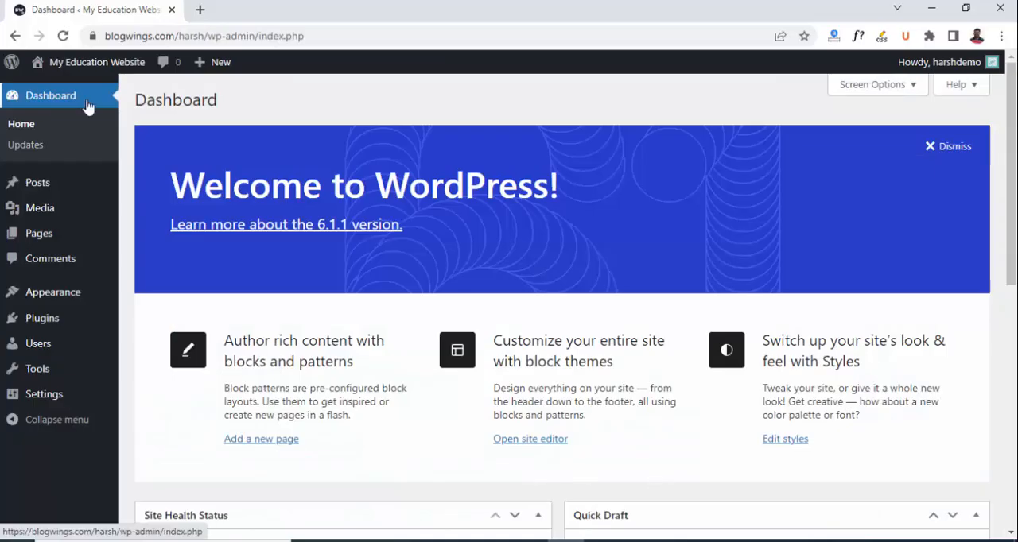
Open the page for adding new WordPress themes and search the theme directory for "zita".
mouse_move(75, 303)
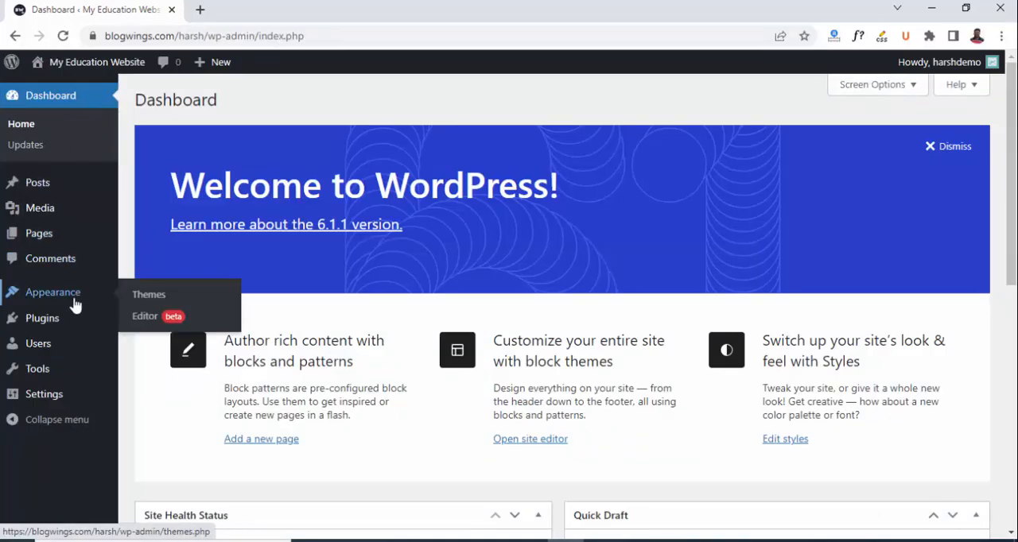
click(158, 302)
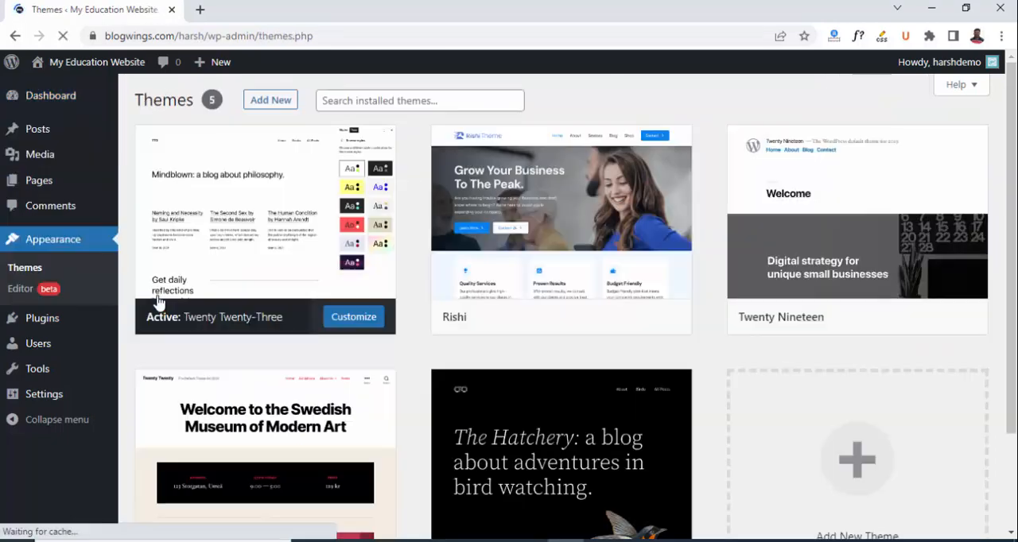
click(270, 100)
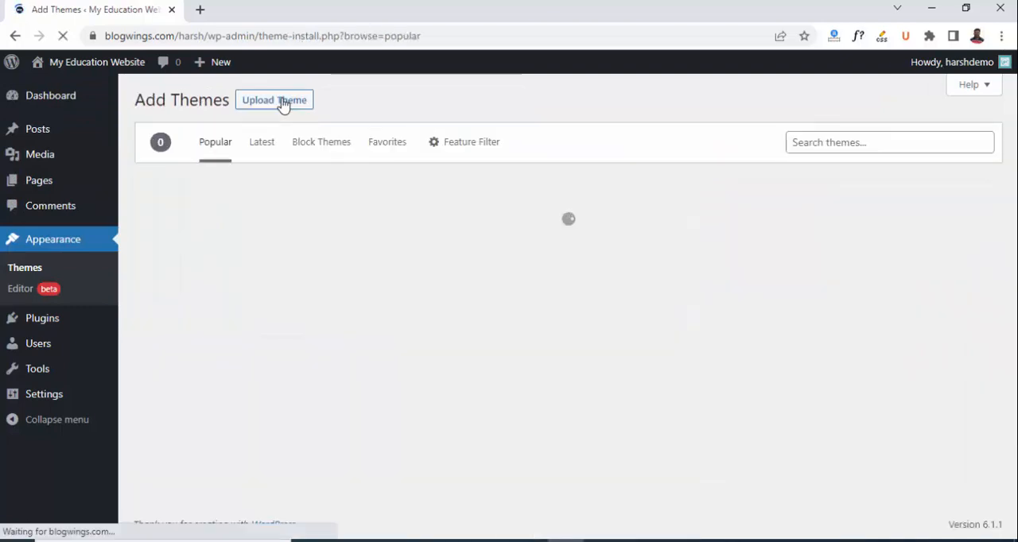
click(834, 140)
text(zita)
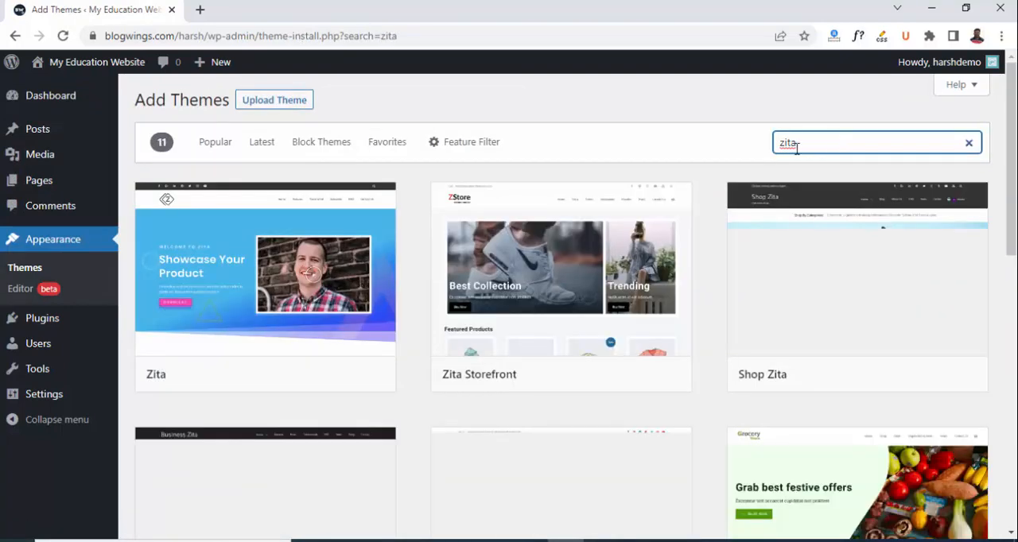
Open the preview of the Zita theme, then install and activate it.
mouse_move(273, 306)
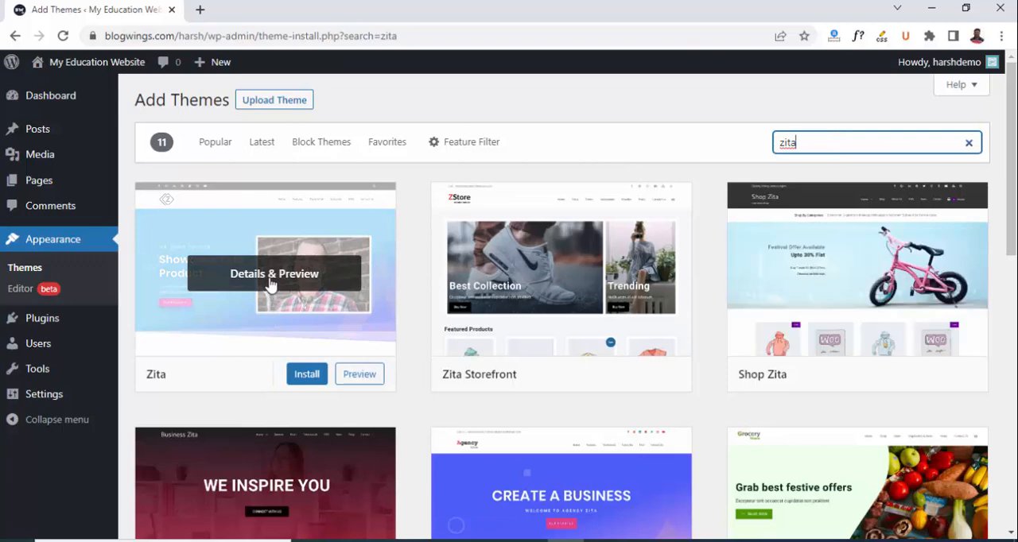
click(271, 280)
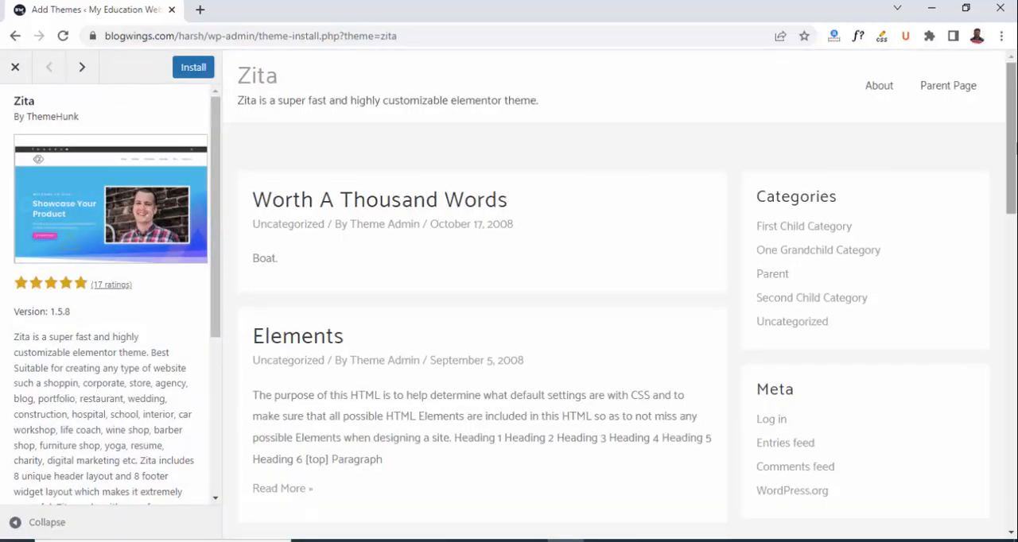
mouse_move(1013, 76)
mouse_down()
mouse_move(1013, 414)
mouse_move(1013, 65)
mouse_up()
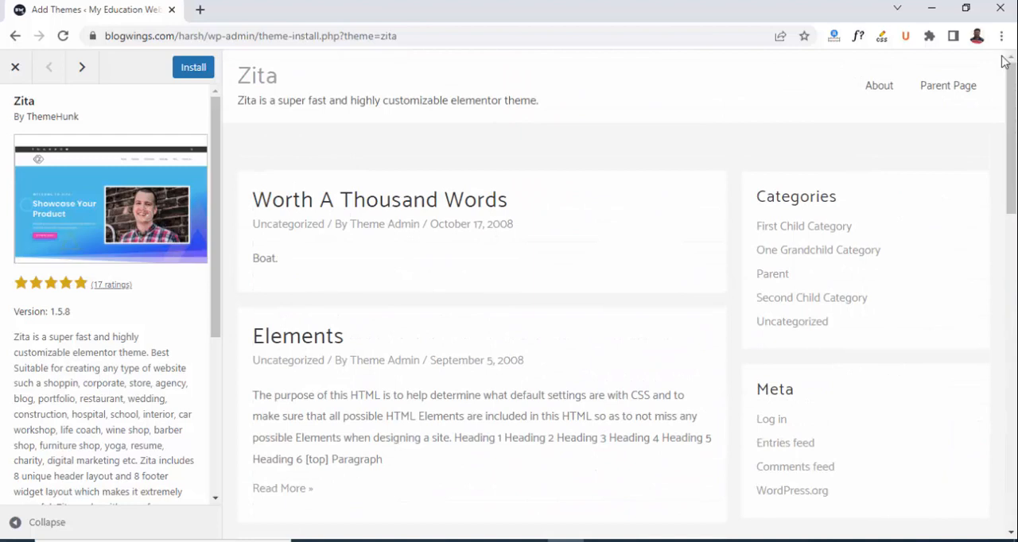
click(186, 69)
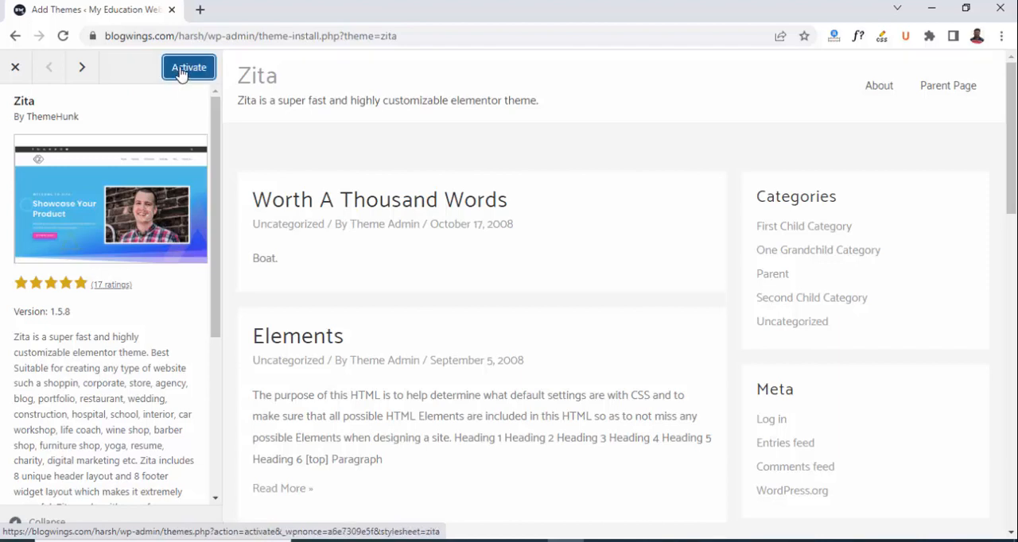
click(186, 68)
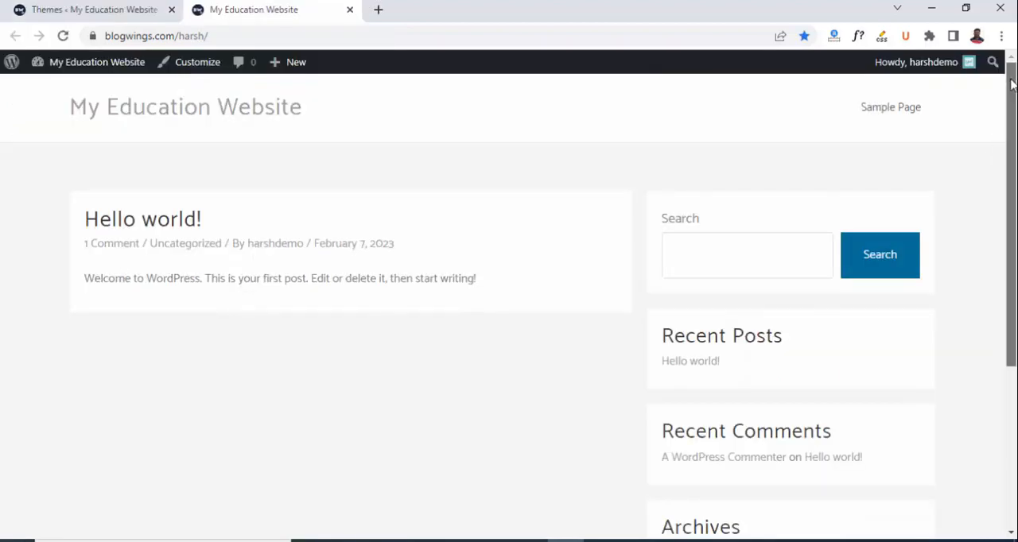
Look over the site's front page with the Zita theme and open the Zita site library from the theme's options.
drag(1012, 83, 1012, 279)
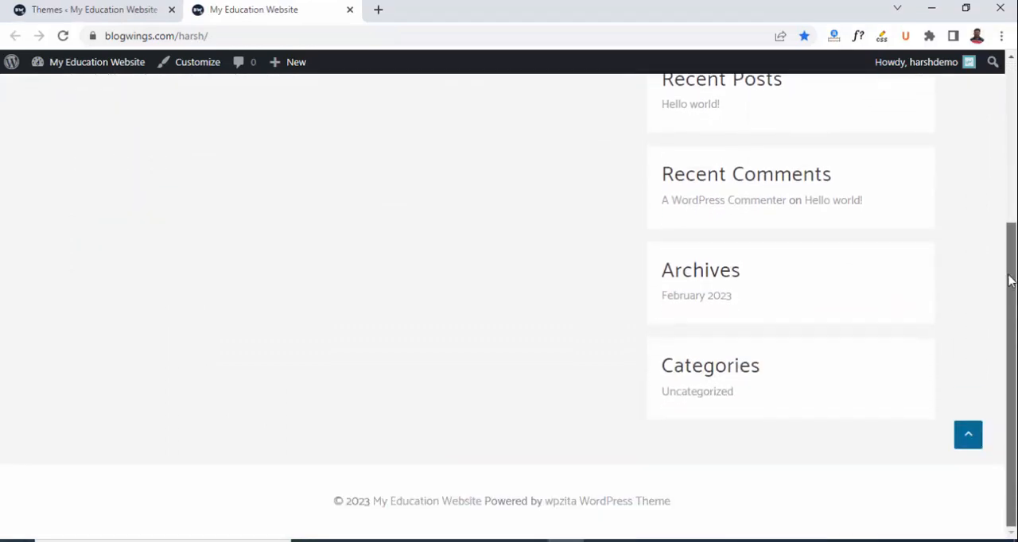
click(194, 196)
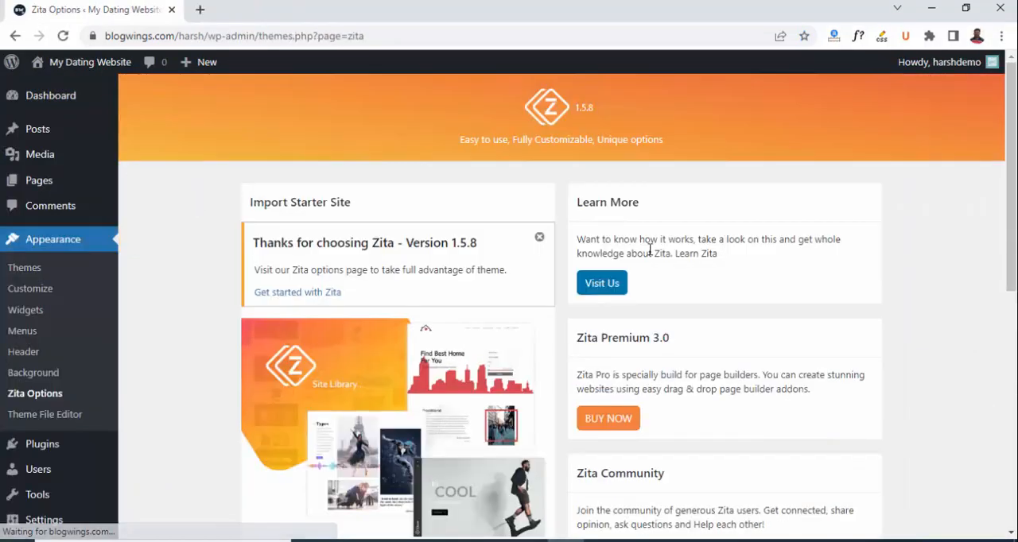
drag(1015, 191, 1016, 310)
click(307, 399)
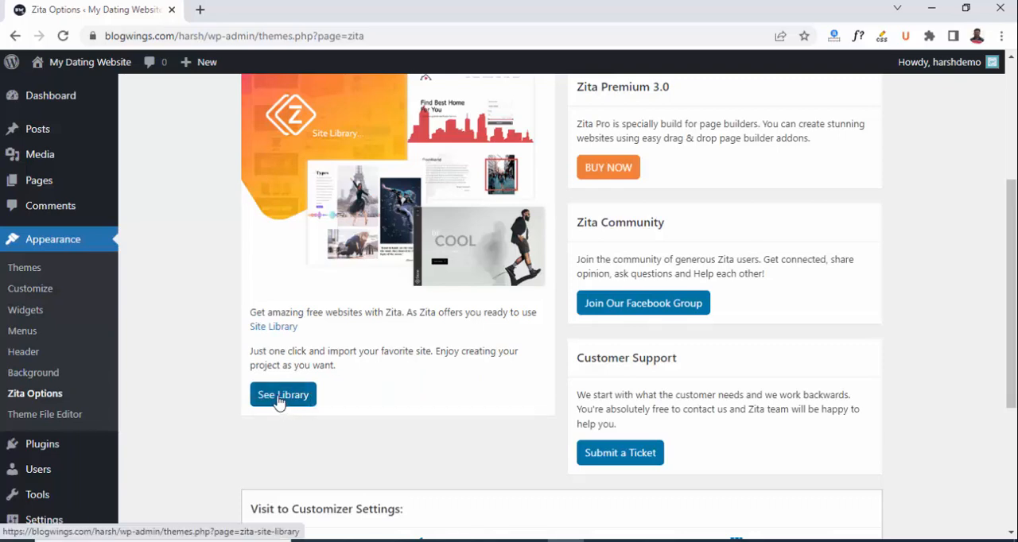
click(278, 402)
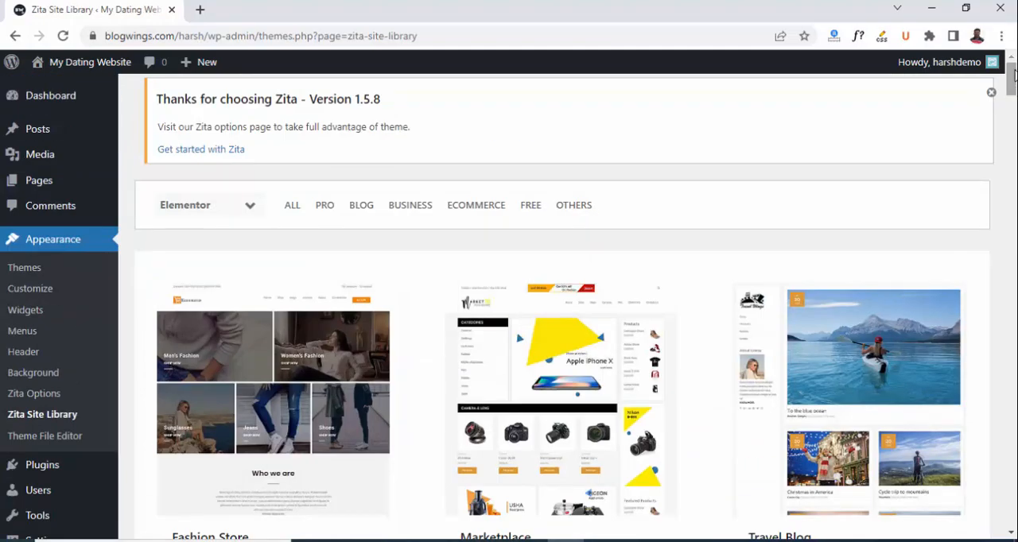
Find the Dating template in the site library and open its preview.
scroll(556, 308, down, 3)
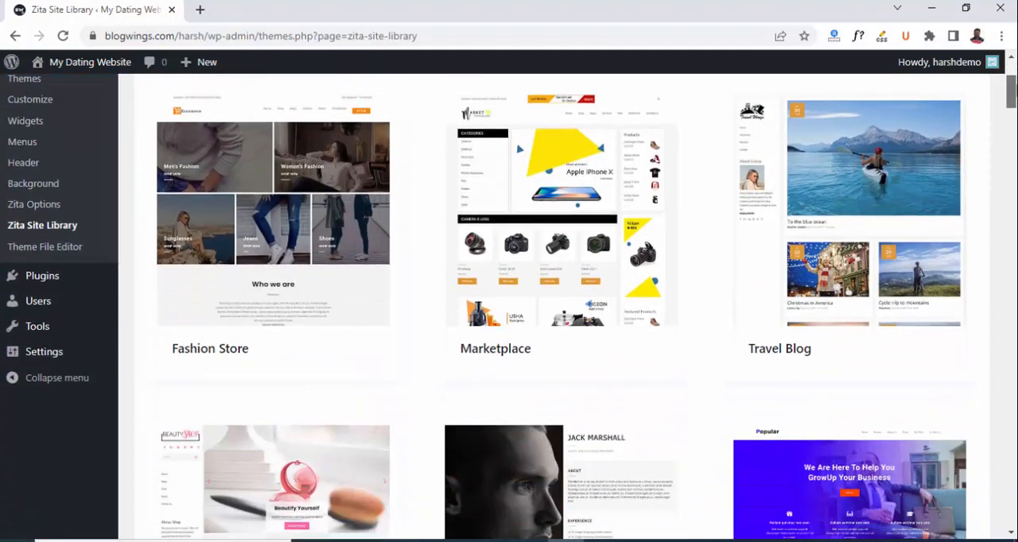
drag(1011, 92, 1012, 379)
mouse_move(564, 284)
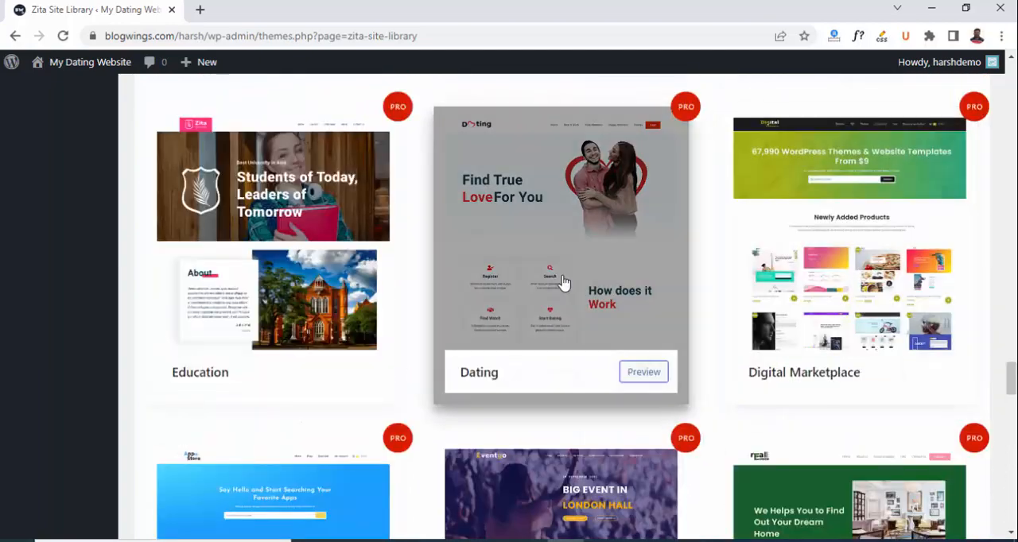
click(558, 231)
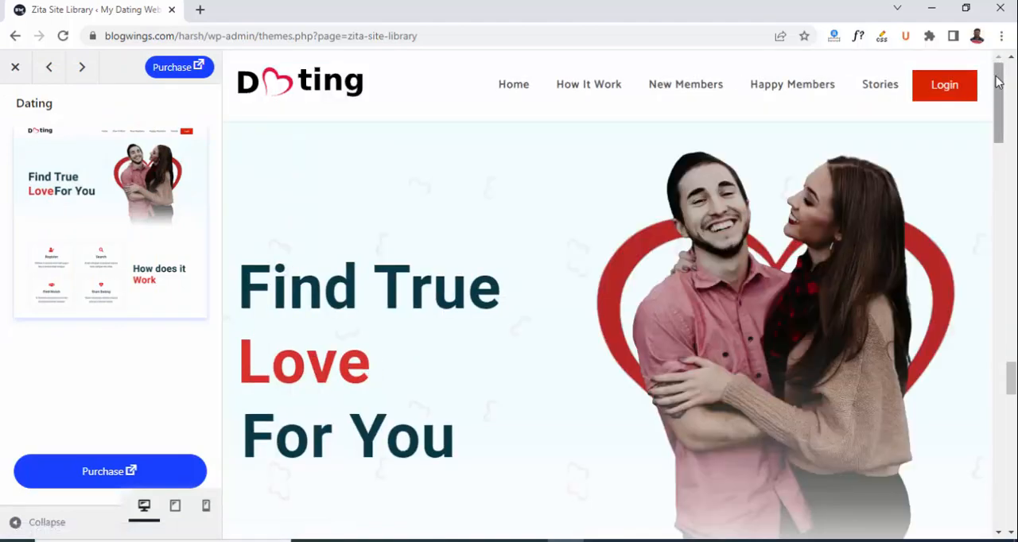
drag(1000, 86, 1015, 109)
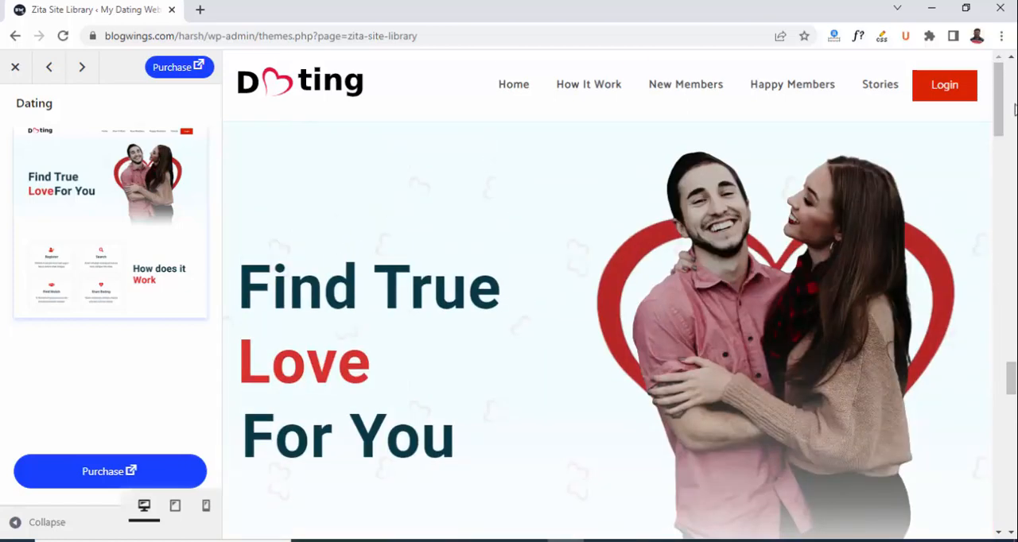
Go to the Zita Pro purchase page and open the details of the Dating and Wedding app template.
click(171, 67)
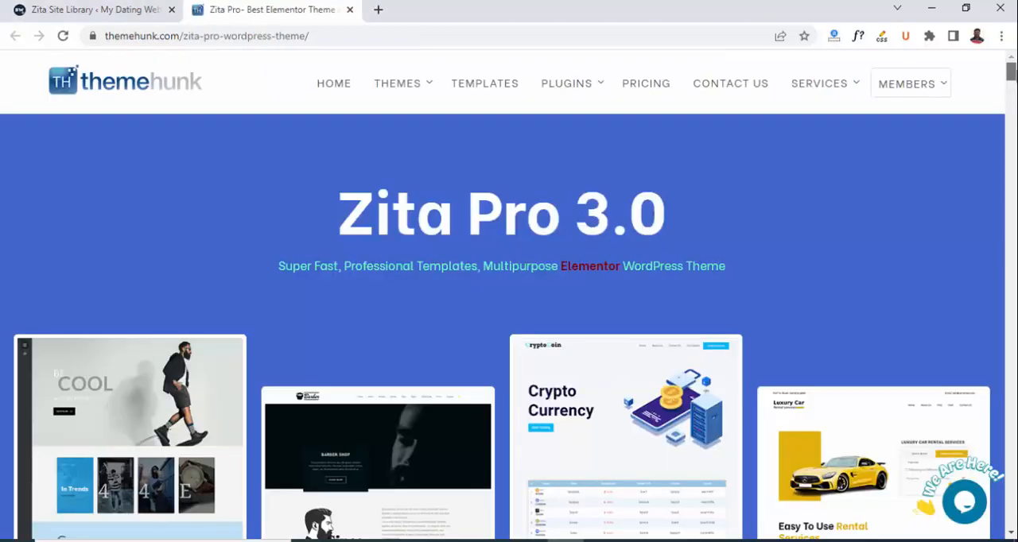
scroll(510, 319, down, 2)
scroll(509, 318, down, 4)
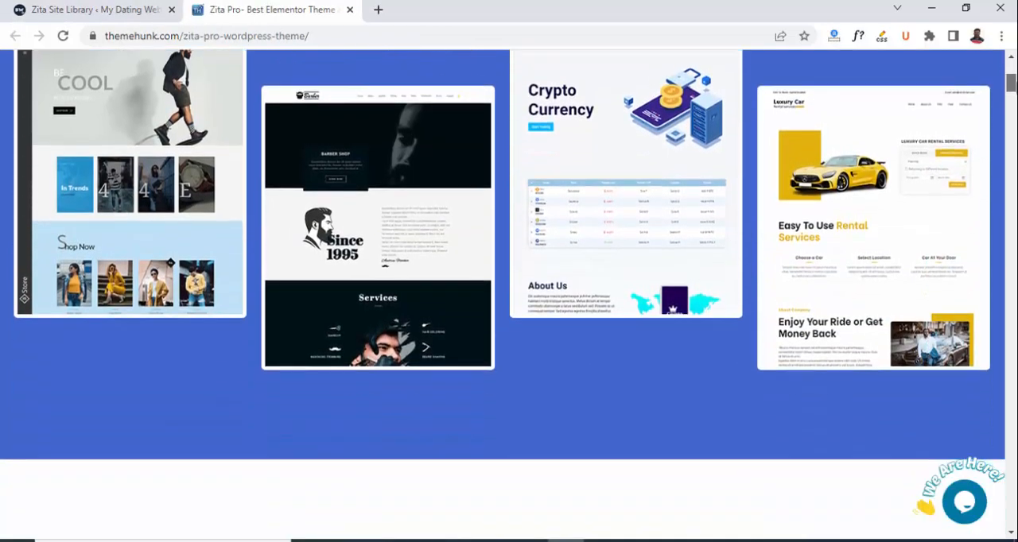
scroll(509, 318, down, 20)
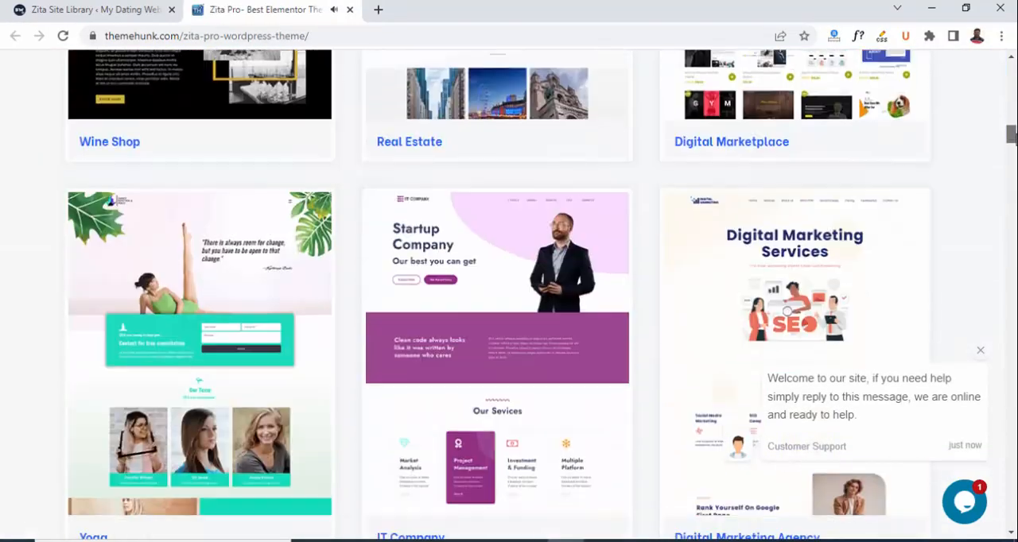
scroll(509, 319, down, 1)
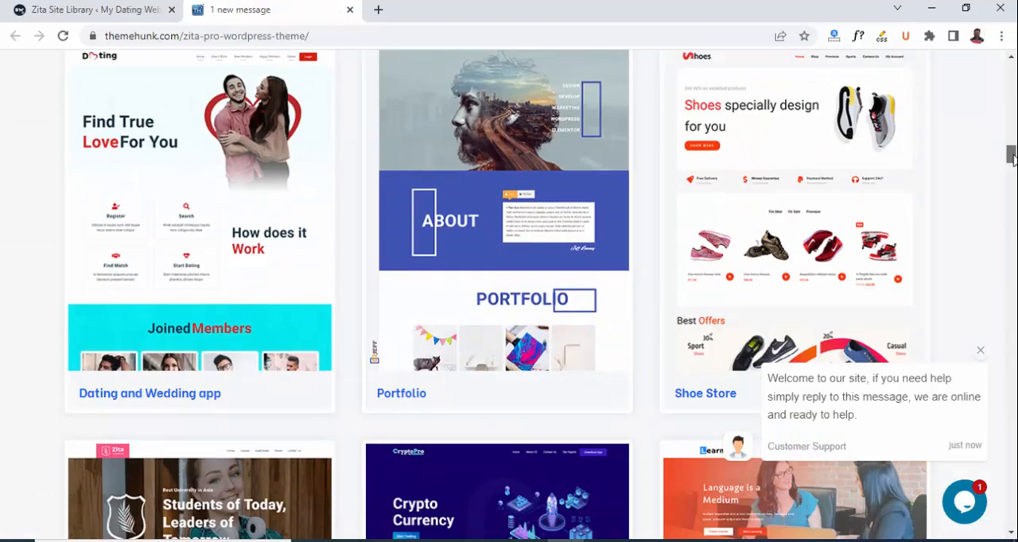
drag(1010, 157, 1011, 151)
mouse_move(260, 220)
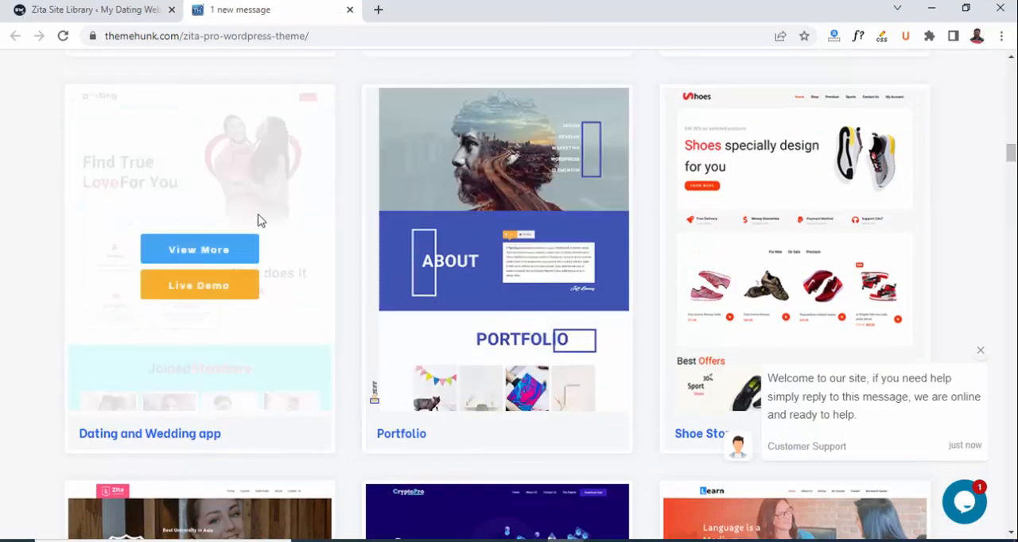
click(201, 251)
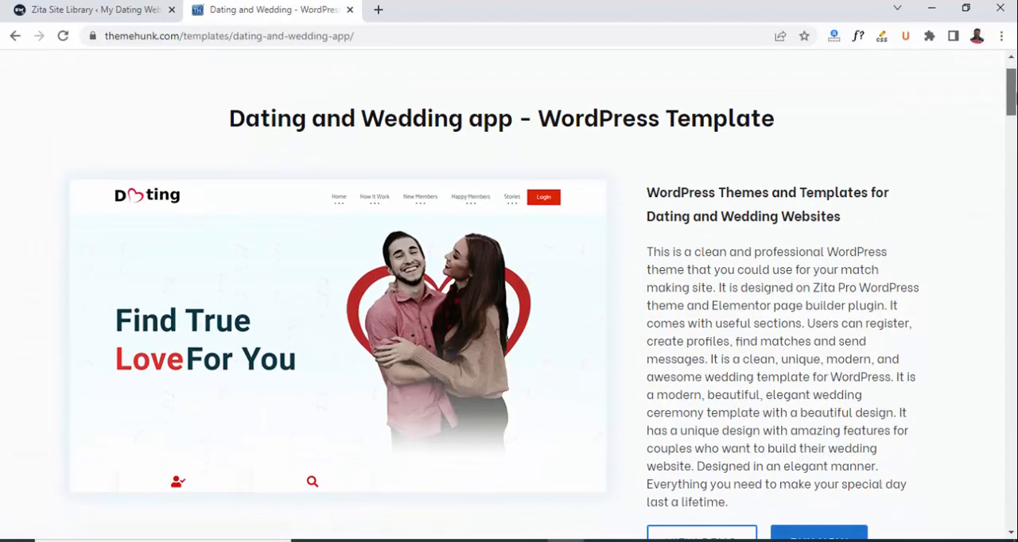
Go to the Dating and Wedding template's pricing, compare annual and lifetime plans, and leave it on Lifetime.
scroll(509, 294, down, 2)
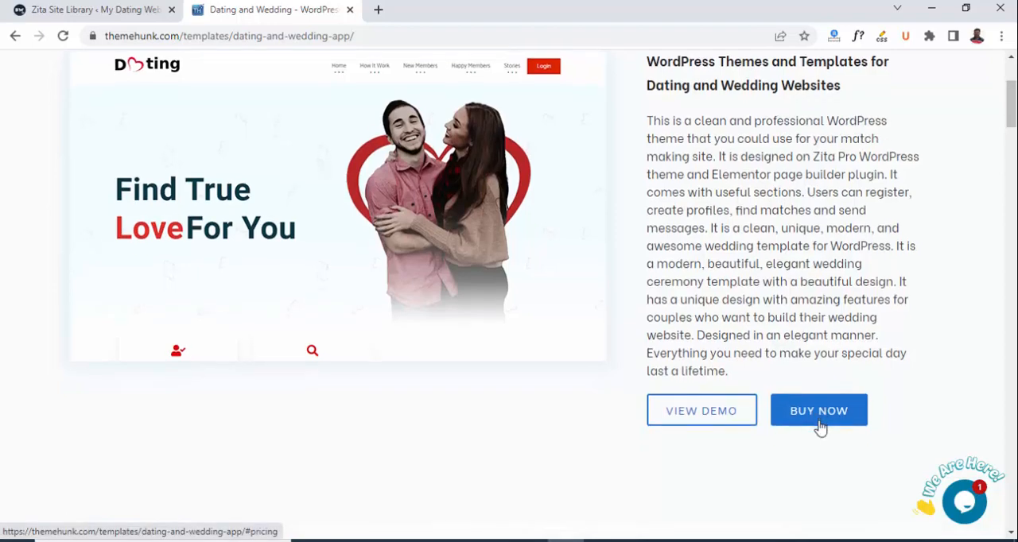
click(820, 426)
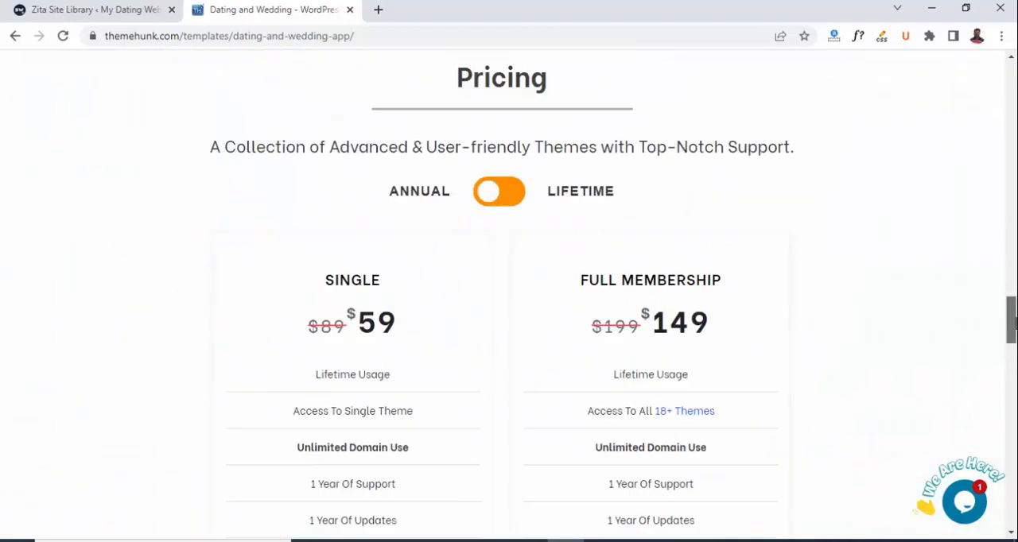
click(507, 199)
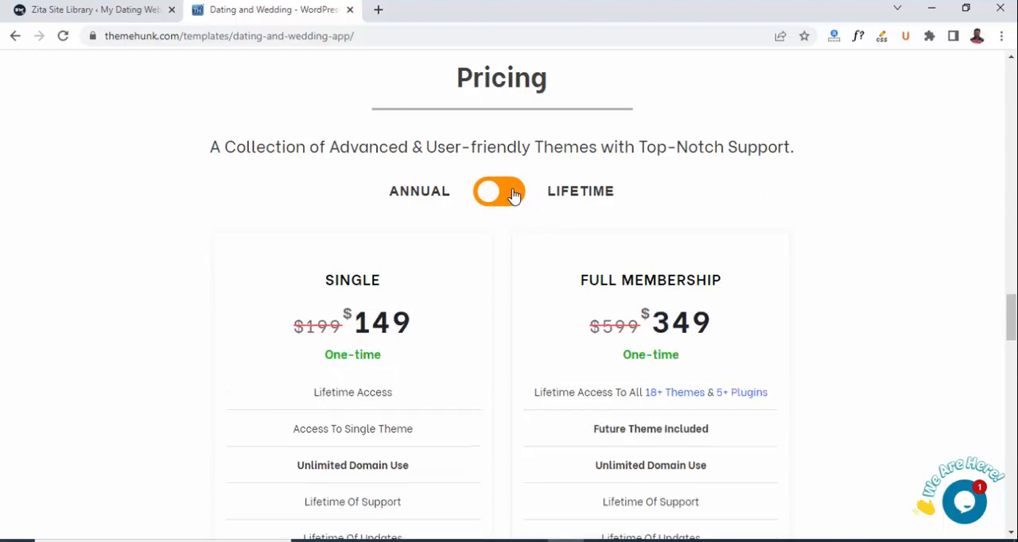
click(492, 199)
click(511, 197)
drag(1013, 310, 1013, 360)
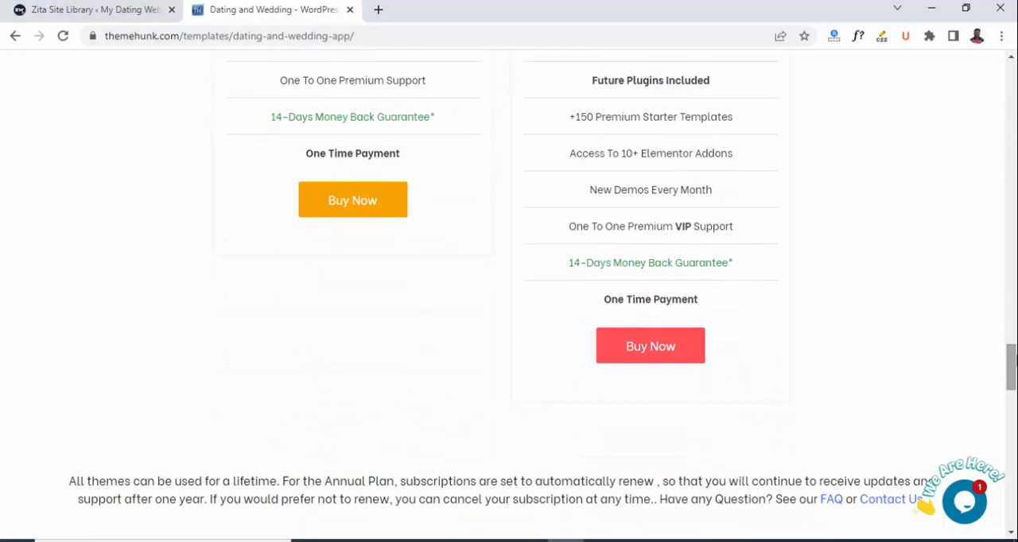
Choose to buy the lifetime Full Membership and log in with the existing ThemeHunk member account.
click(656, 352)
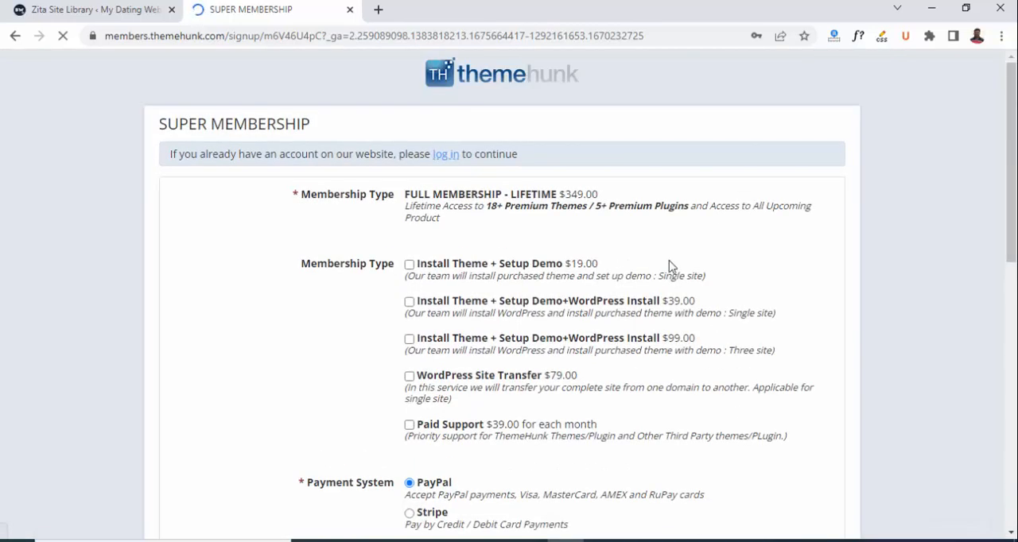
mouse_move(1016, 146)
mouse_down()
mouse_move(1015, 379)
mouse_move(1016, 163)
mouse_up()
click(446, 99)
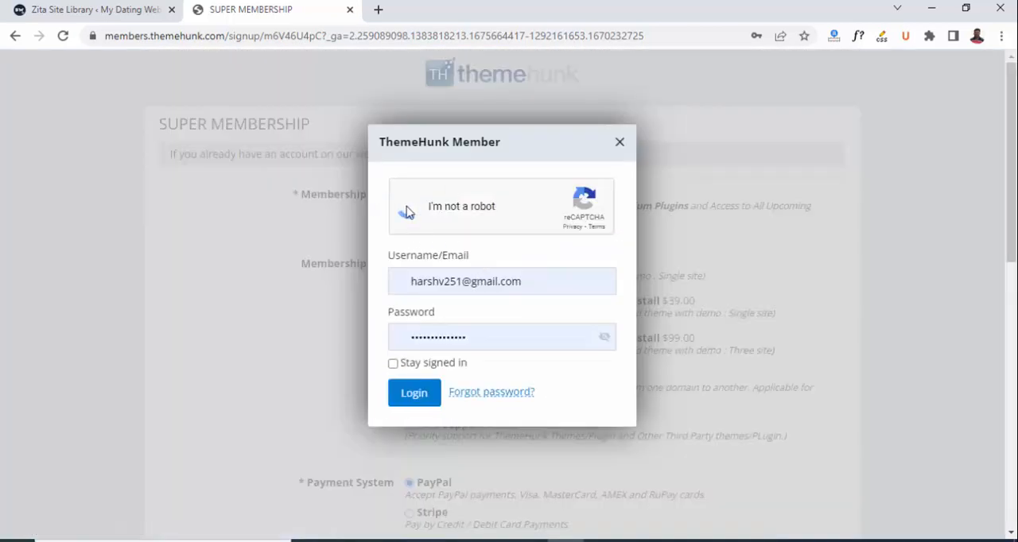
click(413, 394)
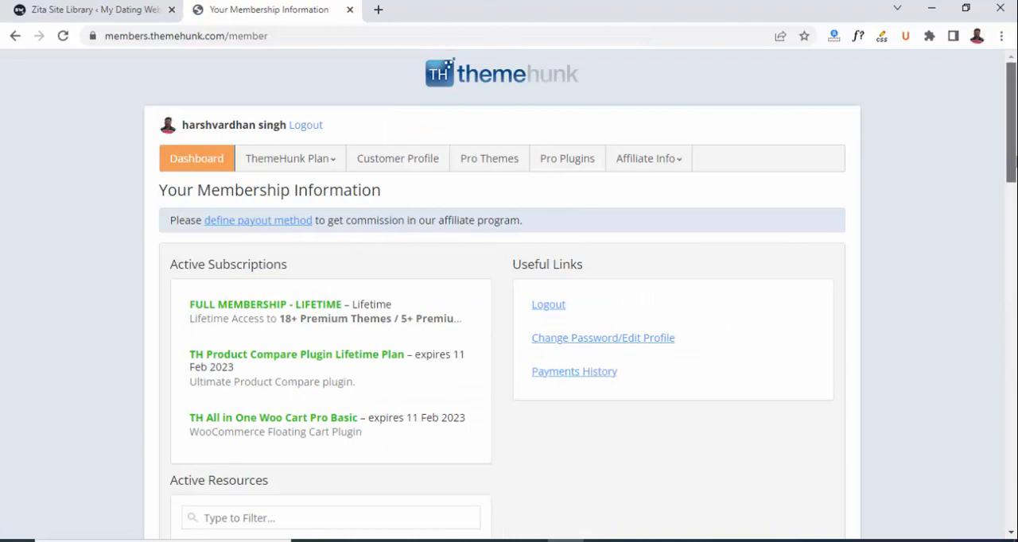
Download the Zita Pro Theme from the active resources and save it to the Desktop as zita-pro.zip.
drag(1015, 161, 1011, 266)
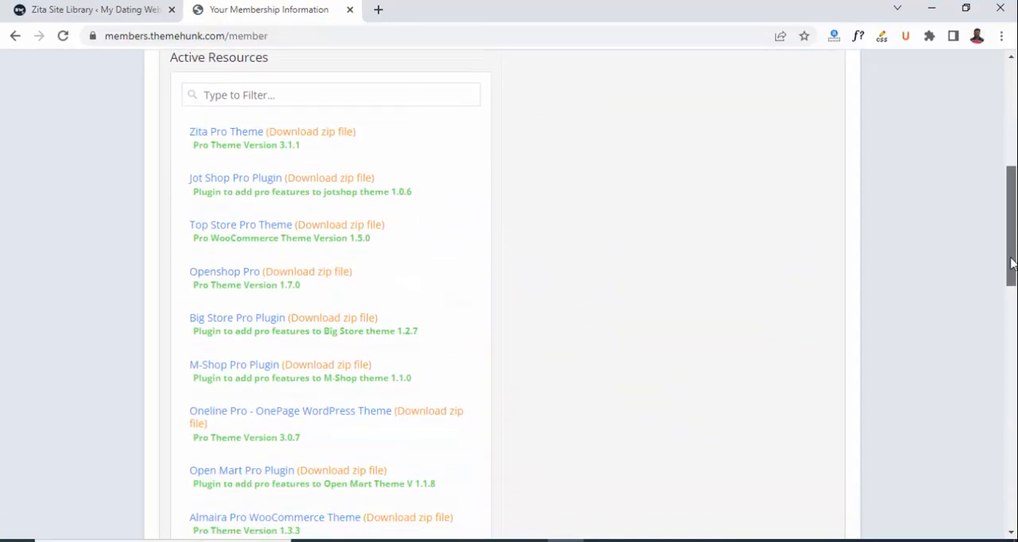
click(224, 137)
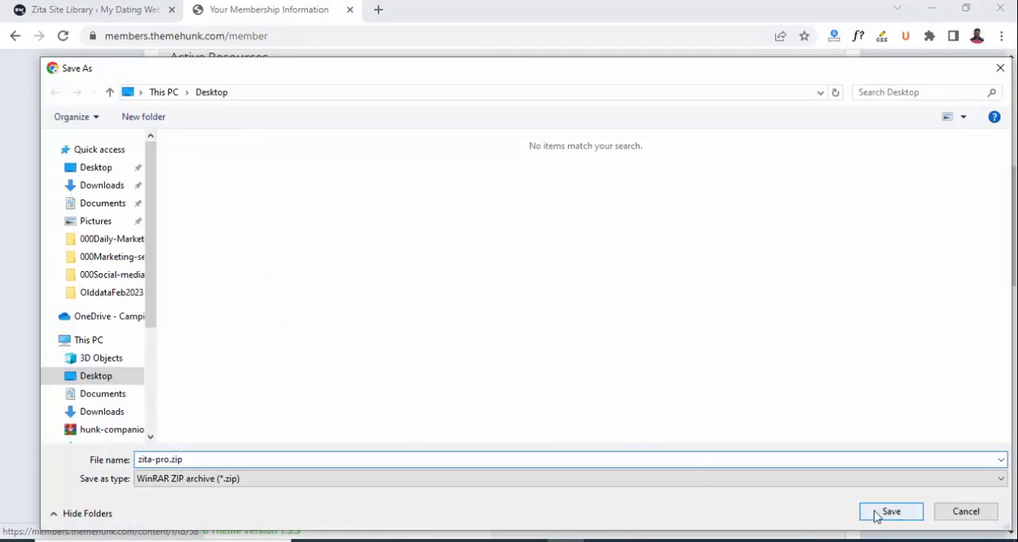
click(877, 515)
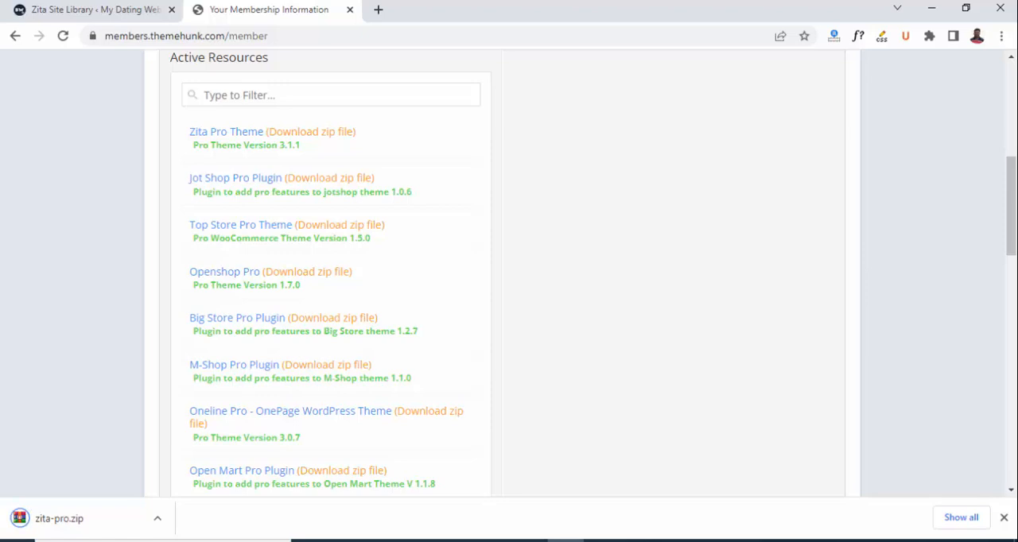
click(1003, 518)
scroll(317, 188, up, 5)
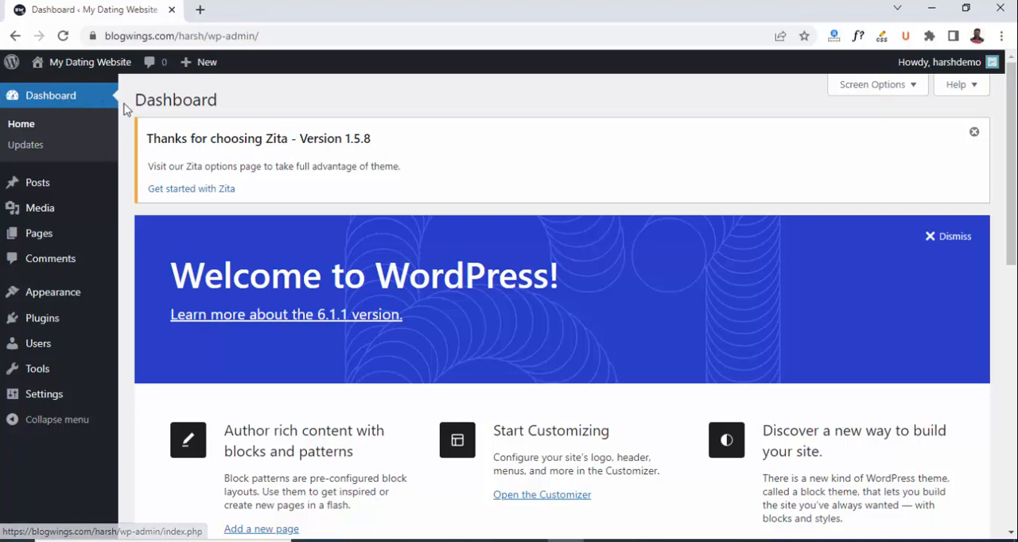
Upload zita-pro.zip as a new WordPress theme, install it and activate it.
mouse_move(57, 301)
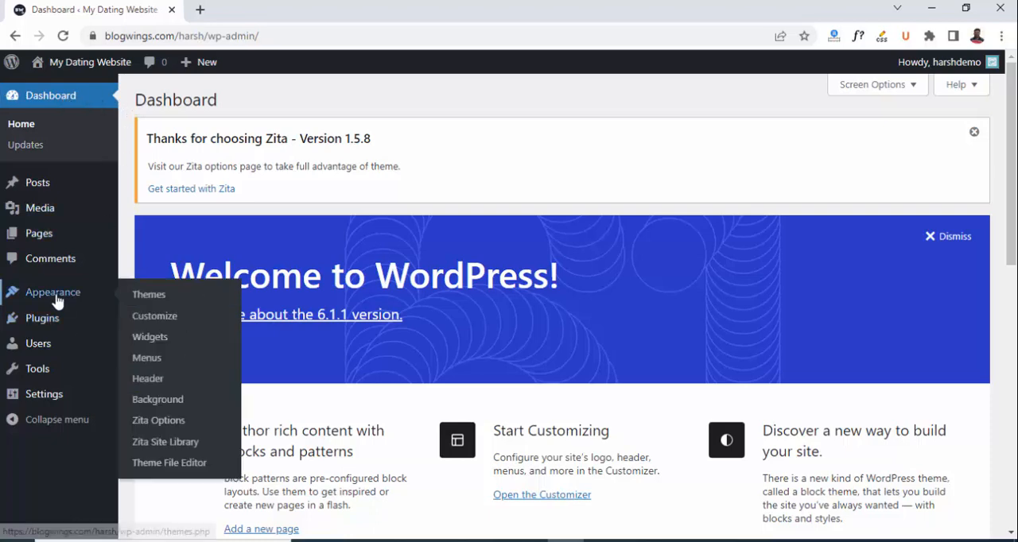
click(155, 295)
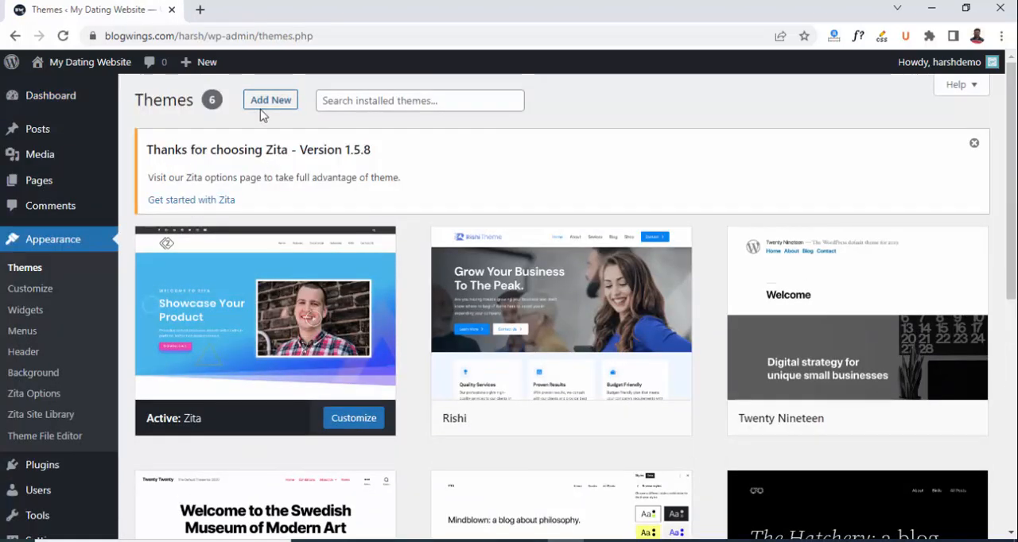
click(262, 100)
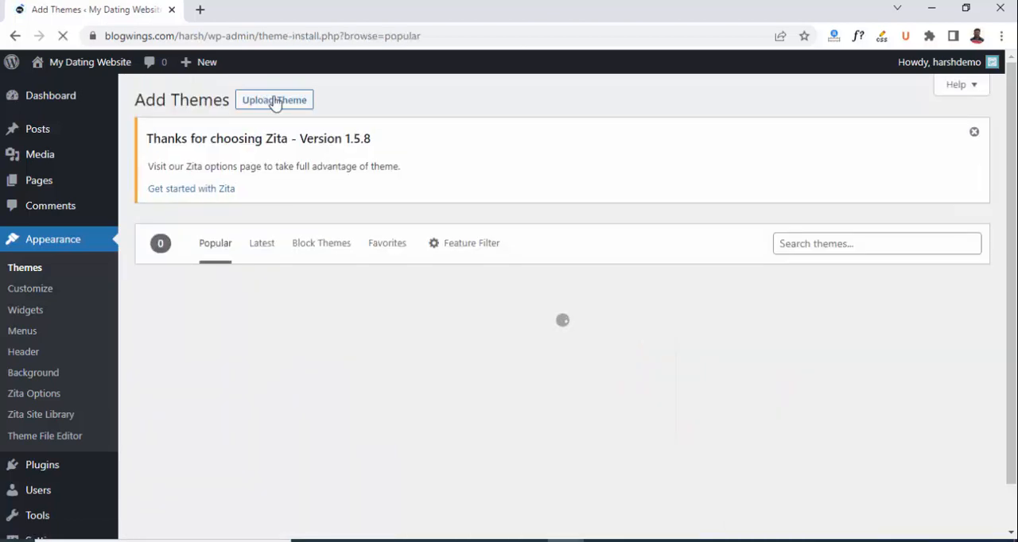
click(274, 101)
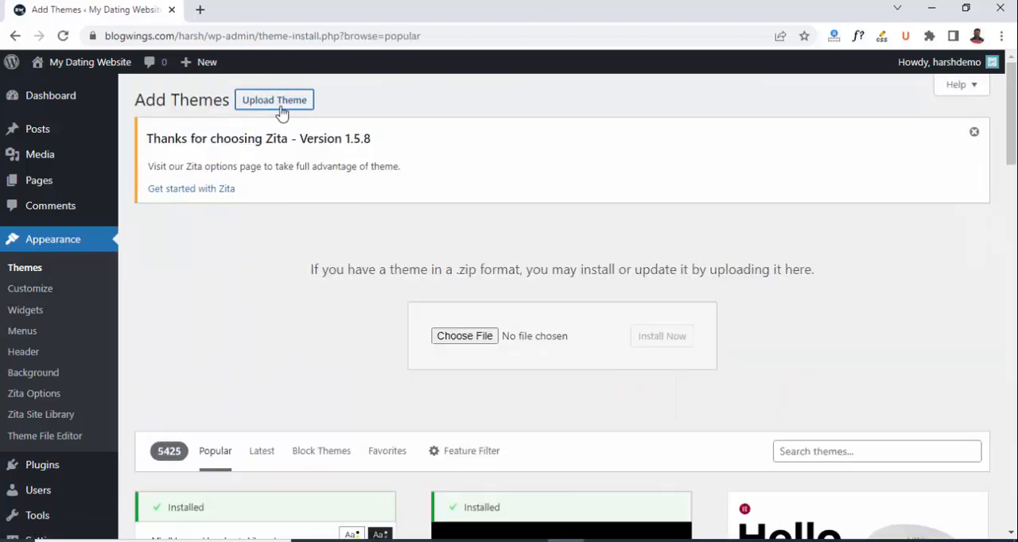
click(466, 338)
double_click(210, 183)
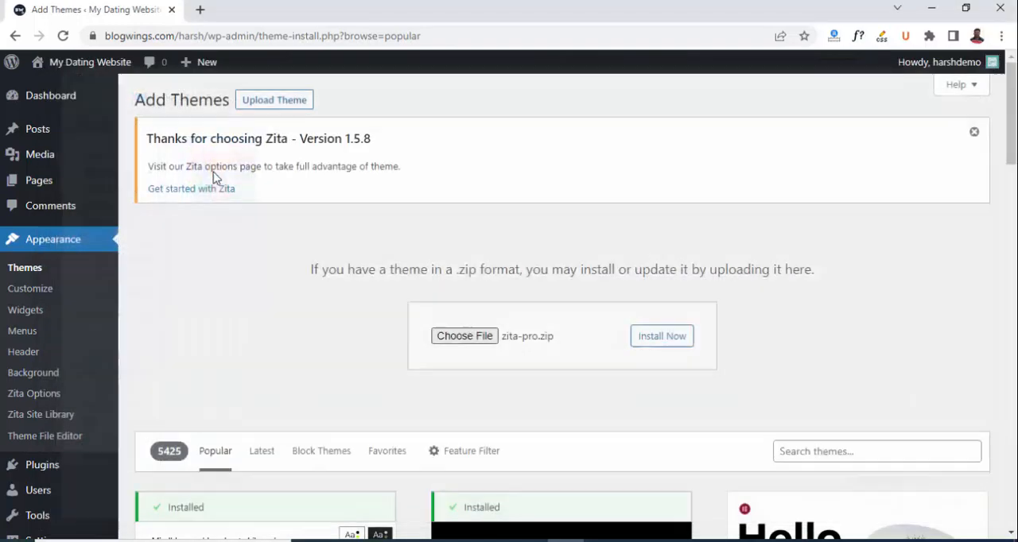
click(650, 339)
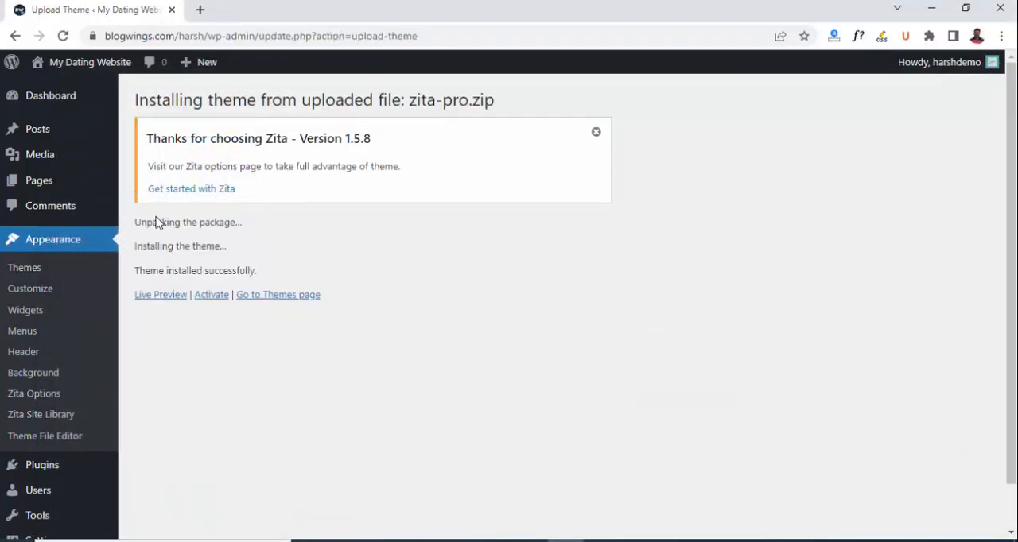
click(210, 295)
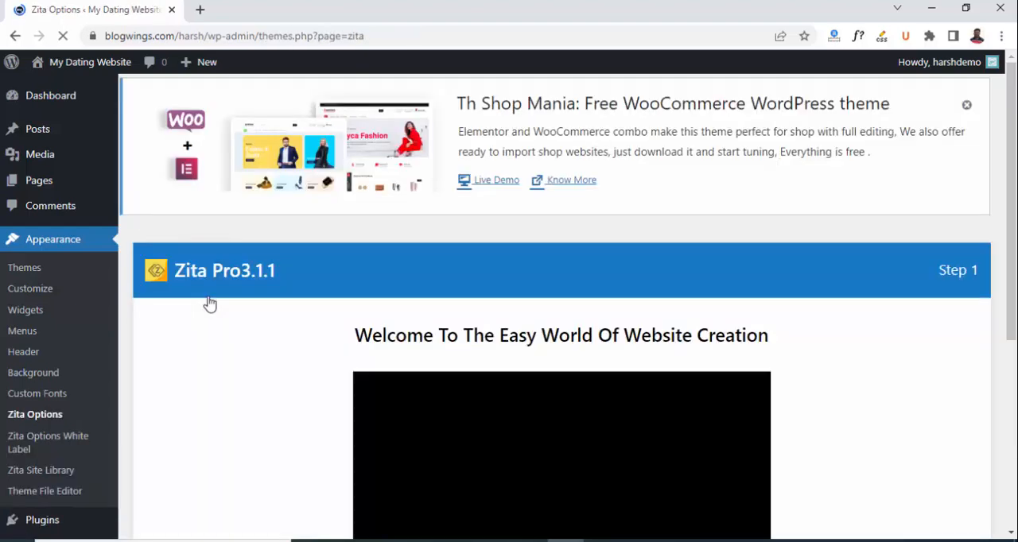
Install the recommended Elementor plugin in the Zita Pro setup wizard and continue to the Zita Site Library.
drag(1014, 194, 1016, 344)
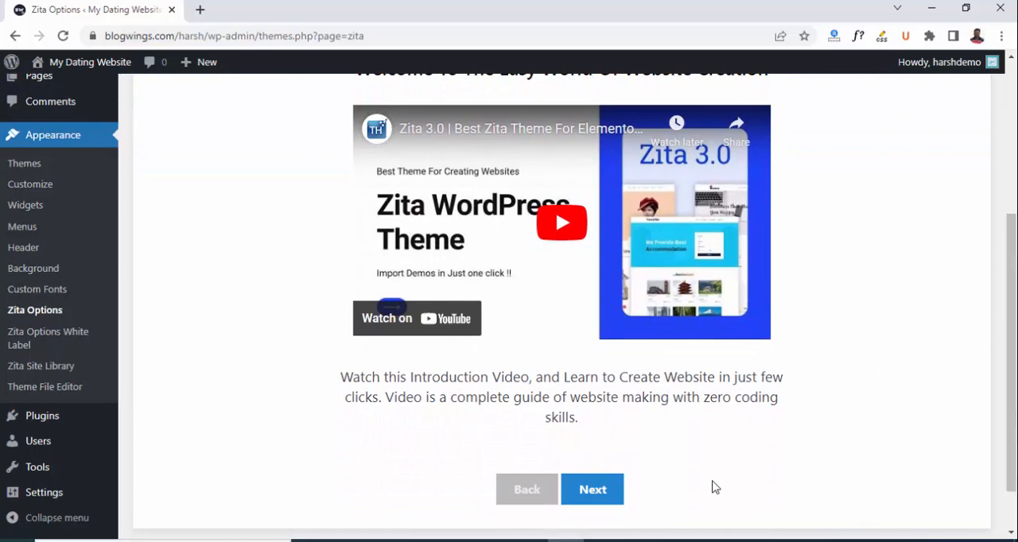
click(598, 491)
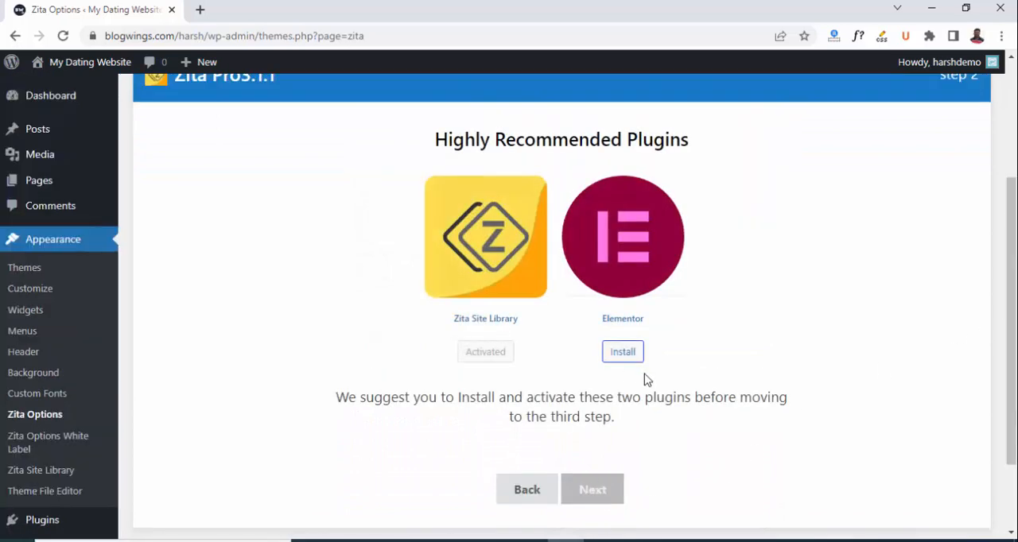
click(617, 356)
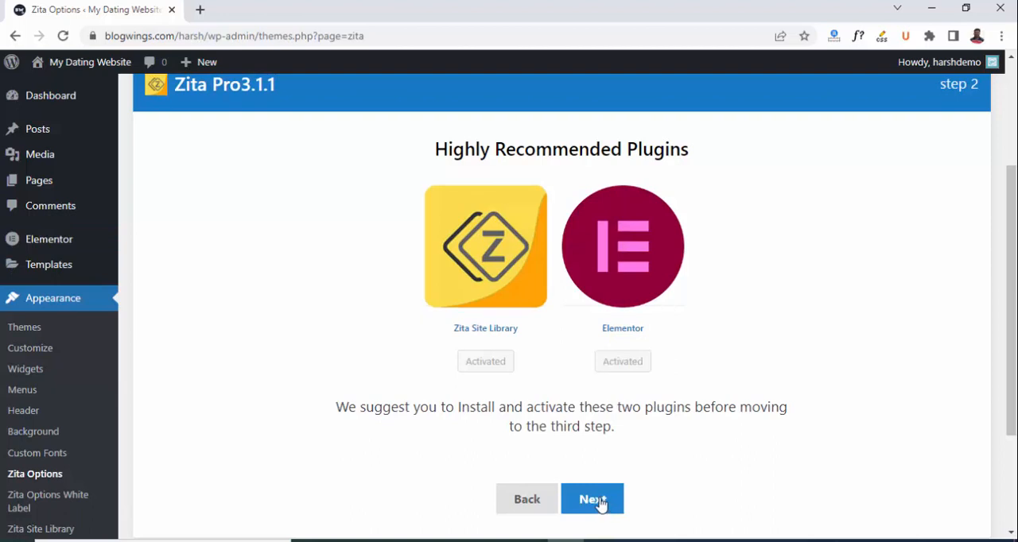
click(593, 499)
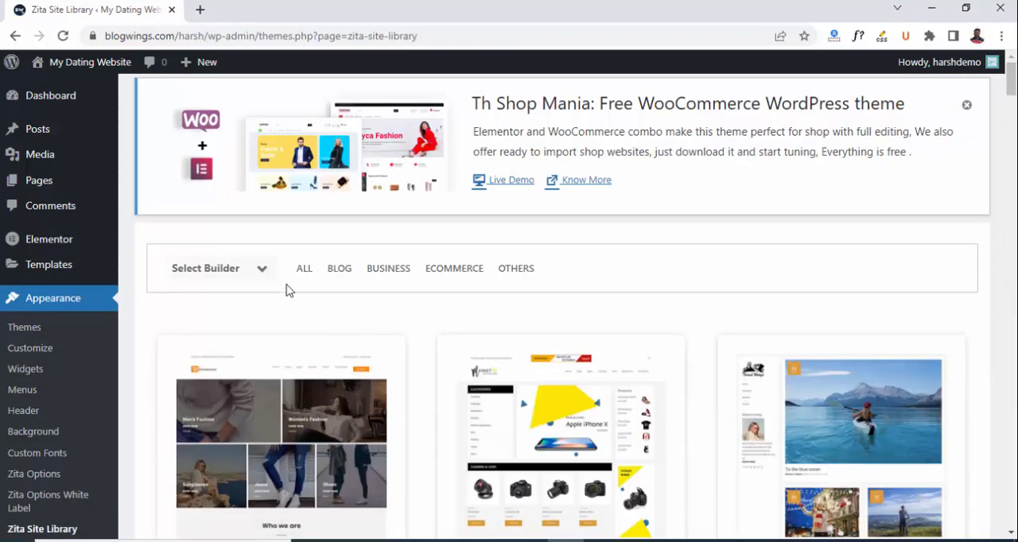
Set the site library's builder to Elementor and open the preview of the Dating template.
click(223, 273)
click(203, 297)
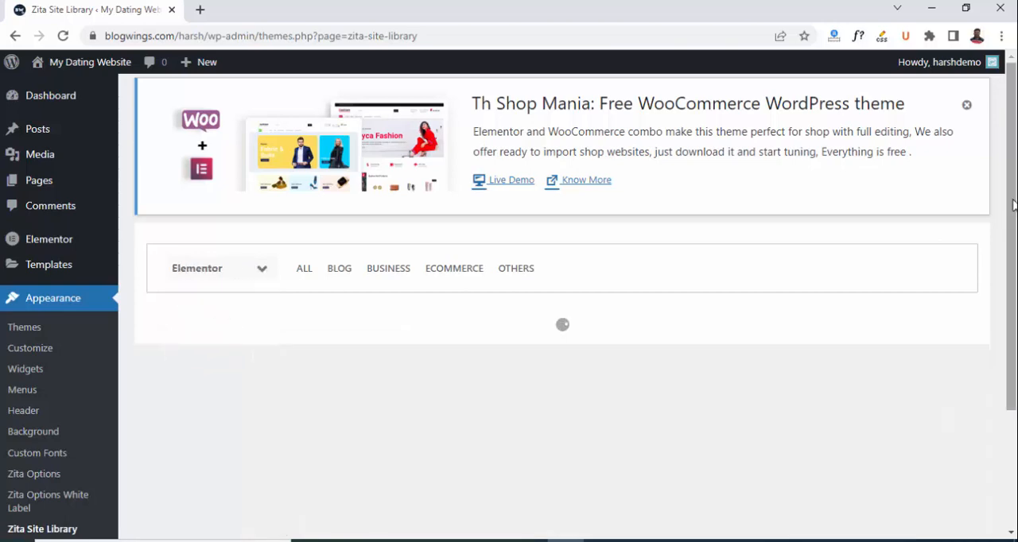
drag(1012, 81, 1013, 378)
mouse_move(610, 268)
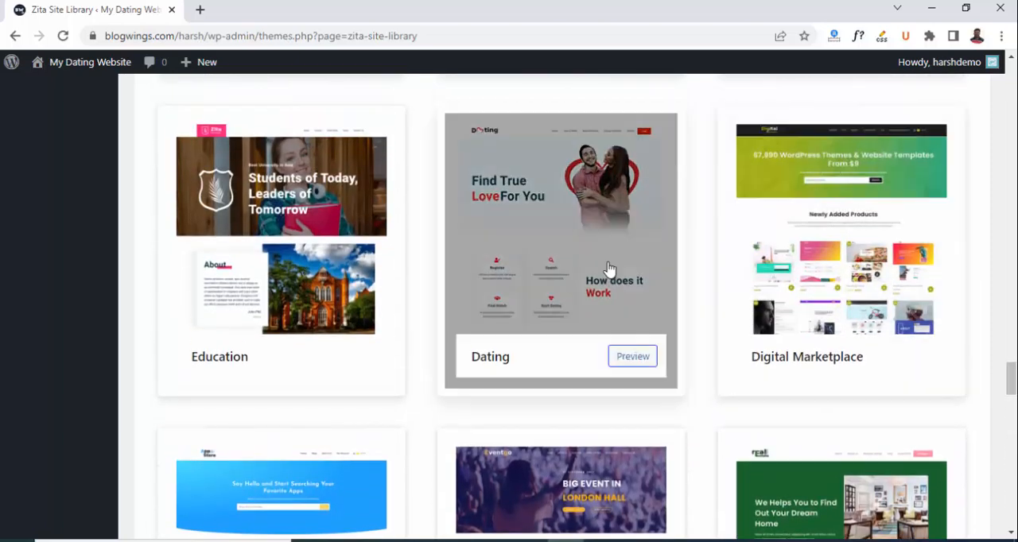
click(549, 233)
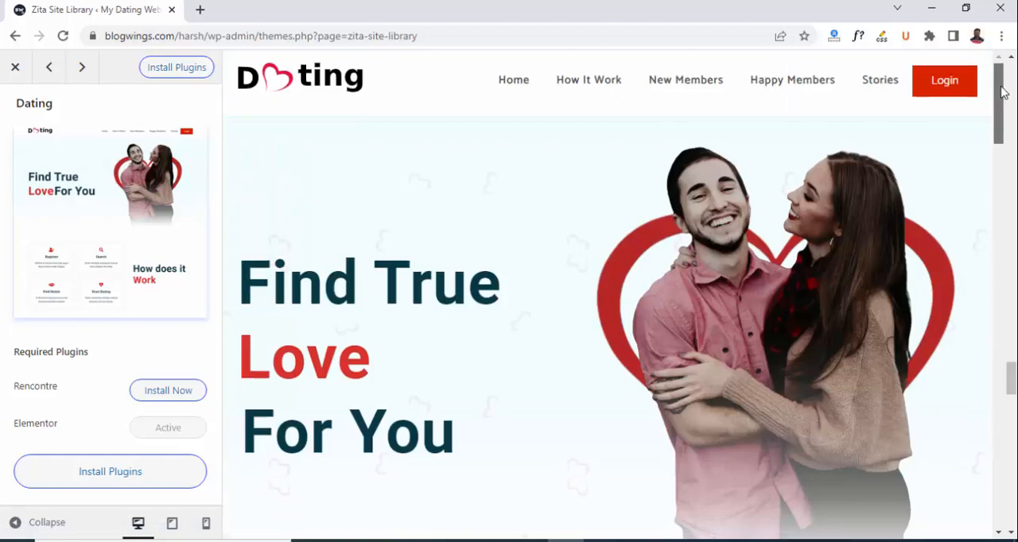
Look through the Dating preview's How It Work, New Members, Happy Members and Stories sections, and return to its beginning.
mouse_move(1001, 91)
mouse_down()
mouse_move(1013, 356)
mouse_move(1004, 518)
mouse_move(1017, 94)
mouse_up()
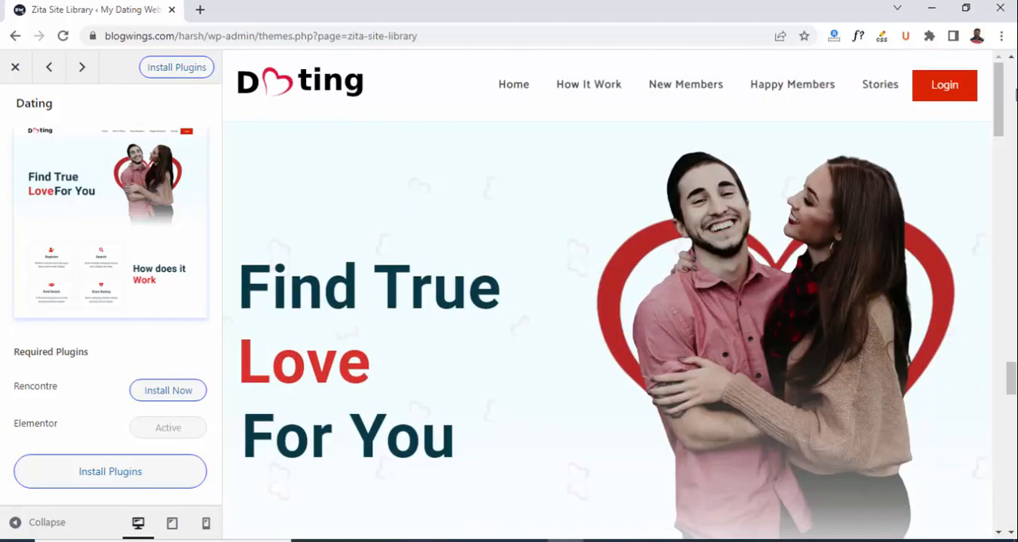
click(586, 88)
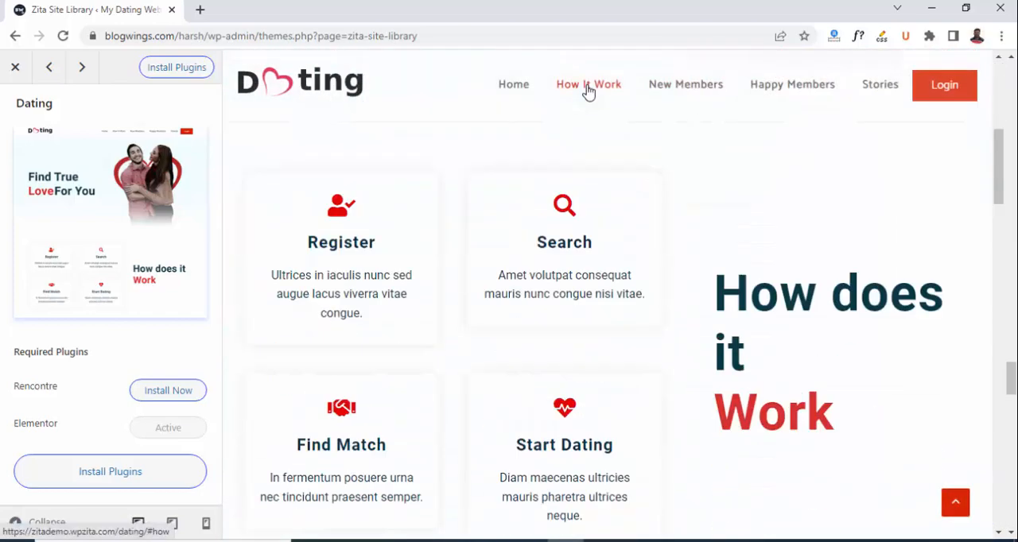
click(680, 86)
click(784, 87)
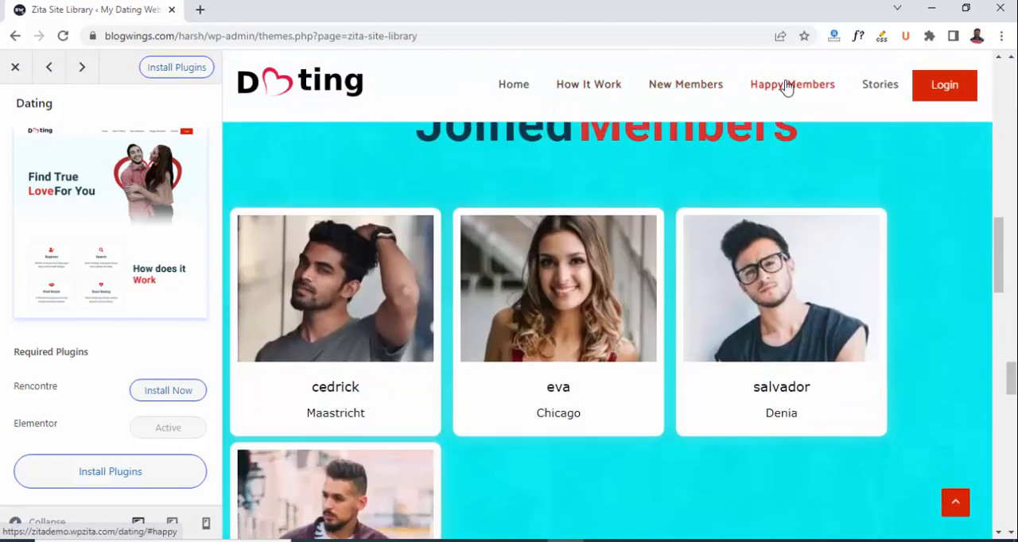
click(883, 86)
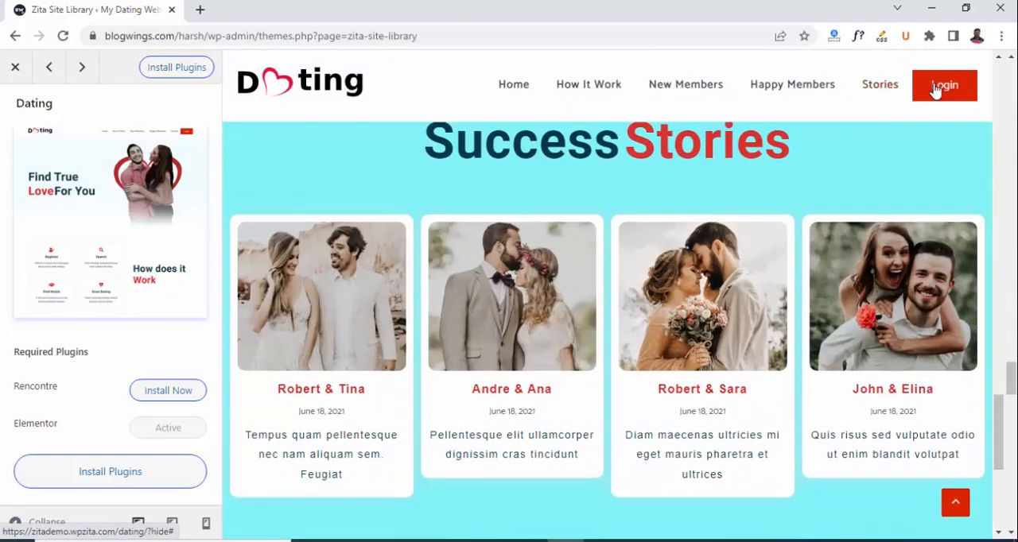
click(957, 501)
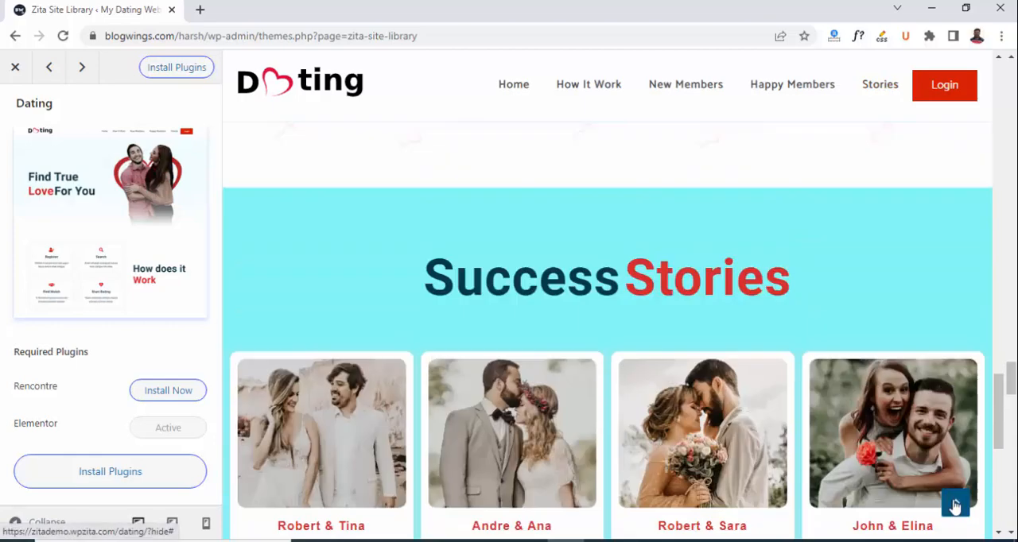
Install the Dating template's required plugins and import the demo site, accepting the import notice.
click(166, 72)
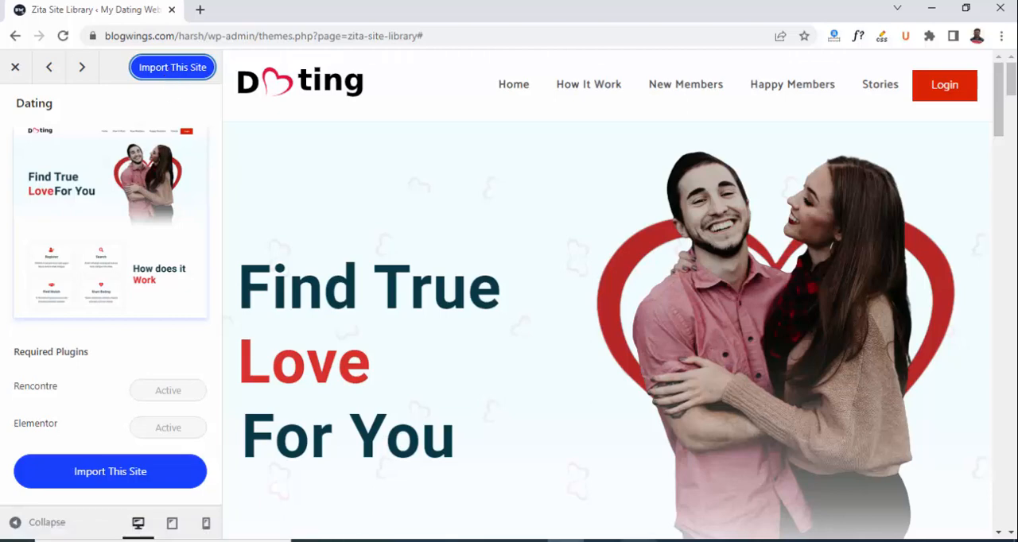
click(165, 69)
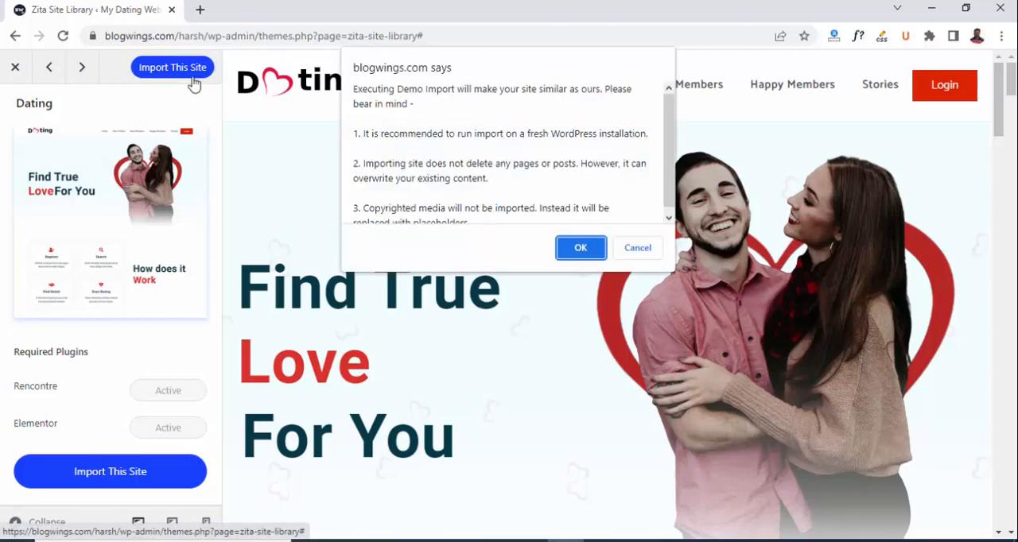
click(583, 245)
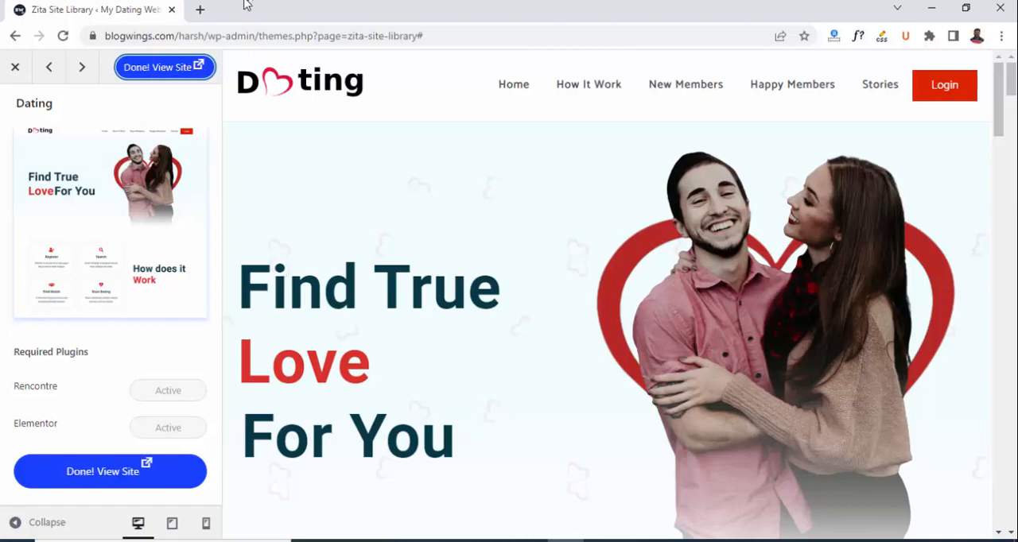
View the imported dating site and look through its home page.
click(178, 70)
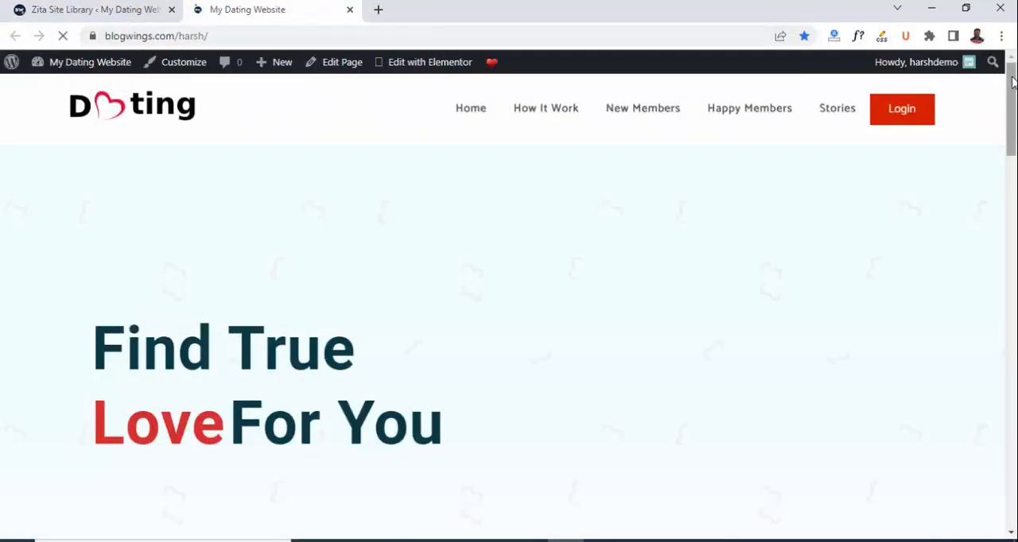
drag(1013, 82, 1015, 87)
scroll(1013, 78, up, 1)
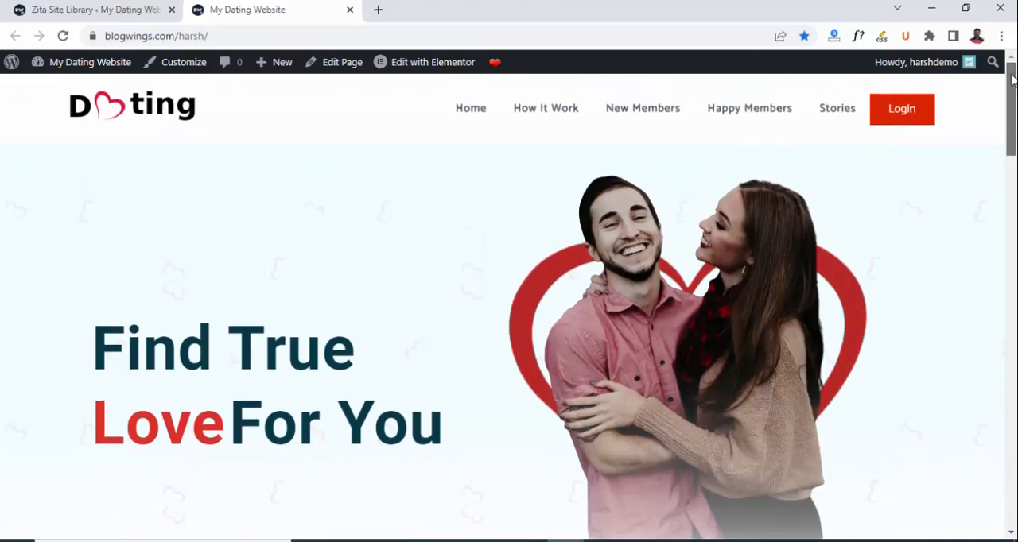
mouse_move(1013, 76)
mouse_down()
mouse_move(1013, 467)
mouse_move(1014, 94)
mouse_up()
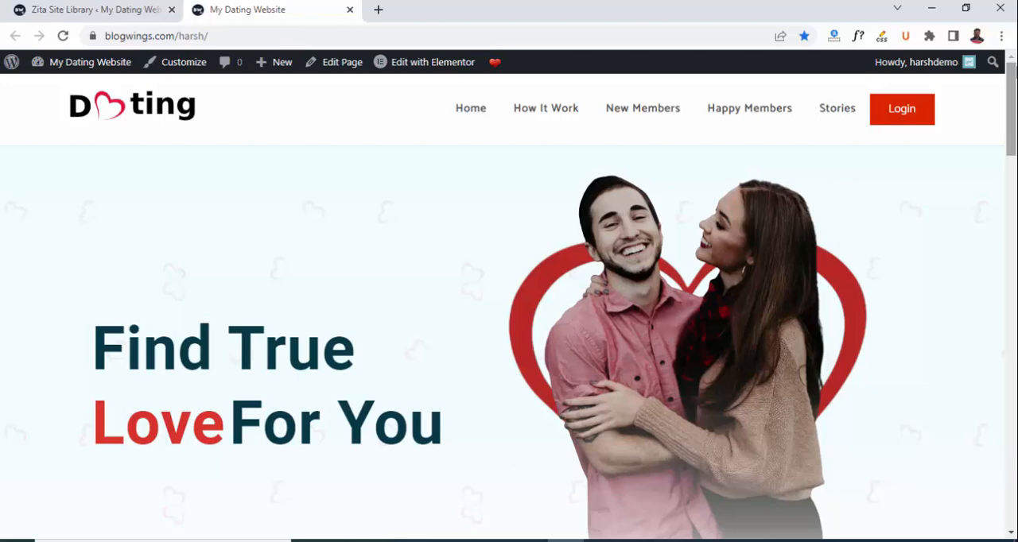
Check the live site's How It Work, New Members, Happy Members and Stories sections through its navigation links, returning to the page start.
click(538, 112)
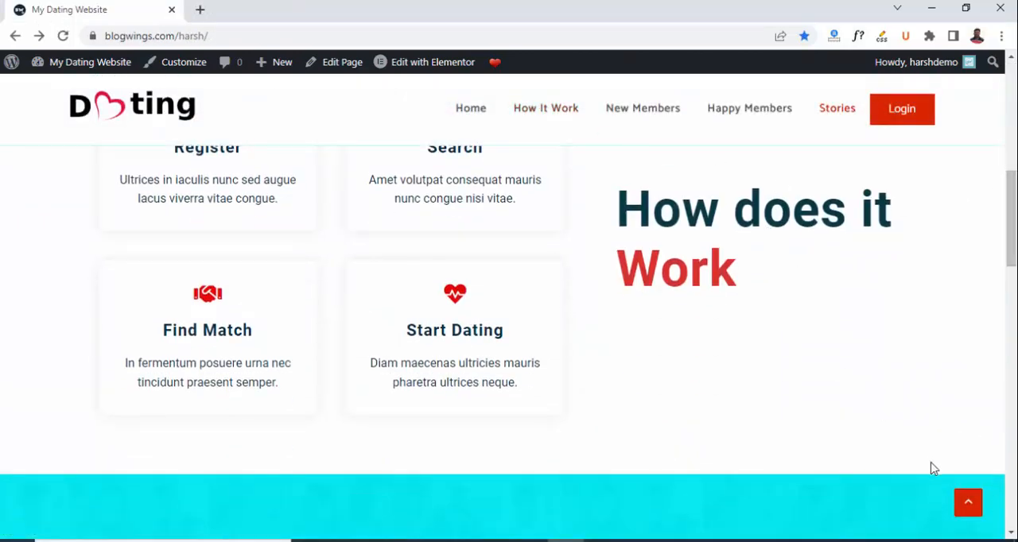
click(969, 504)
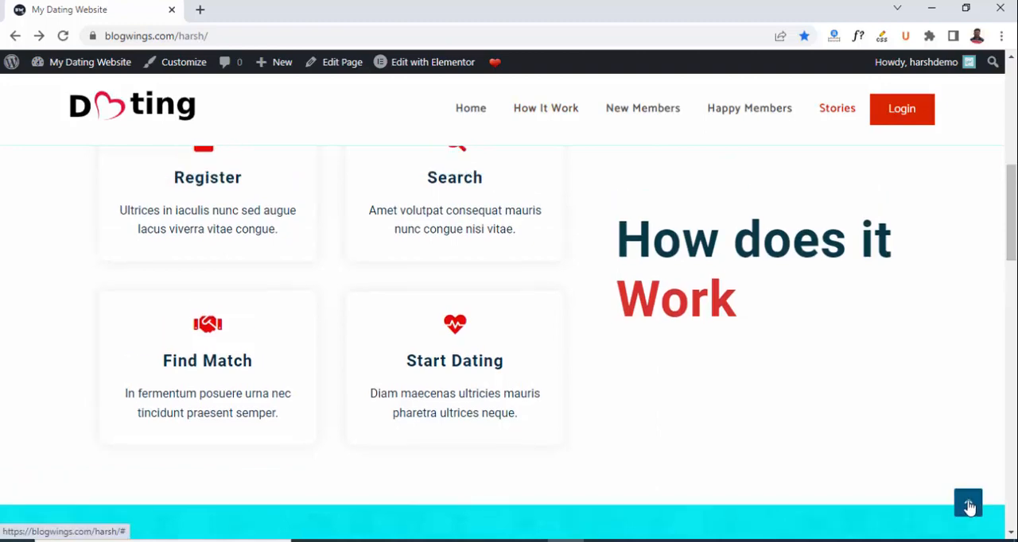
click(622, 111)
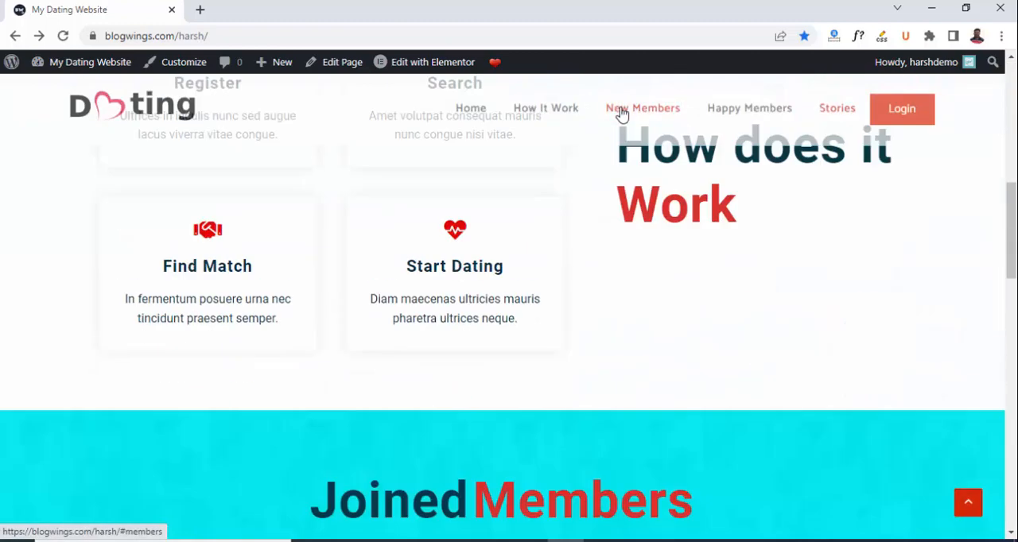
click(749, 108)
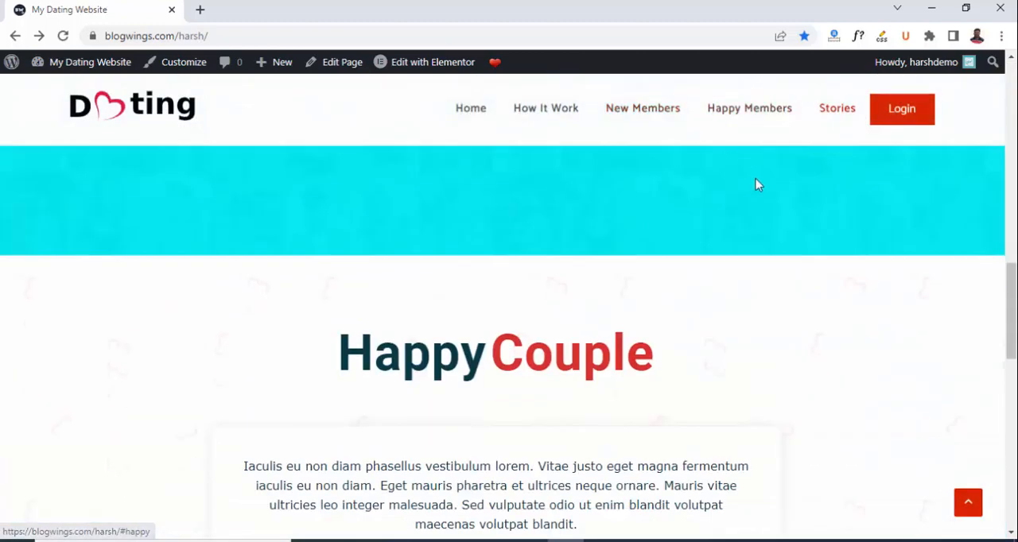
click(968, 505)
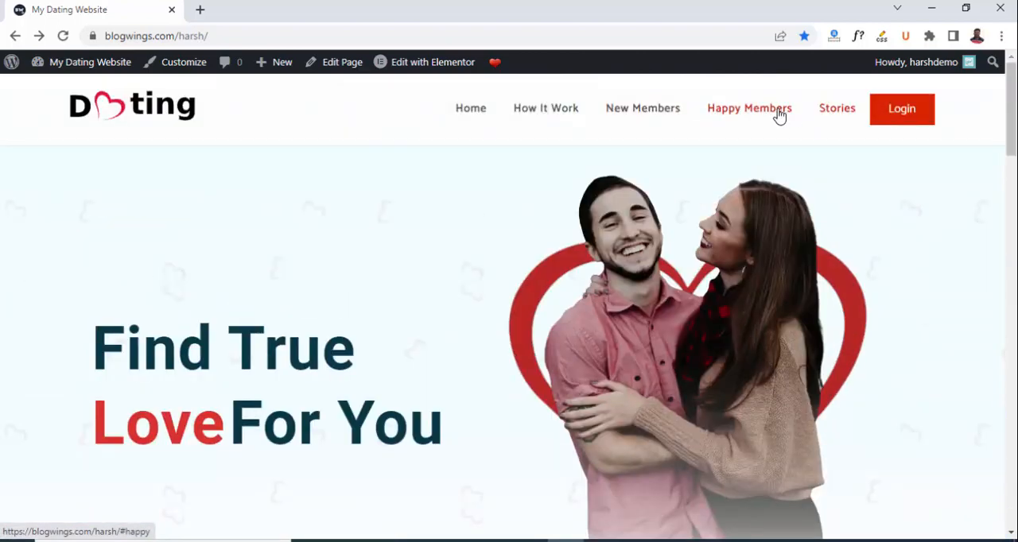
drag(1011, 133, 1011, 132)
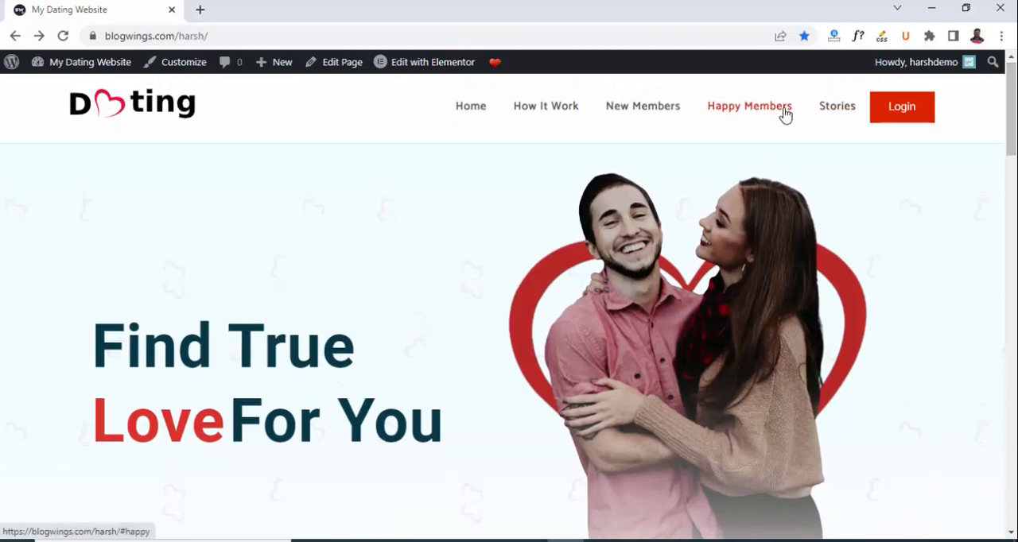
click(786, 113)
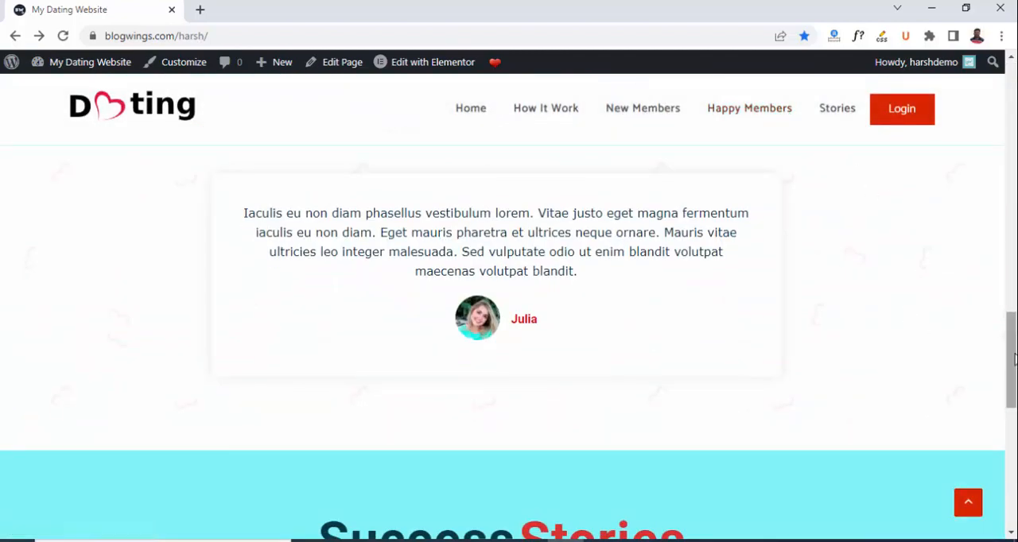
click(967, 500)
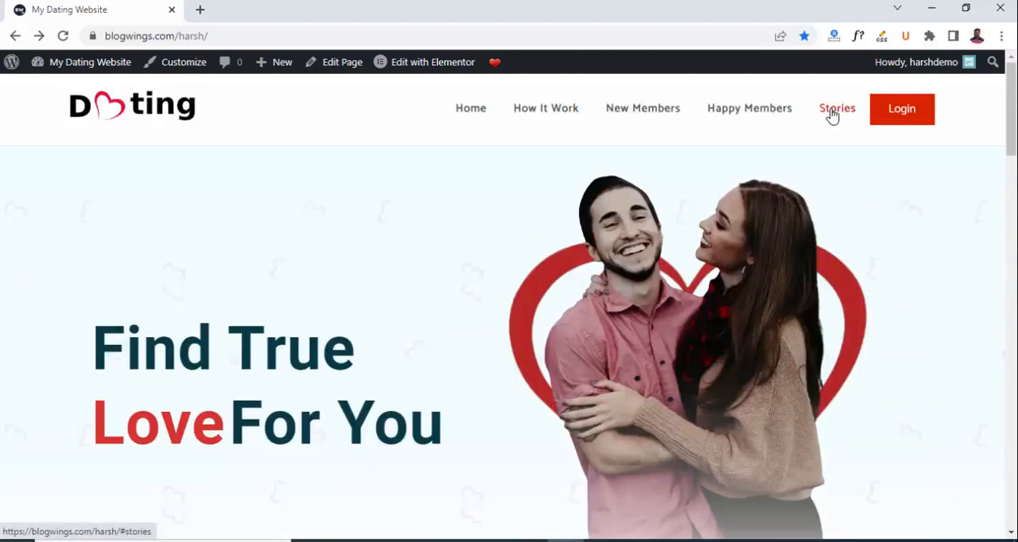
click(833, 113)
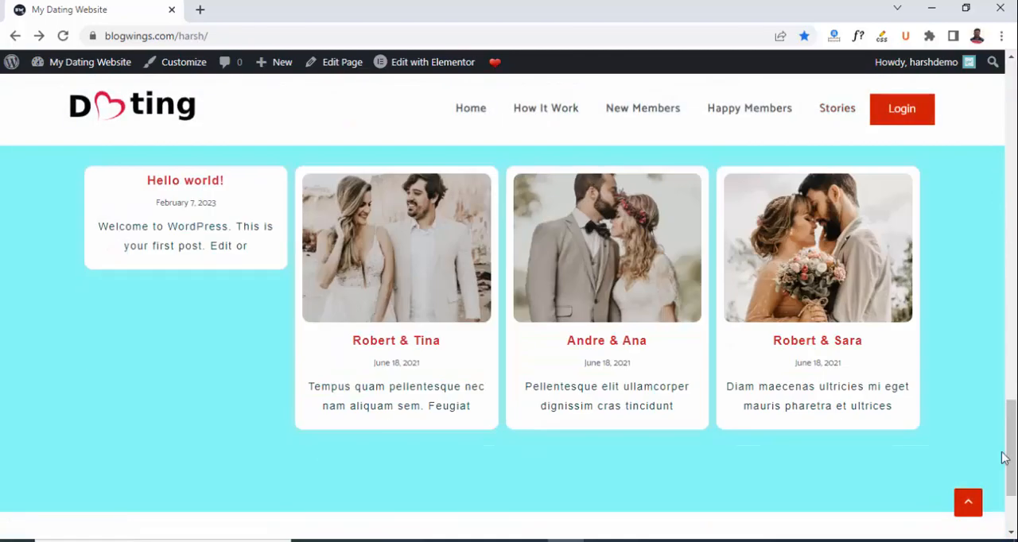
click(969, 504)
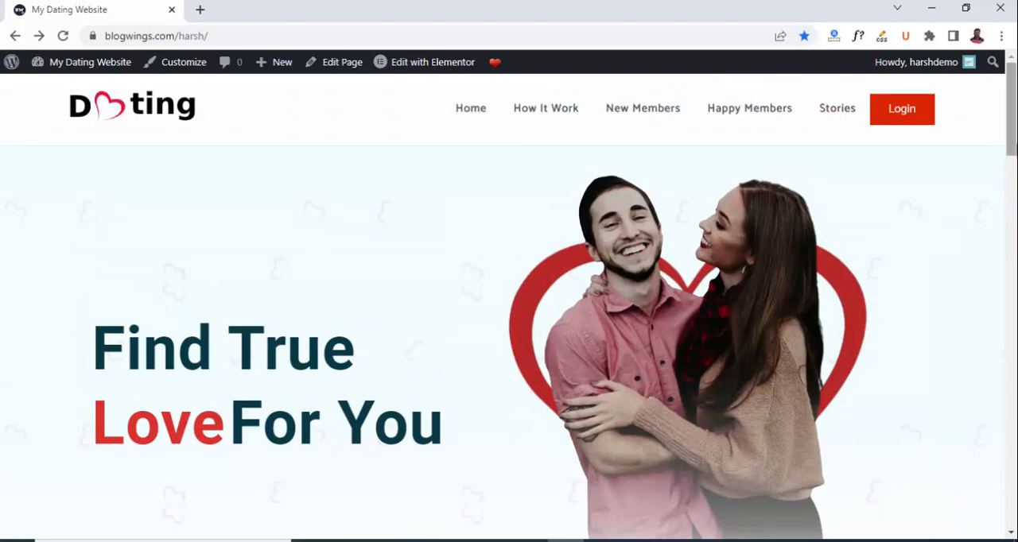
Open the site customizer and look through the Site Identity settings for the logo, logo width, title and tagline.
click(183, 67)
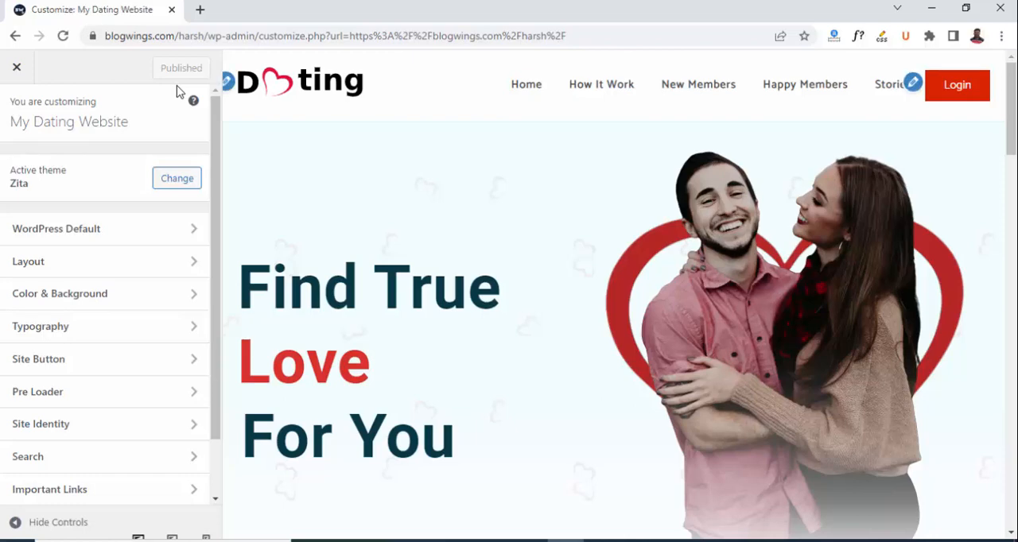
click(227, 81)
click(229, 83)
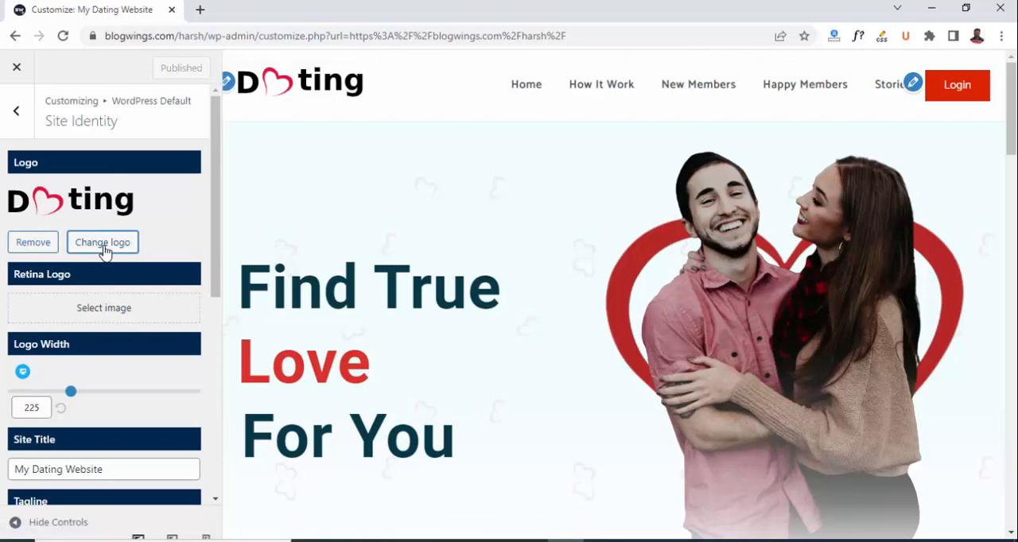
drag(218, 250, 215, 305)
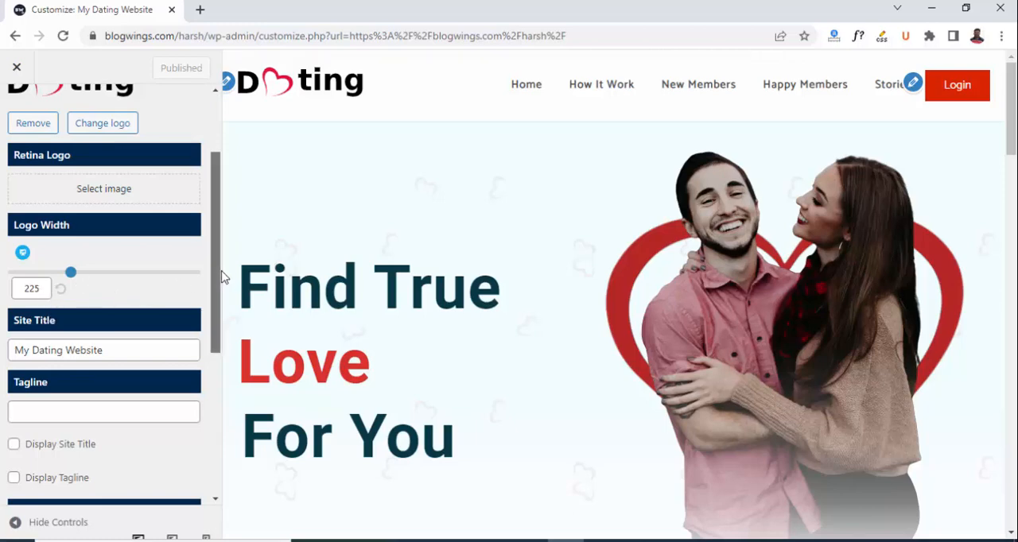
drag(219, 278, 214, 198)
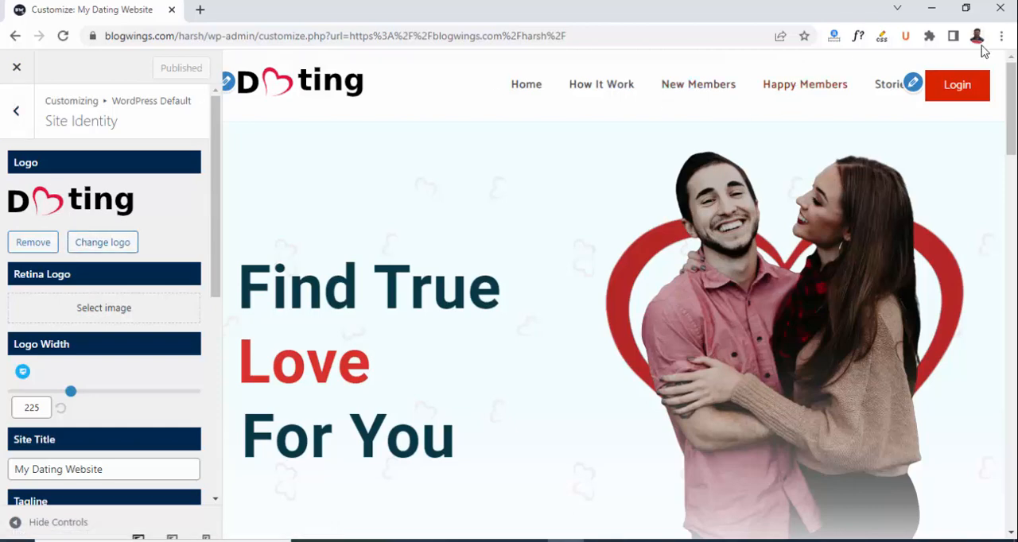
Open the Main menu for editing and review the settings of each item from Home to Stories, plus the menu locations and options.
click(912, 85)
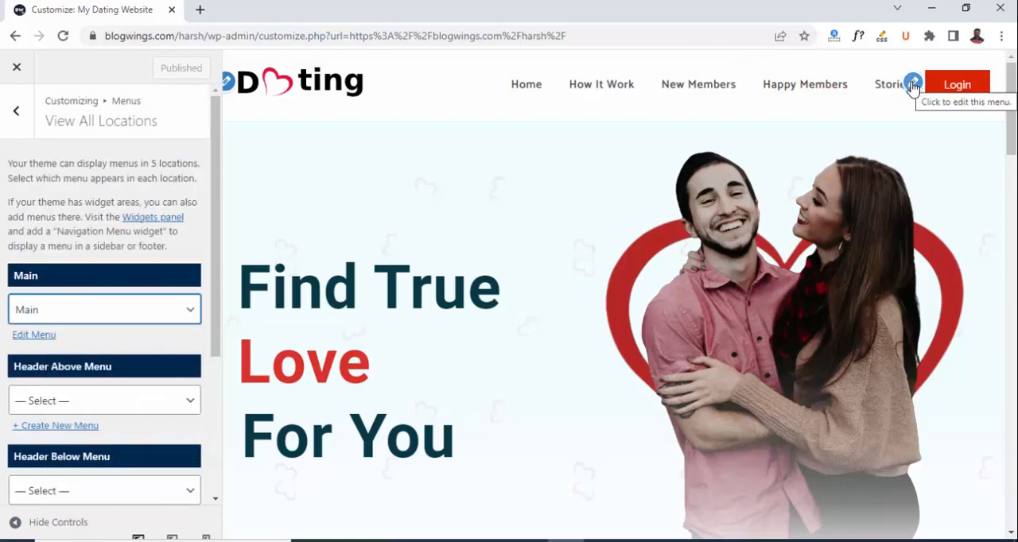
click(29, 337)
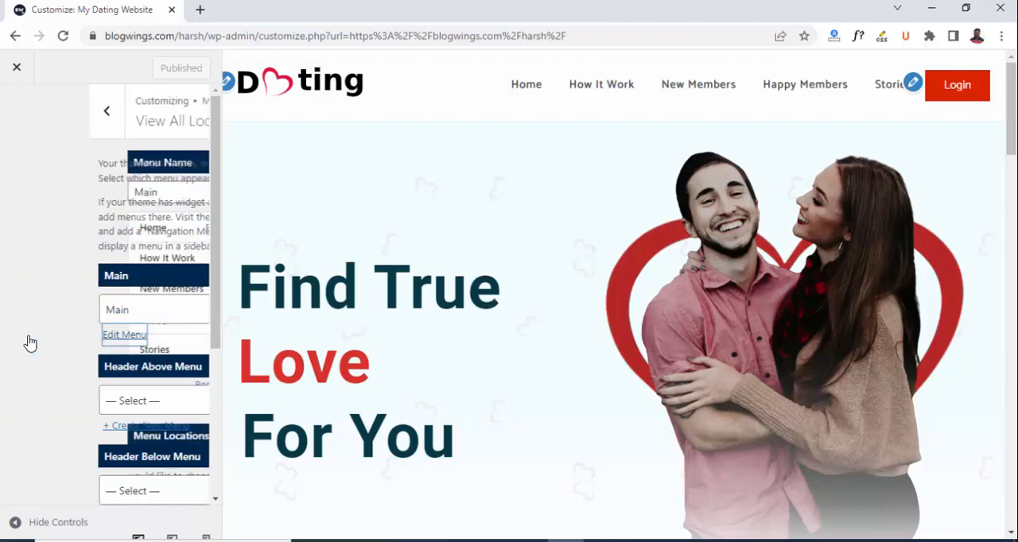
click(187, 229)
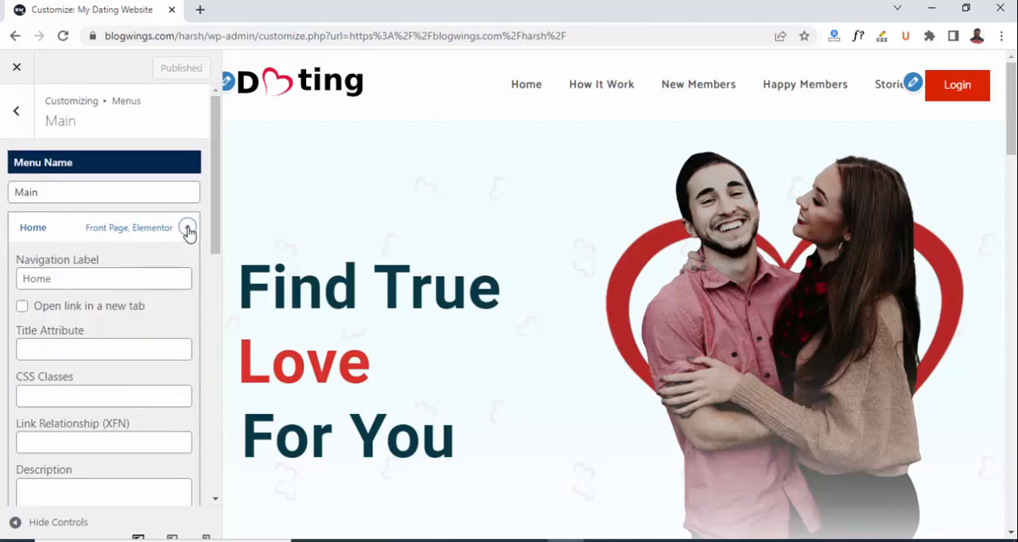
click(188, 230)
click(186, 259)
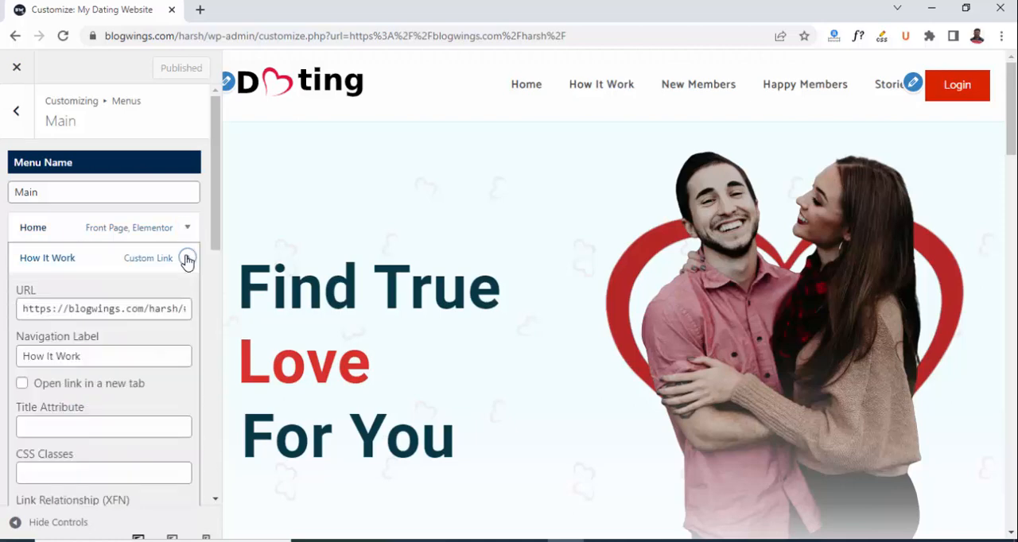
click(187, 259)
click(187, 290)
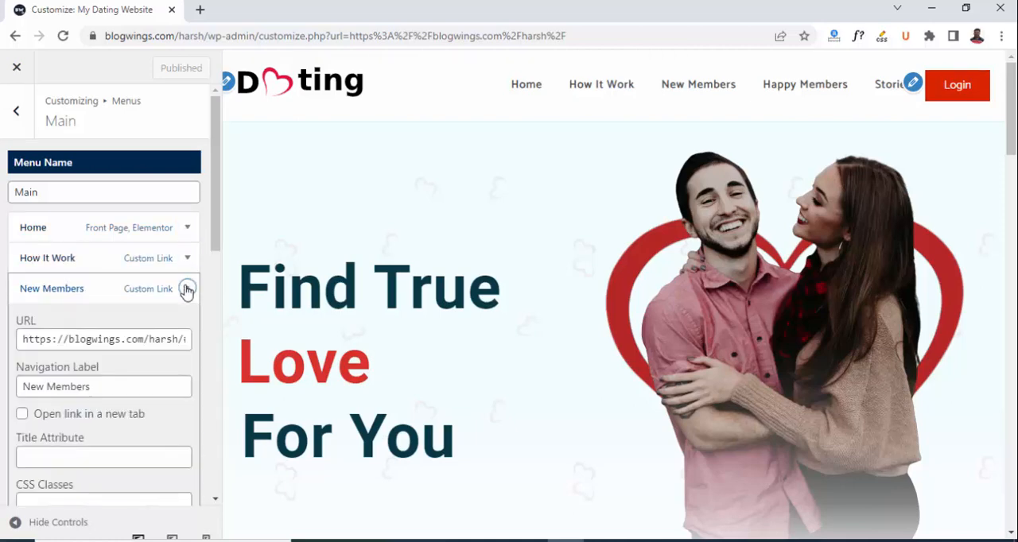
click(187, 290)
click(187, 320)
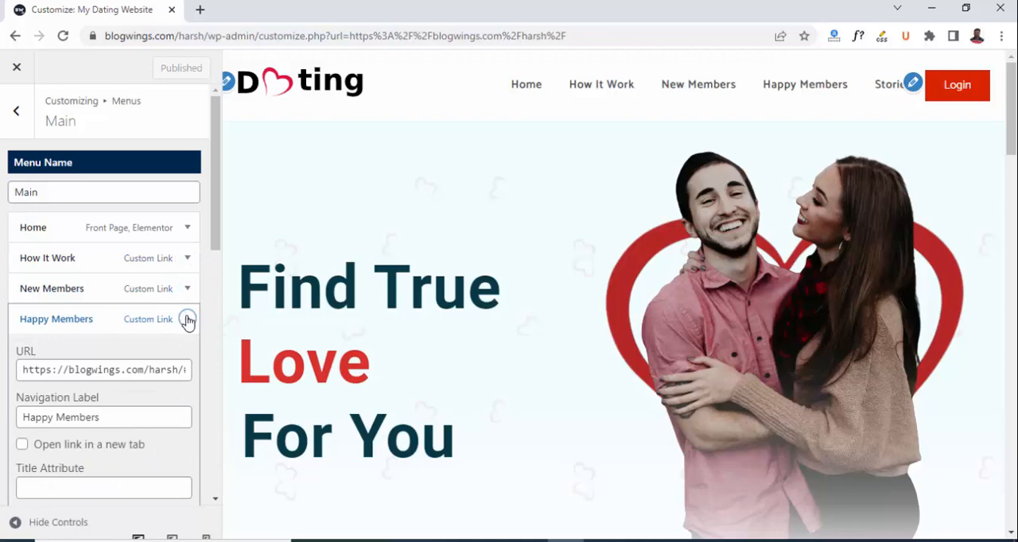
click(187, 320)
click(188, 351)
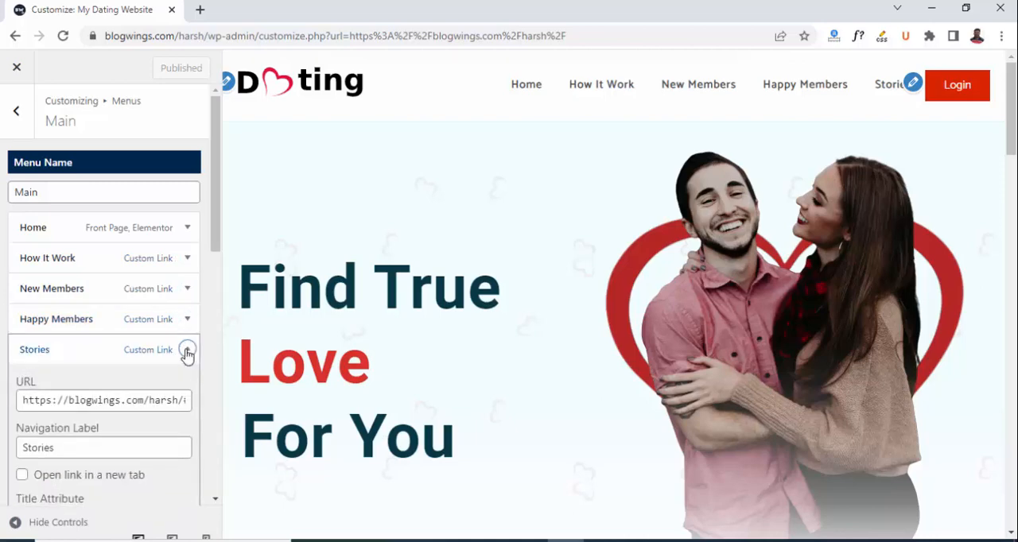
click(188, 350)
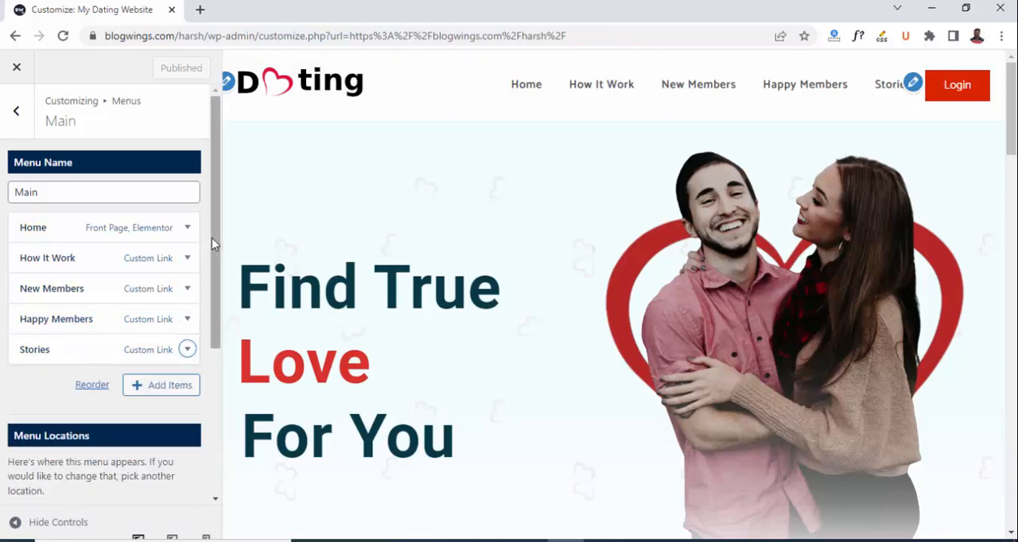
drag(211, 238, 216, 419)
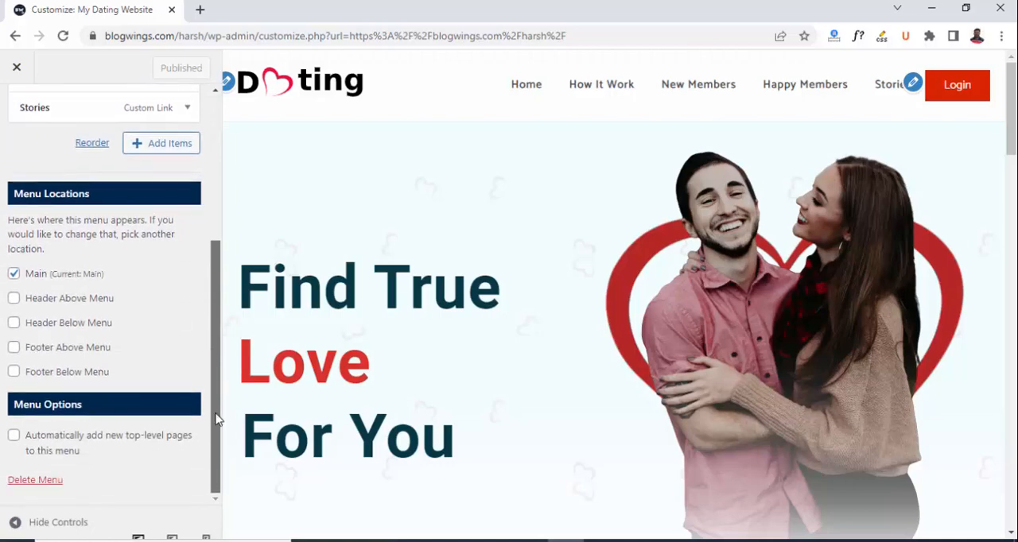
drag(212, 380, 211, 218)
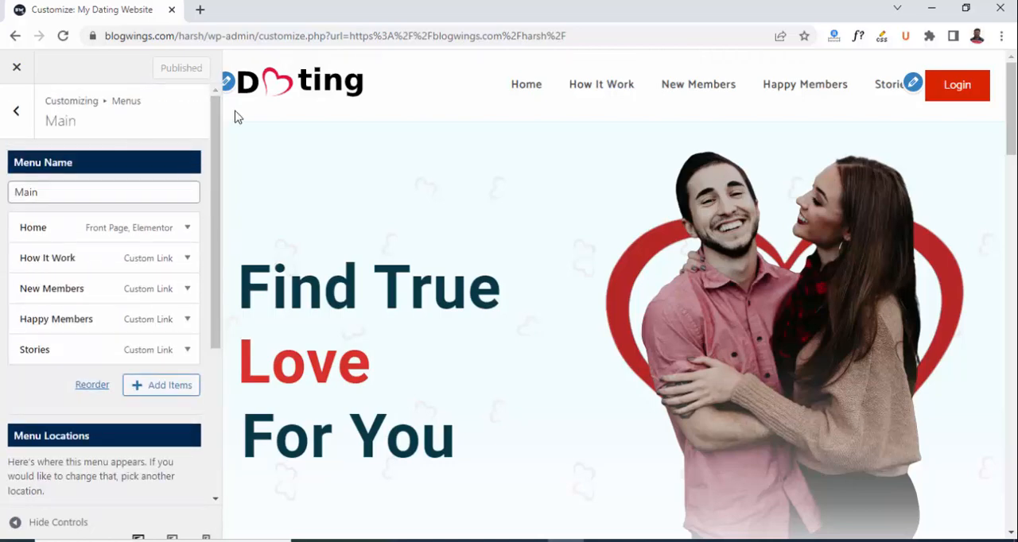
Add a heading block reading "Happy Members" to Footer Widget Area 1.
drag(1011, 135, 1011, 506)
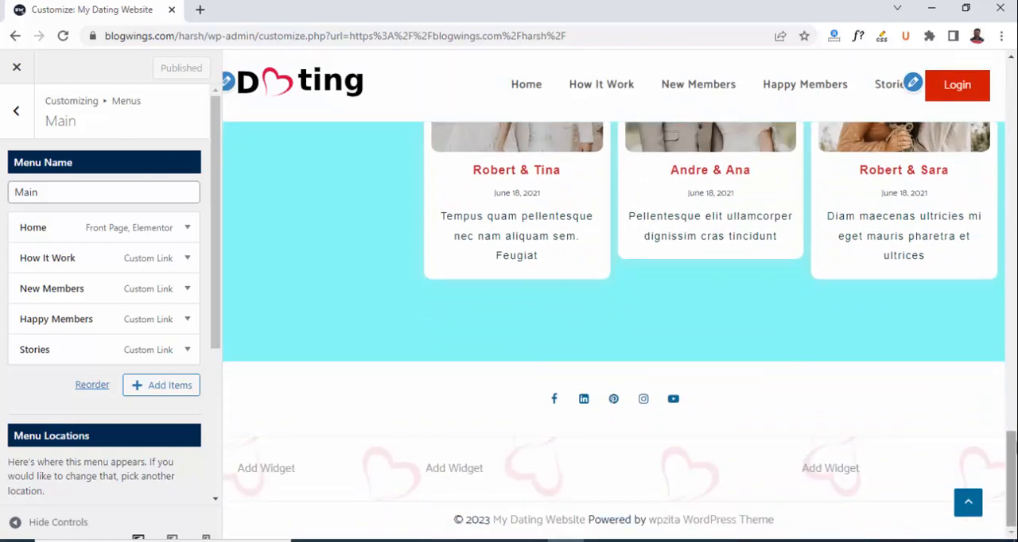
click(16, 114)
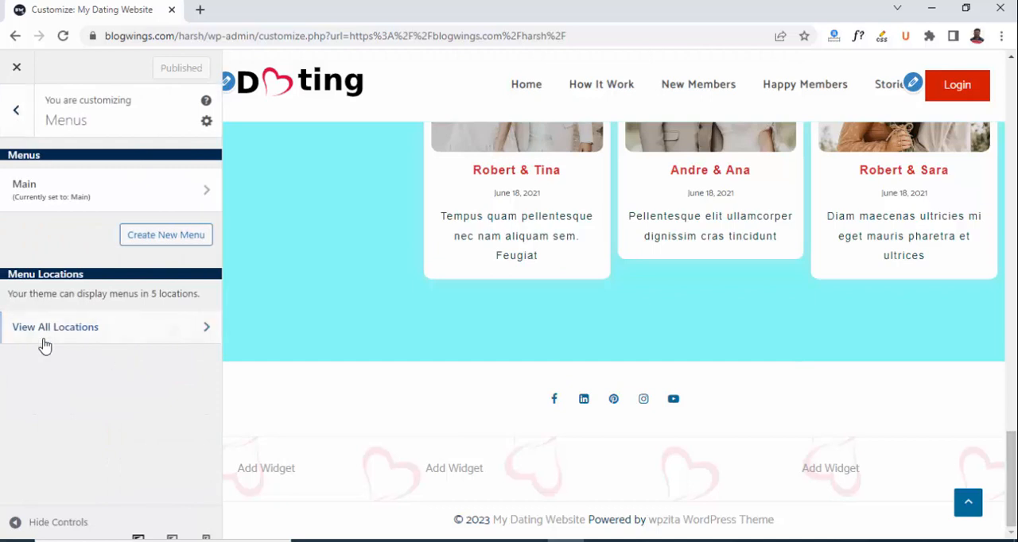
click(19, 116)
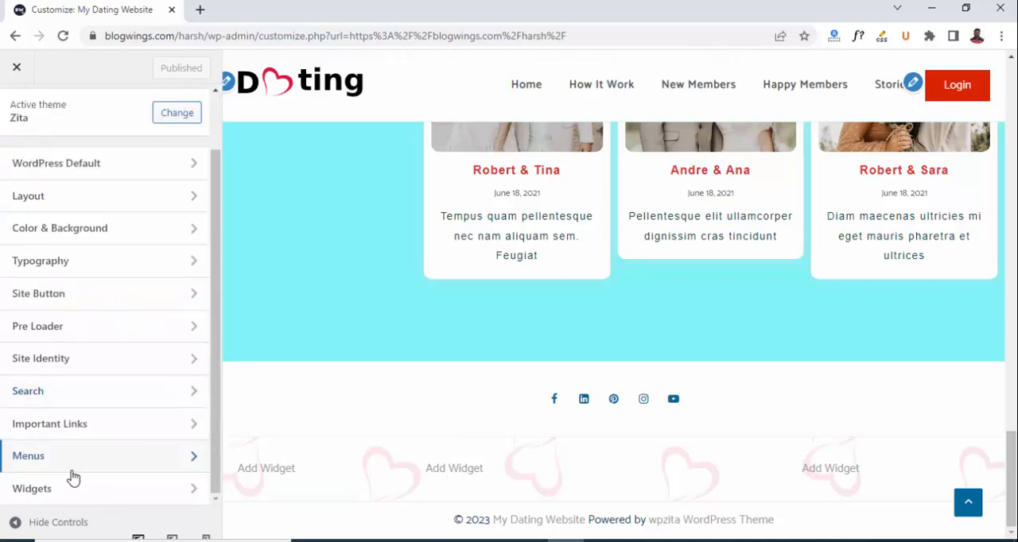
click(58, 492)
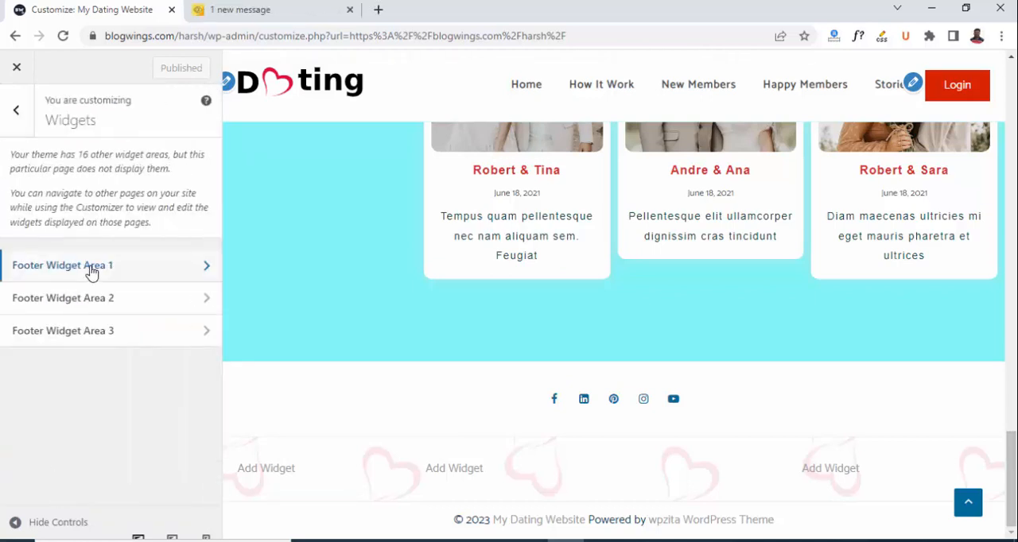
click(91, 268)
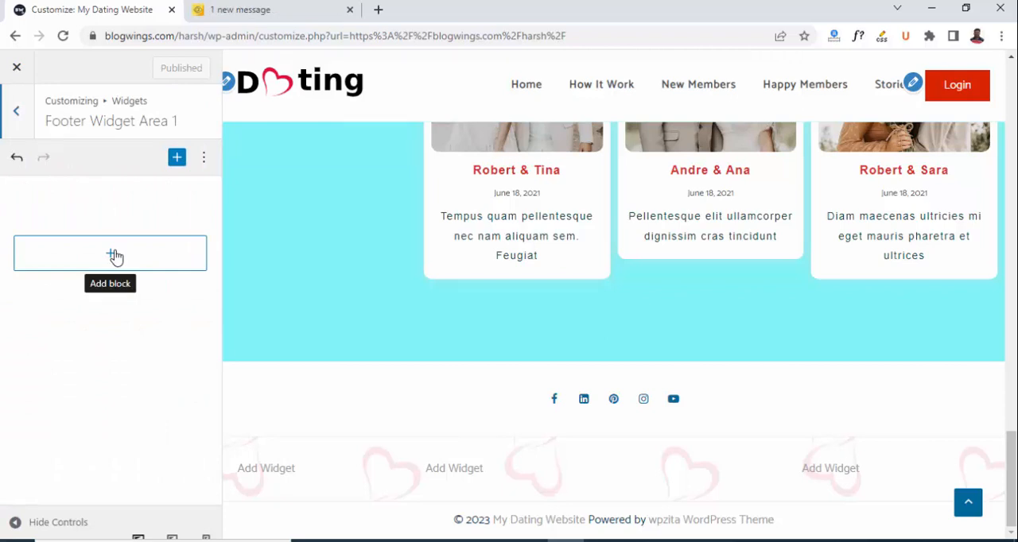
click(113, 254)
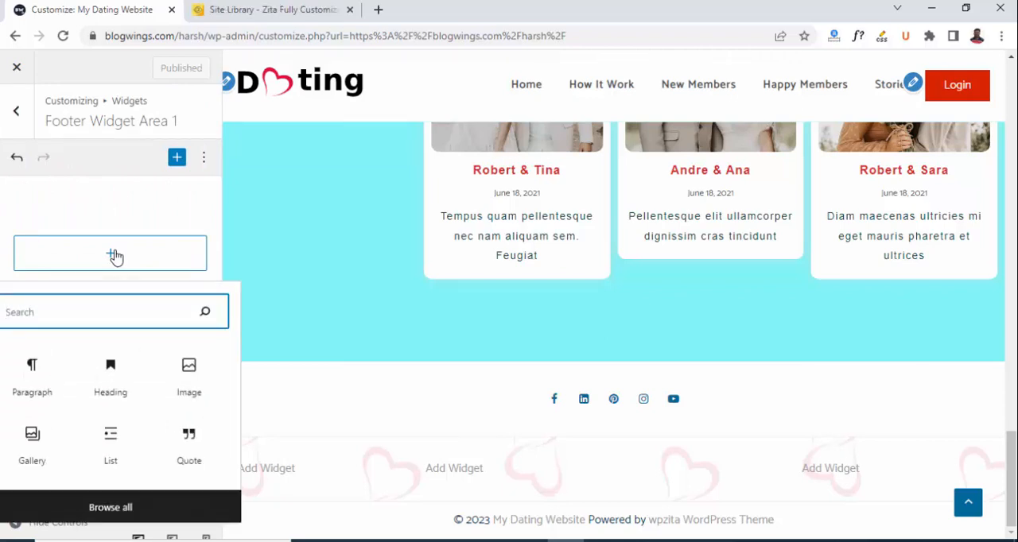
click(110, 376)
text(Happy Members)
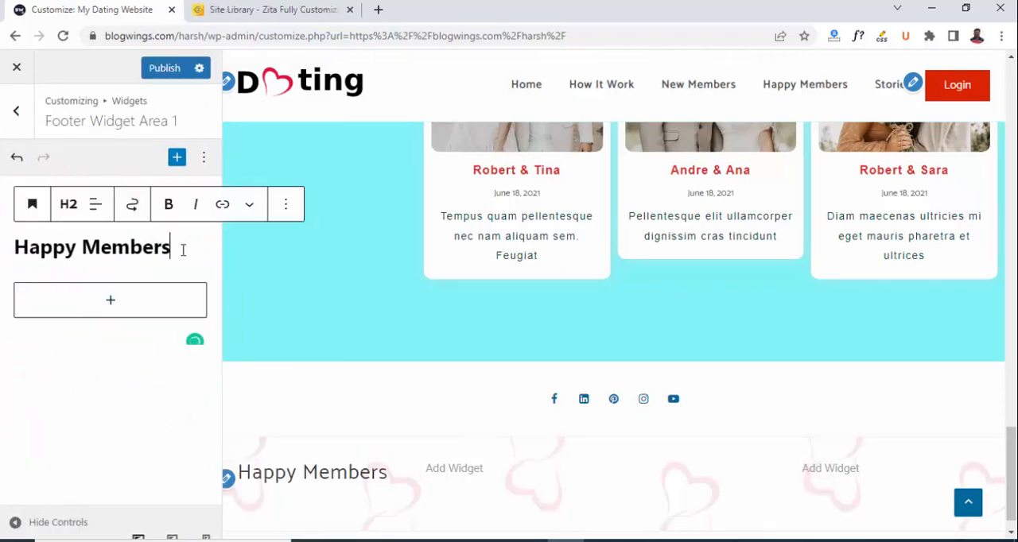
Add a paragraph listing the four member couples' names below the Happy Members heading and publish the changes.
click(111, 304)
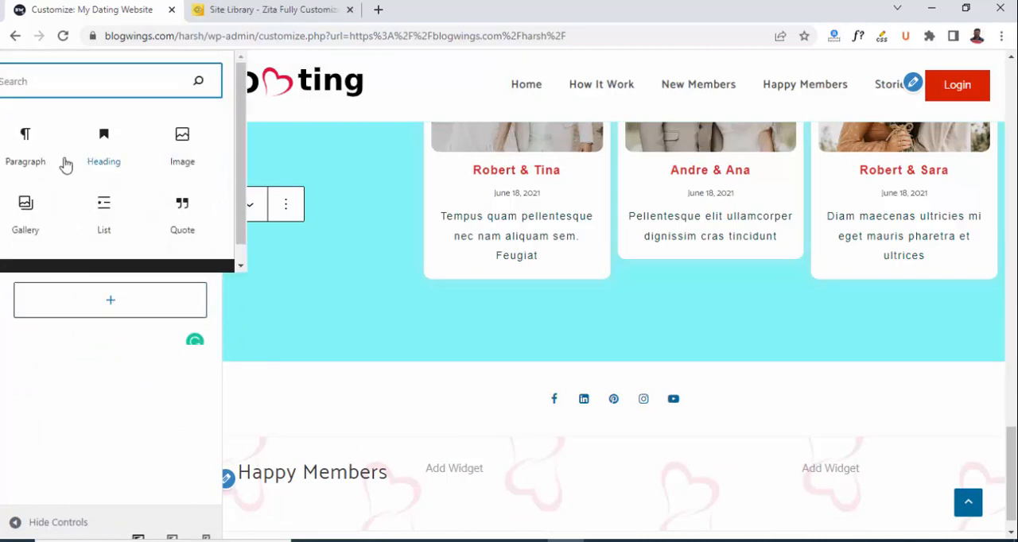
click(24, 150)
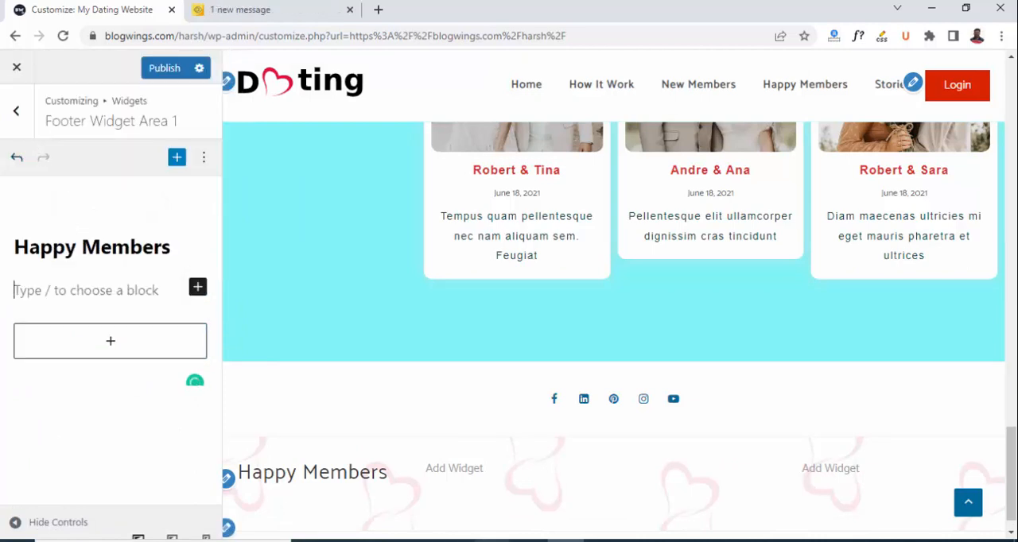
text(Robert & Tina Andre & Ana Robert & Sara John & Elina)
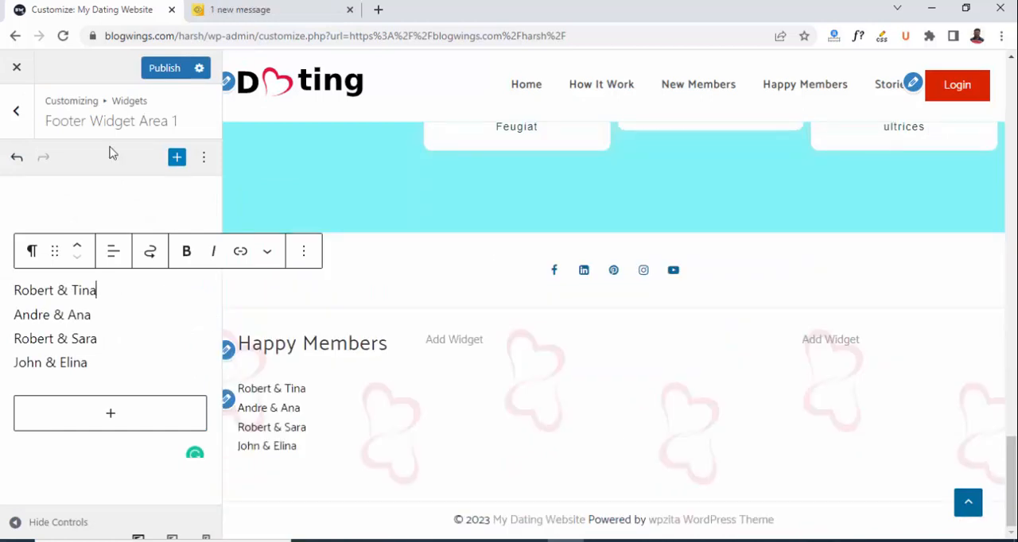
click(165, 70)
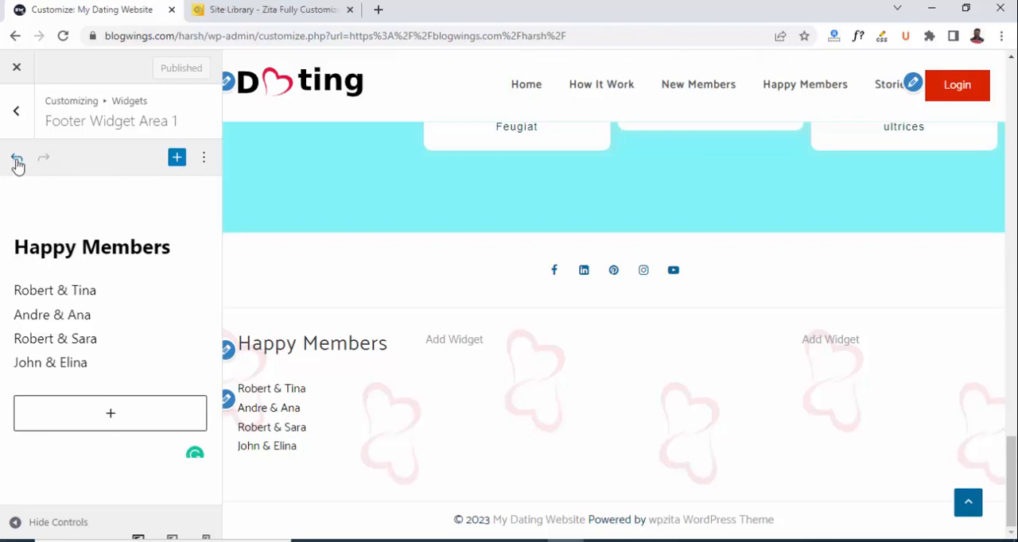
Add an image block to Footer Widget Area 2 using logo-1.png from the media library.
click(17, 112)
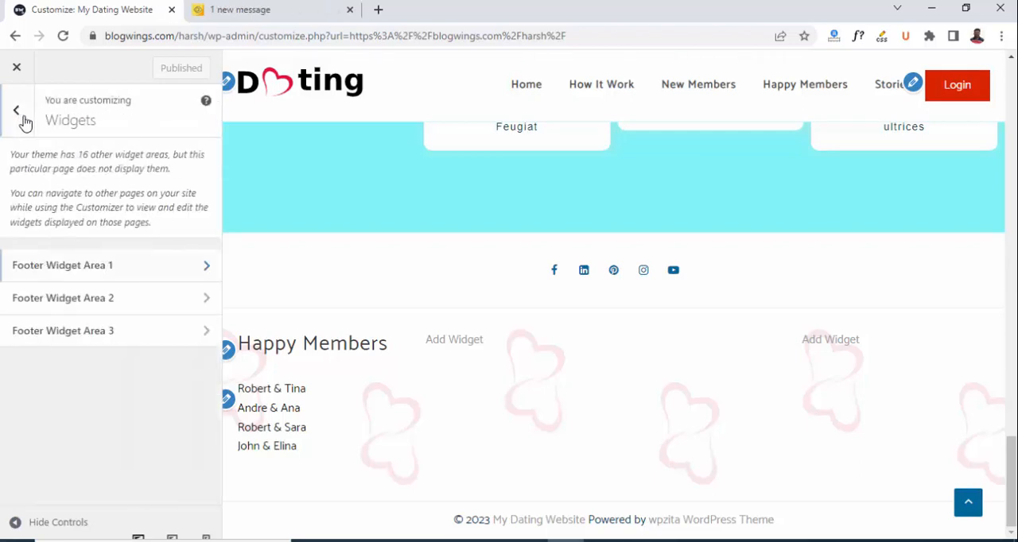
click(86, 299)
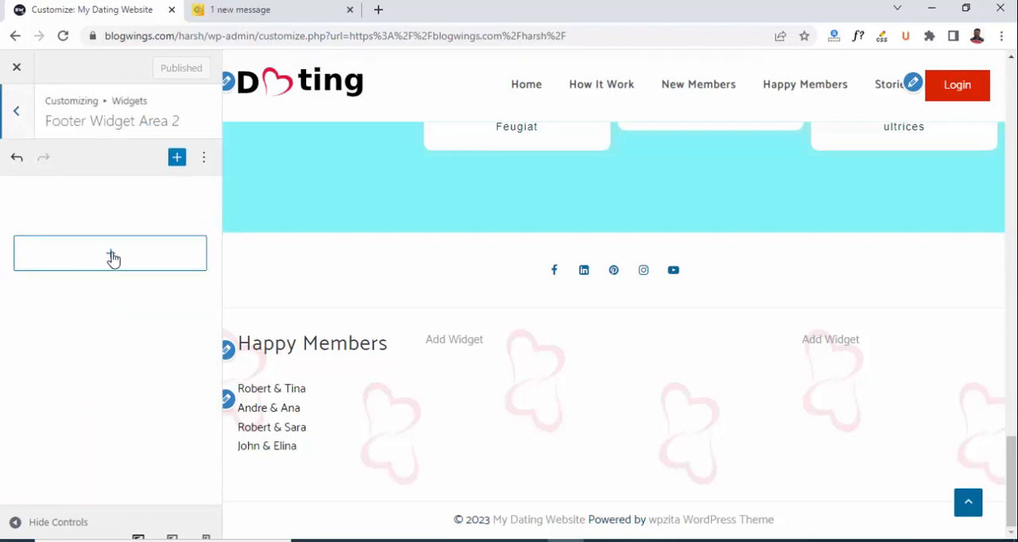
click(111, 254)
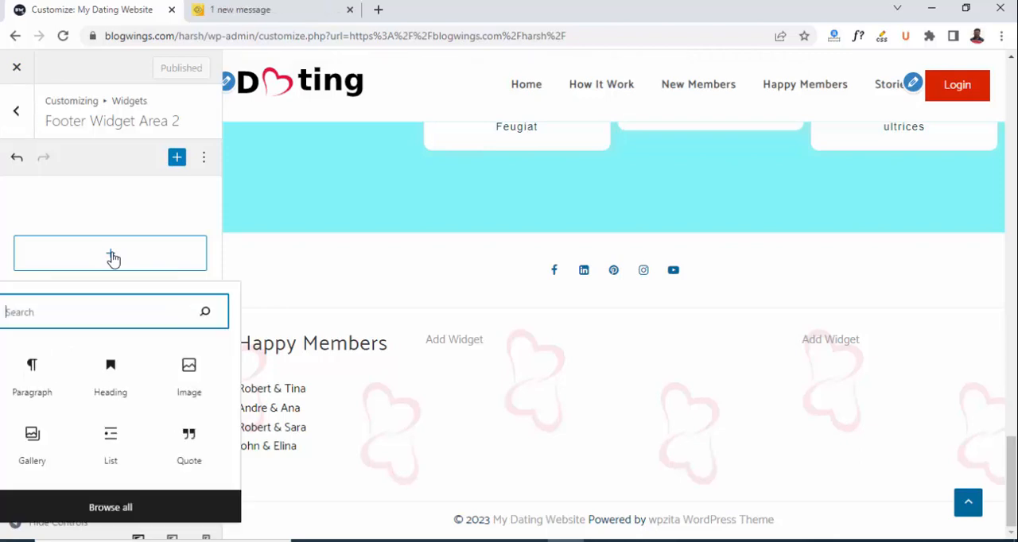
click(191, 382)
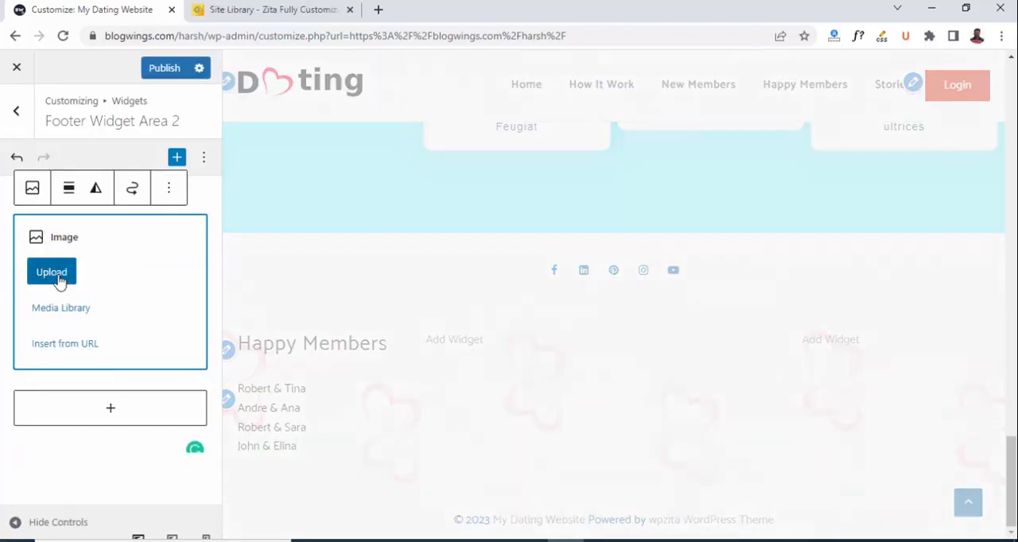
click(63, 316)
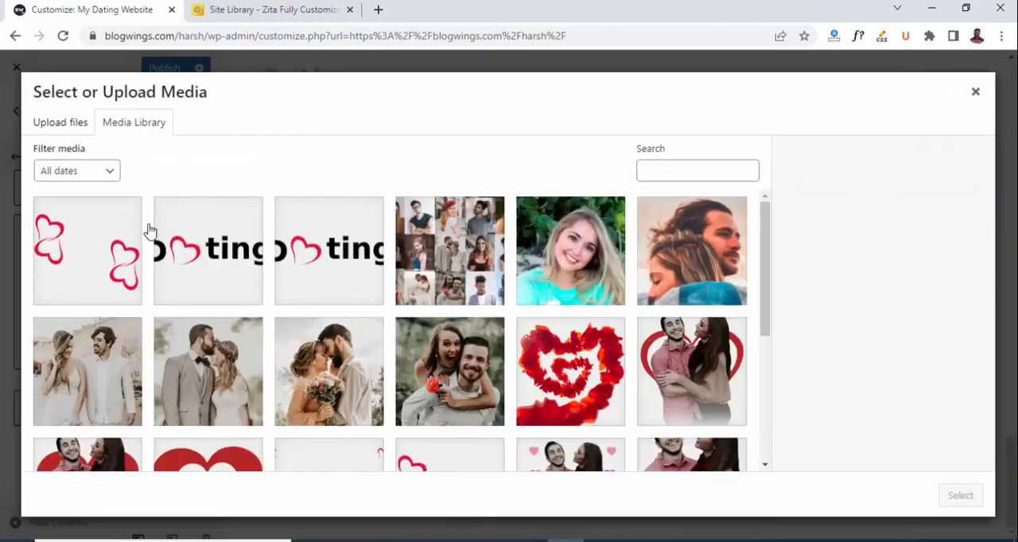
click(227, 251)
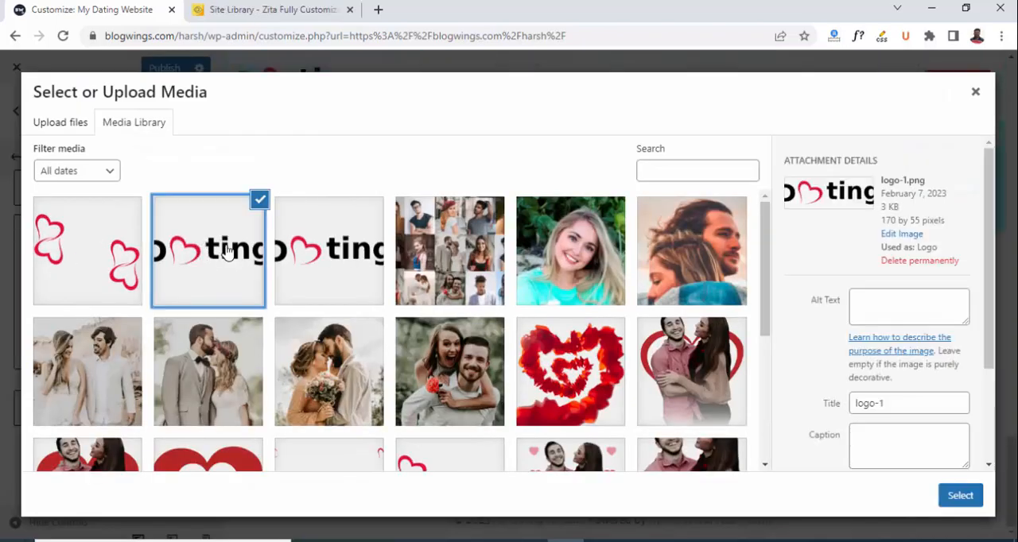
click(964, 500)
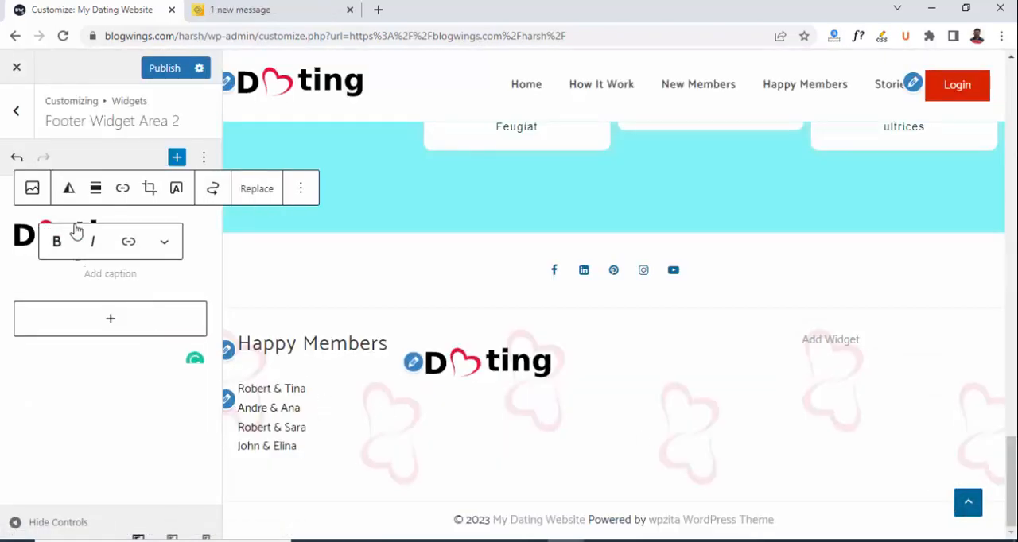
Center-align the logo image in Footer Widget Area 2.
click(95, 188)
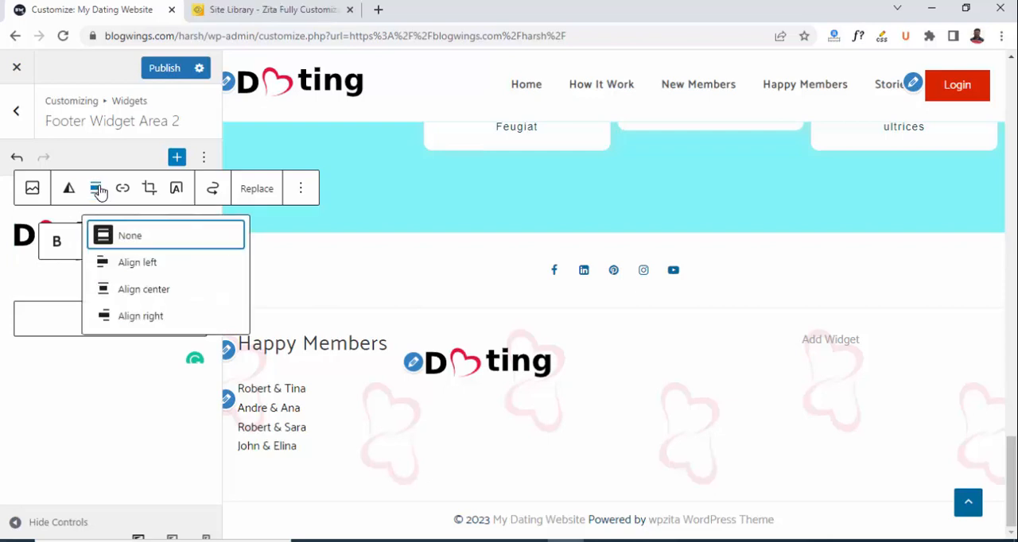
click(139, 293)
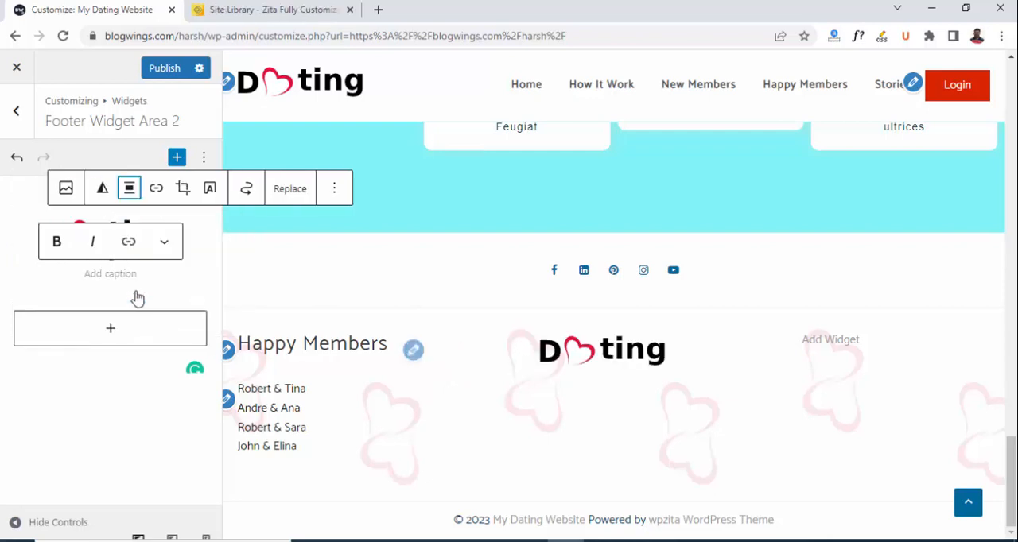
click(107, 274)
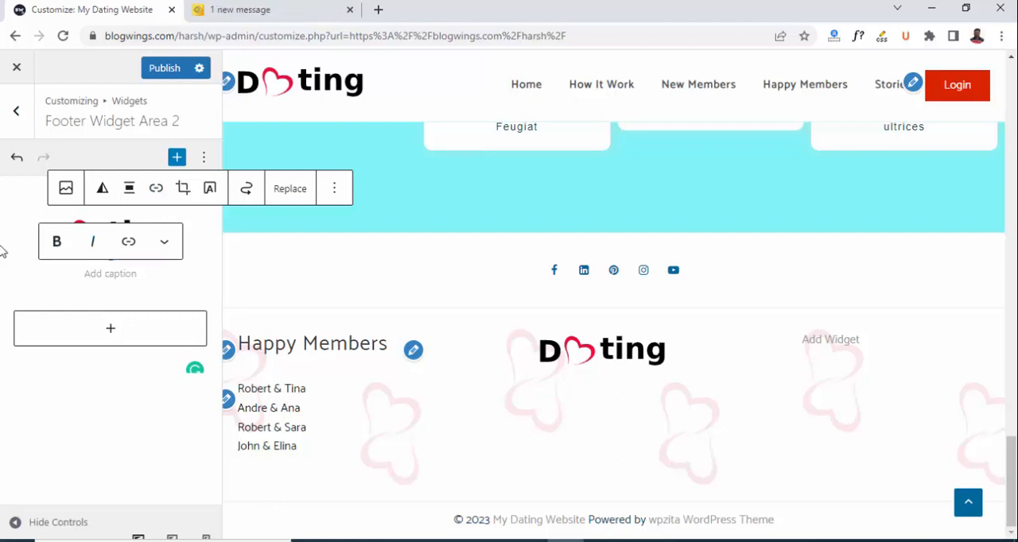
Add a paragraph block with the placeholder text starting "Ullamcorper malesuada proin libero nunc" below the Footer Widget Area 2 logo and publish.
click(111, 330)
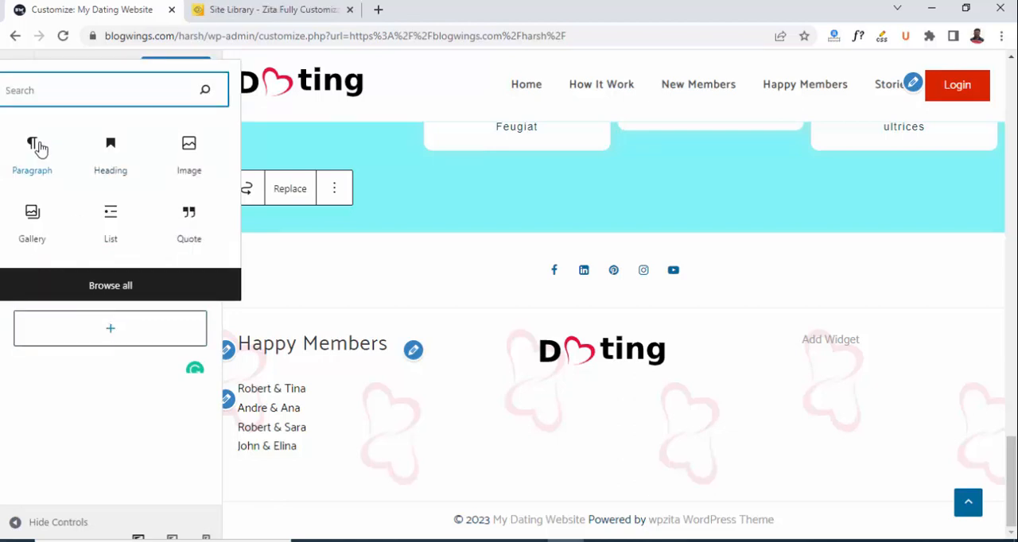
click(37, 148)
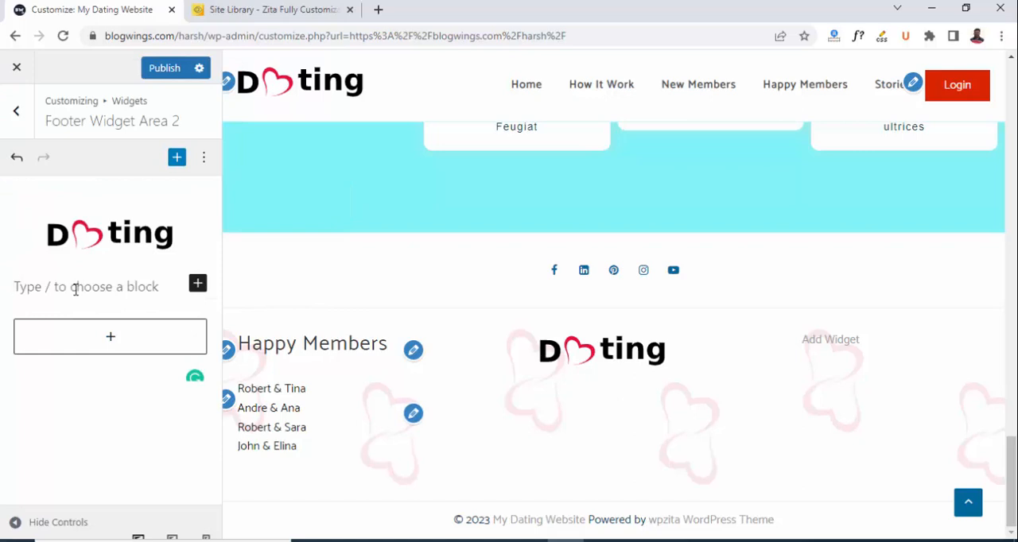
text(Ullamcorper malesuada proin libero nunc. Pretium lectus quam id leo in vitae turpis massa. Pretium vulputate sapien nec sagittis aliquam malesuada bibendum. Amet tellus cras adipiscing enim eu vitae turpis massa.)
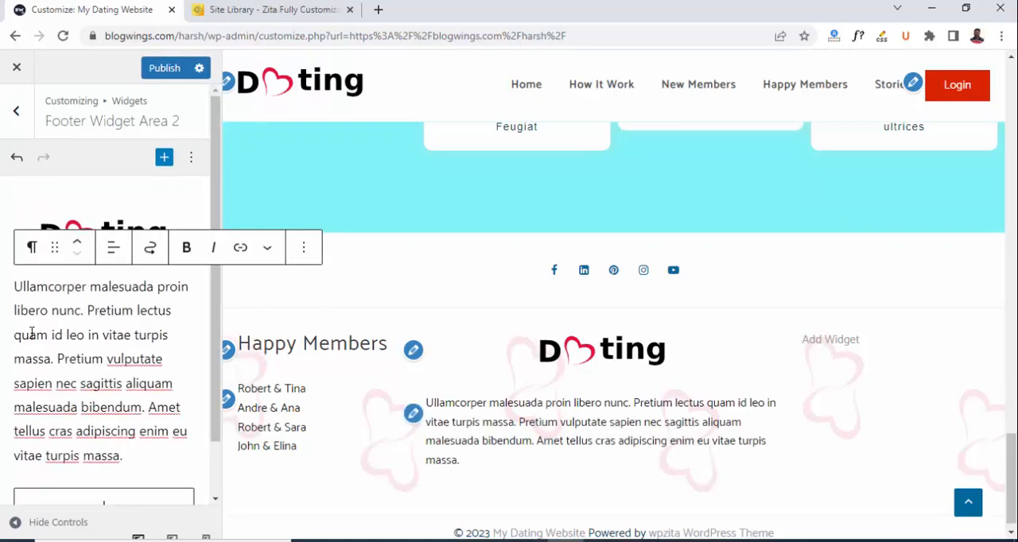
click(162, 69)
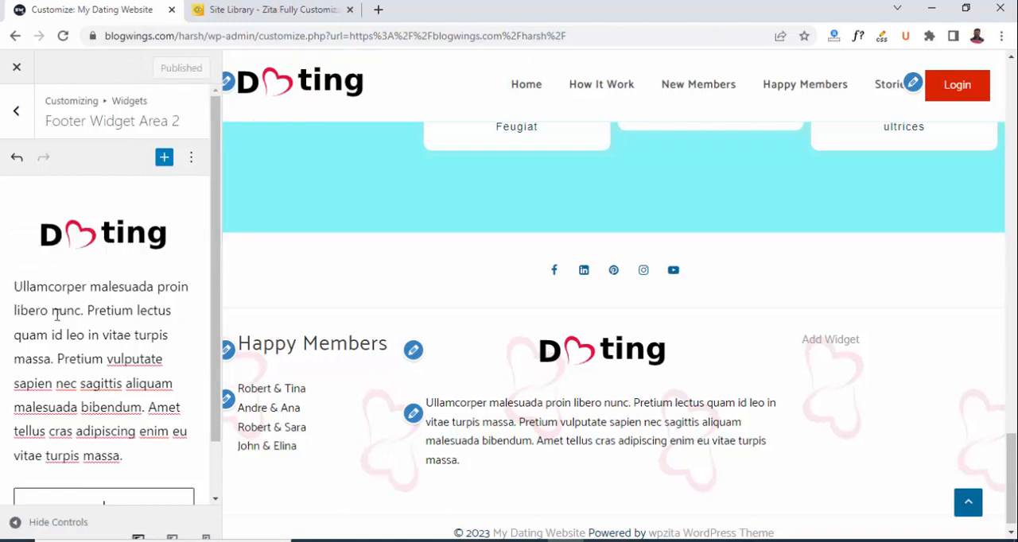
Center-align the placeholder paragraph in Footer Widget Area 2.
click(48, 287)
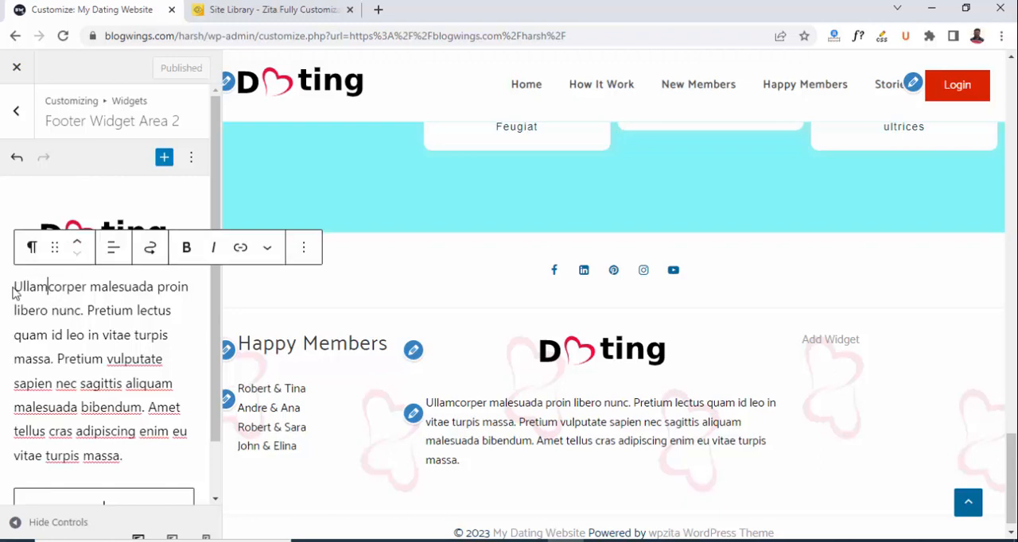
drag(15, 286, 139, 464)
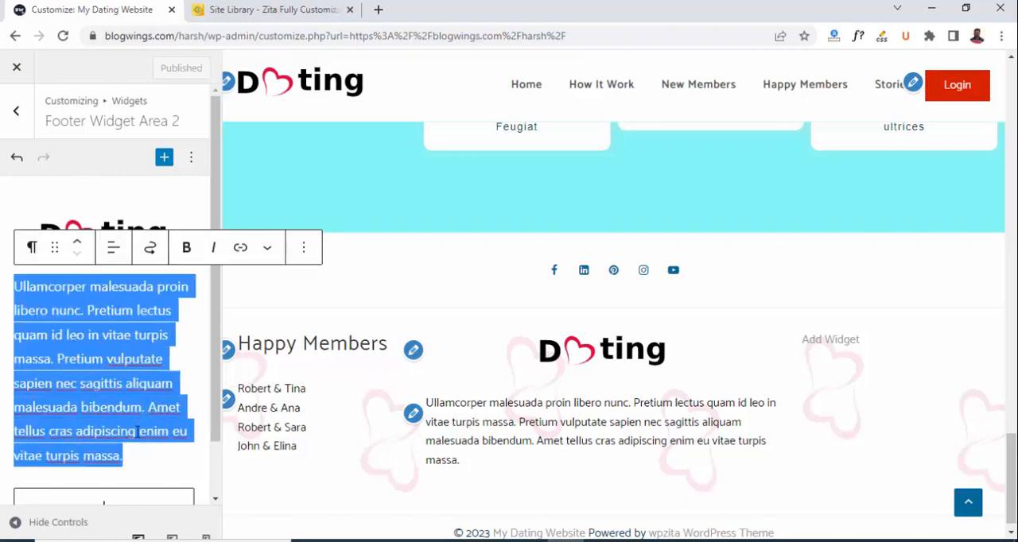
click(117, 249)
click(175, 323)
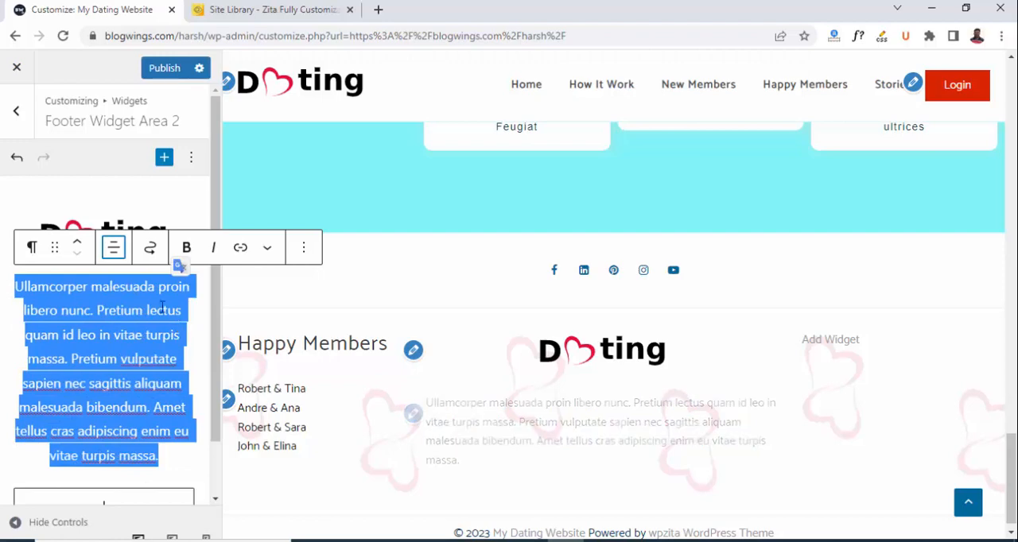
click(122, 326)
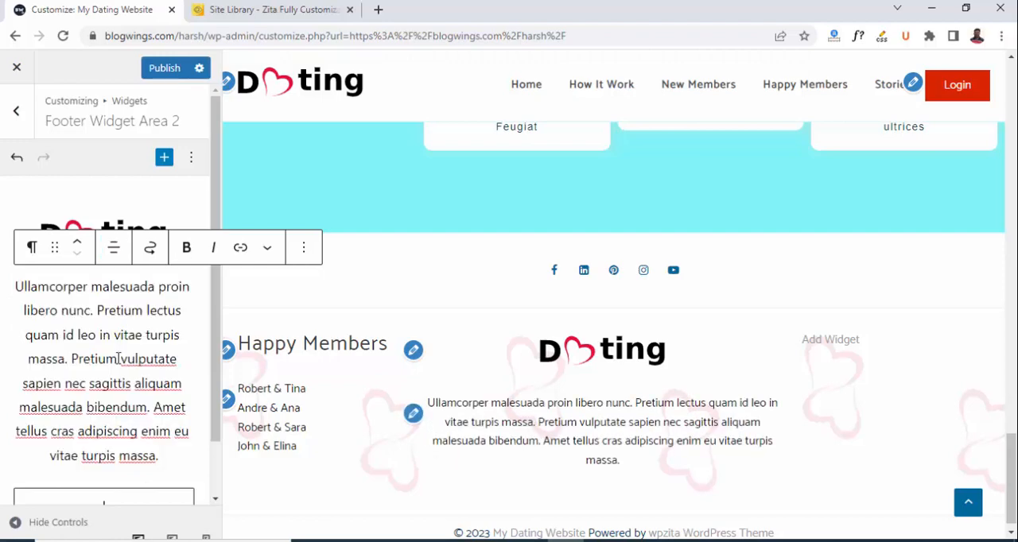
Add a heading block reading "Useful Links" to Footer Widget Area 3.
click(20, 115)
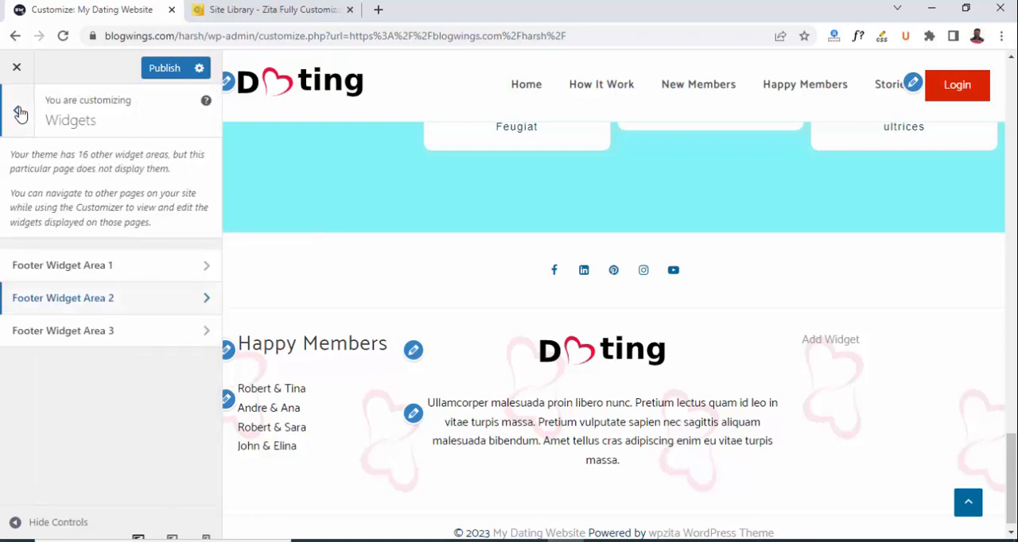
click(71, 332)
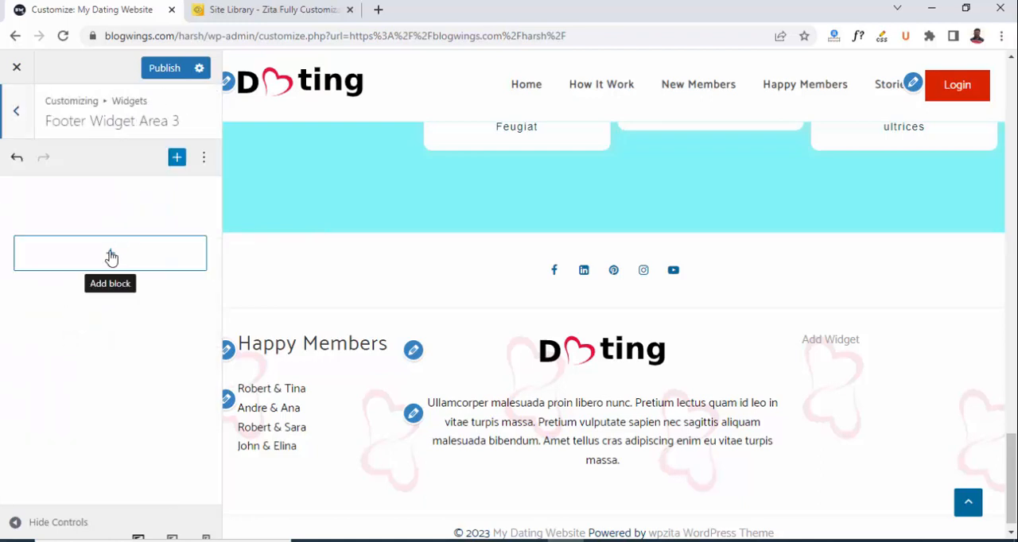
click(111, 257)
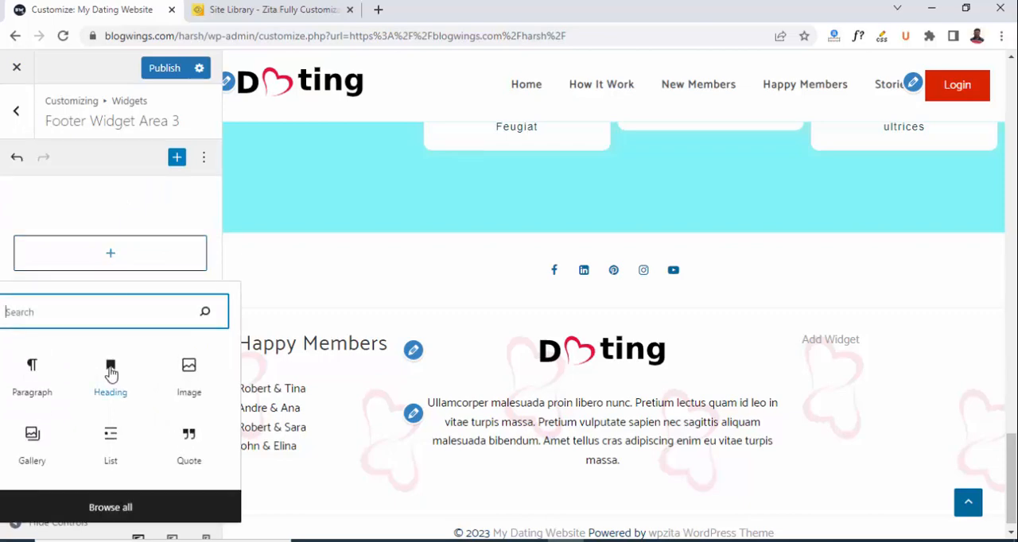
click(112, 373)
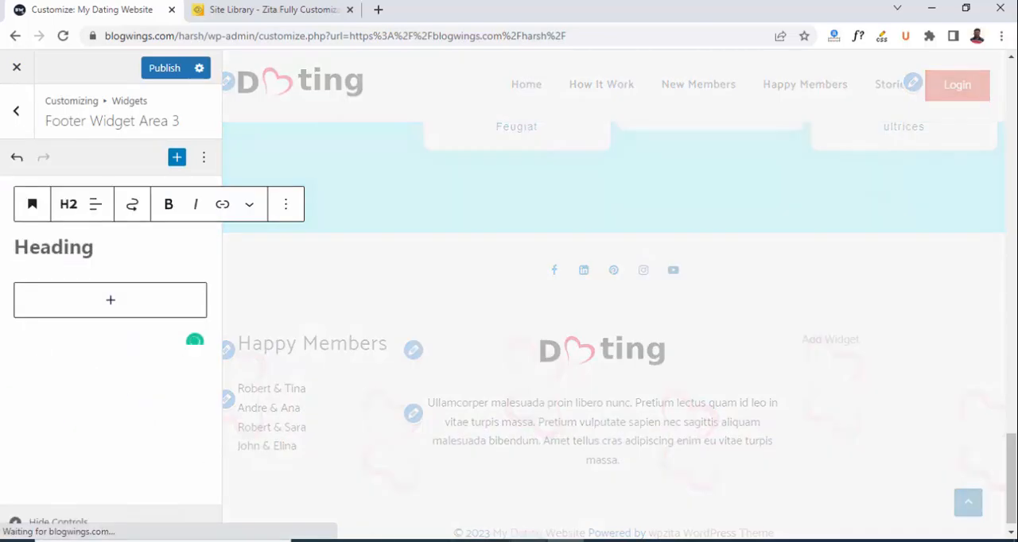
text(Useful Links)
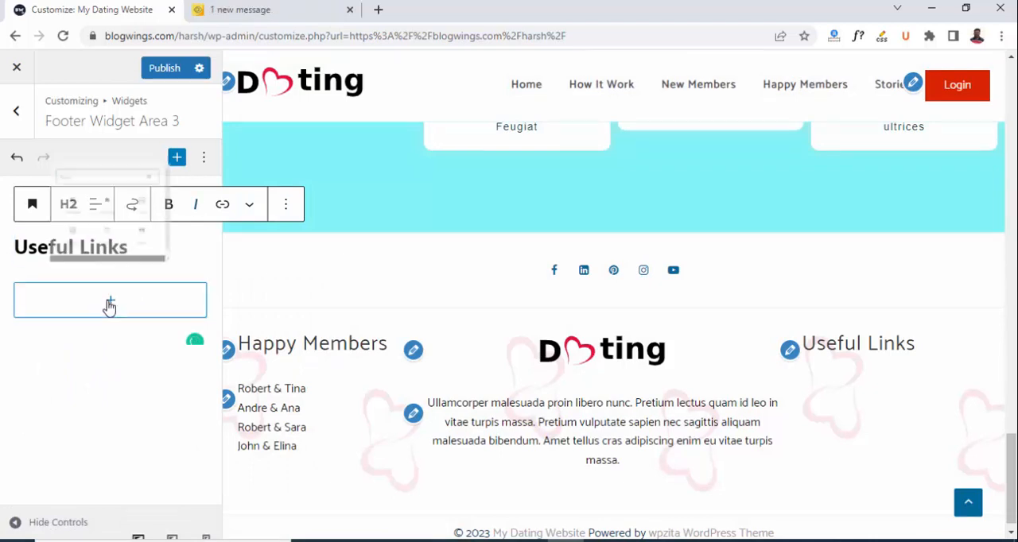
Add a paragraph listing Login, Register, Policies and Terms below the Useful Links heading, publish the changes and leave the widget settings.
click(111, 303)
click(33, 156)
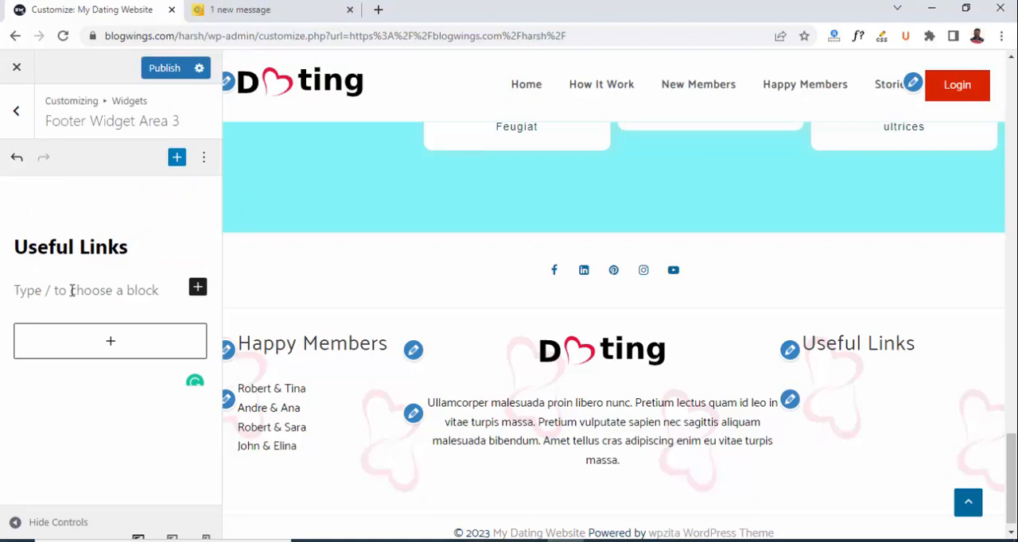
text(Login Register Policies Terms)
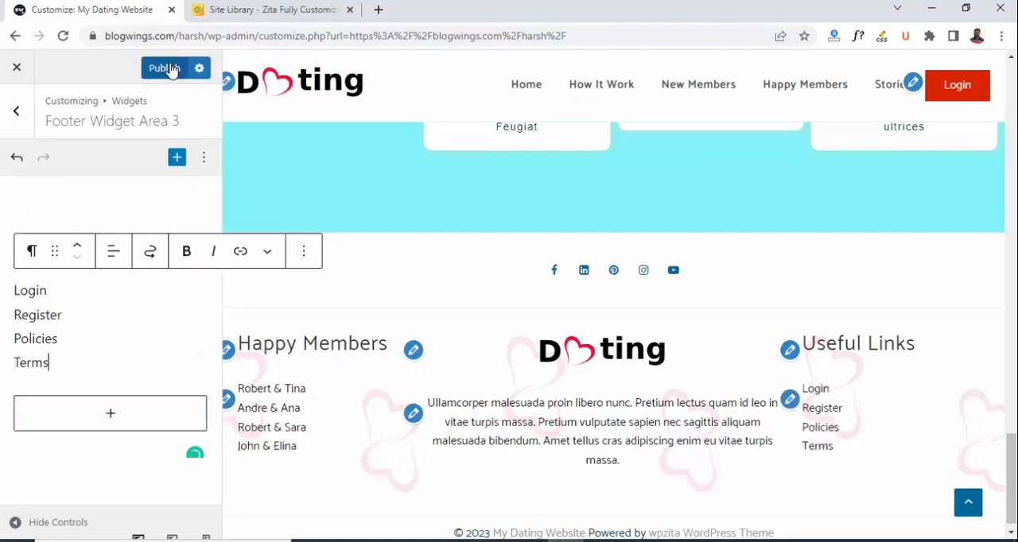
click(167, 69)
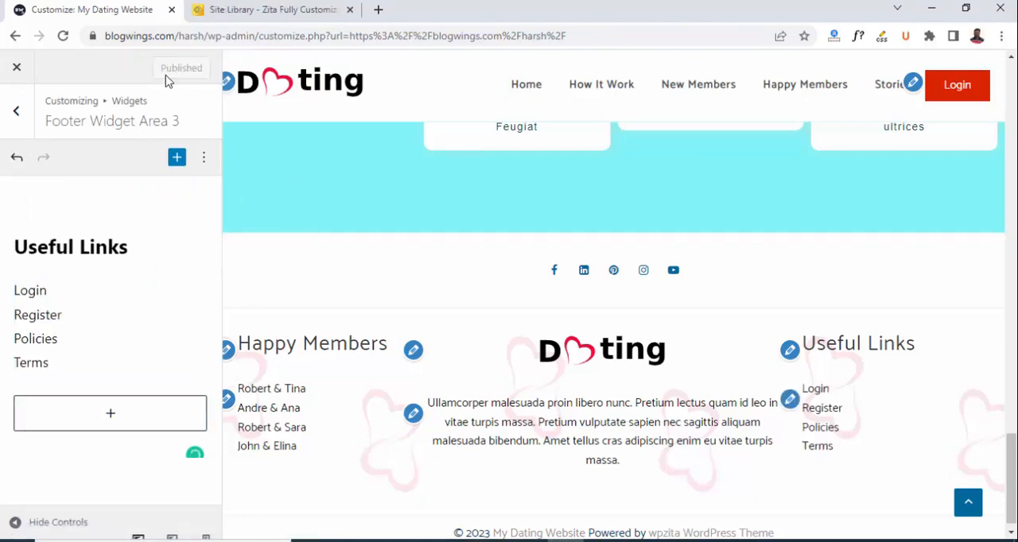
click(16, 111)
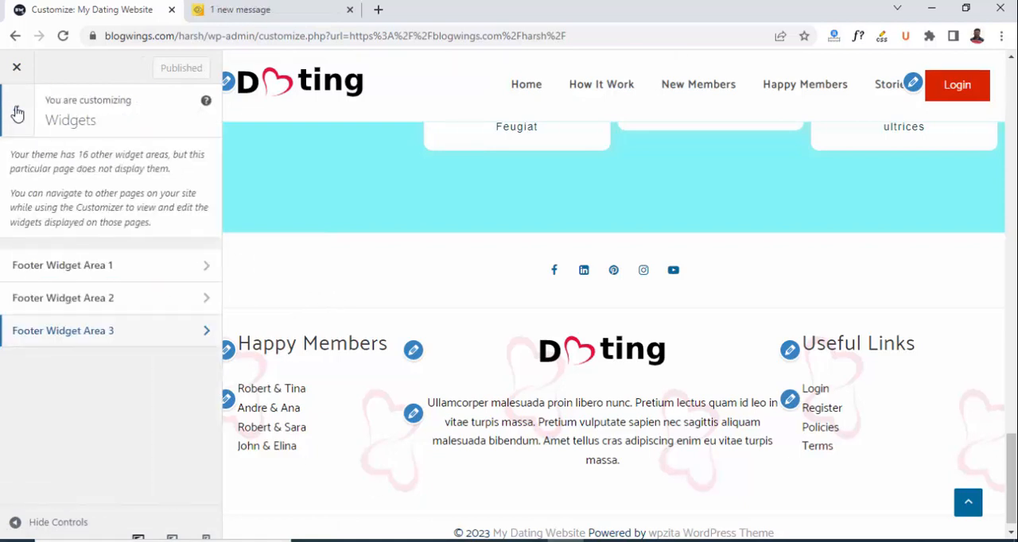
click(17, 114)
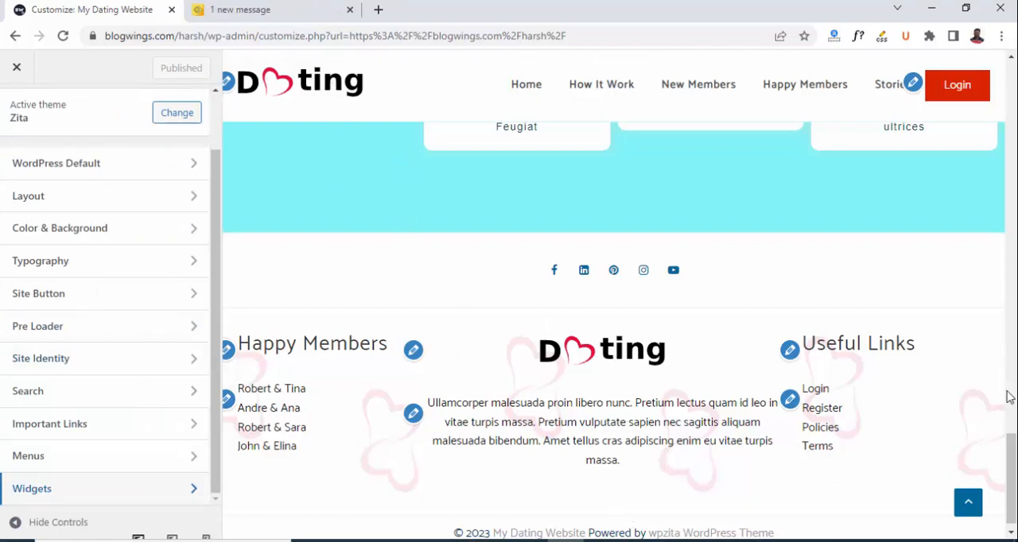
Review the footer in the preview and look through the live dating homepage.
scroll(708, 289, down, 1)
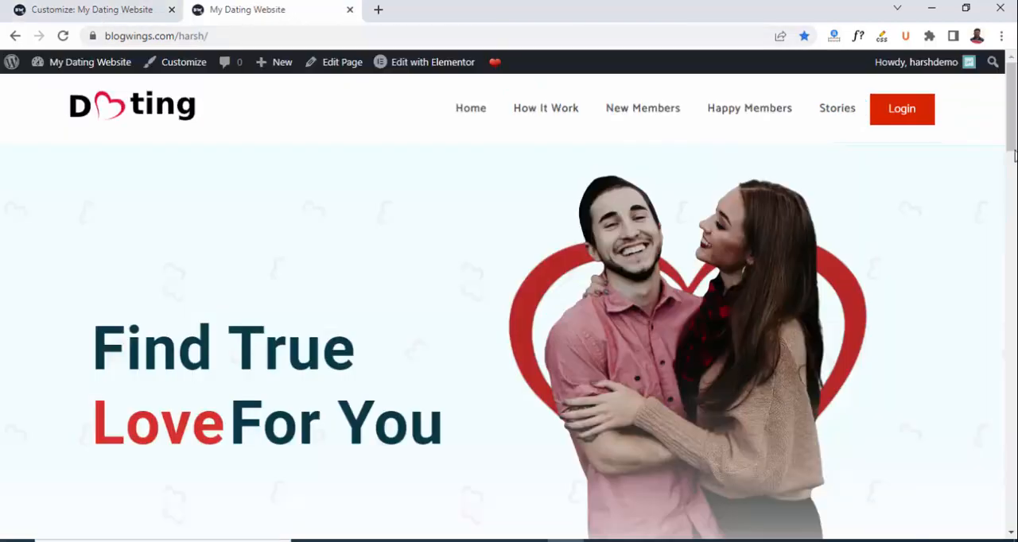
scroll(509, 303, down, 1)
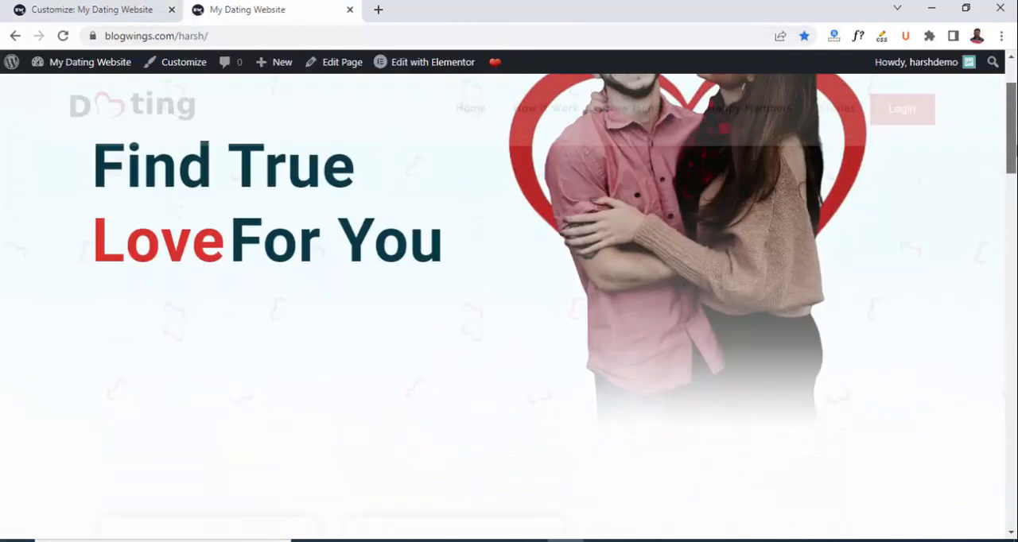
scroll(509, 302, down, 15)
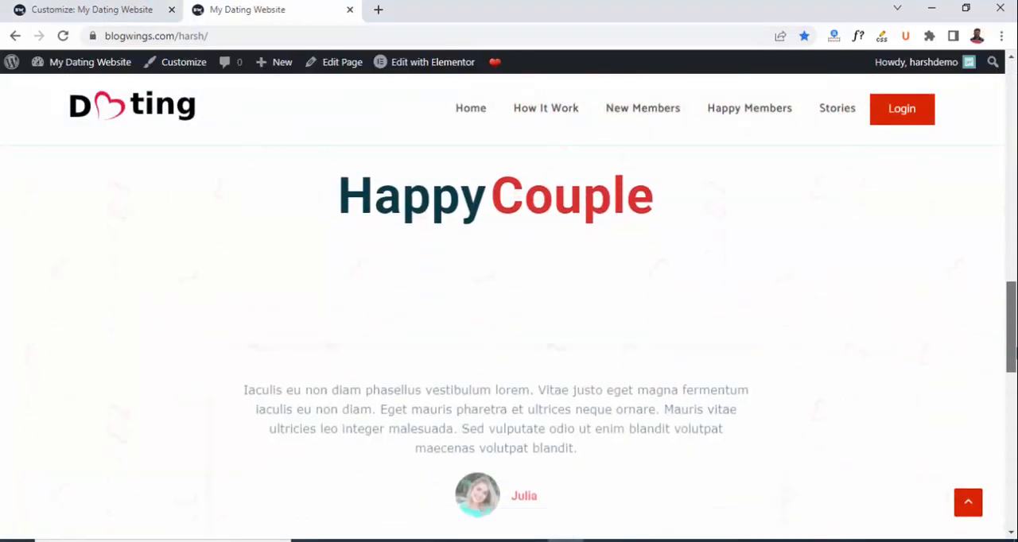
drag(1017, 354, 1011, 111)
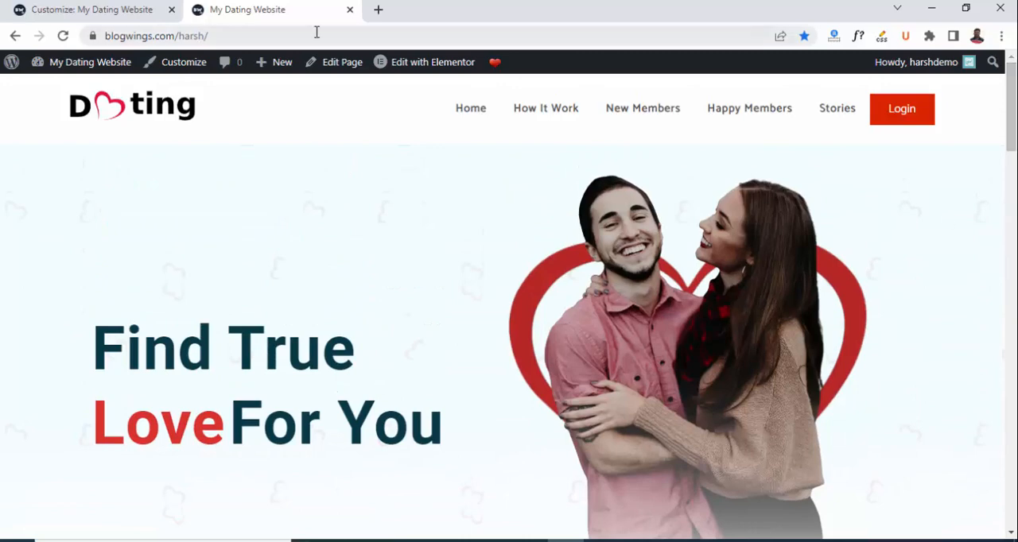
Open the homepage in the Elementor editor and collapse the expanded widget categories.
mouse_move(408, 70)
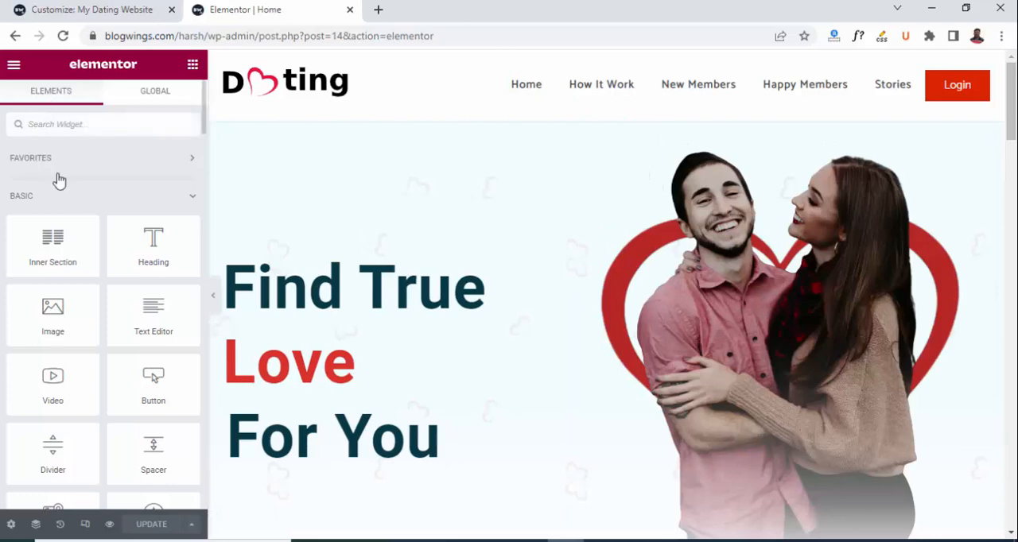
click(39, 202)
click(35, 239)
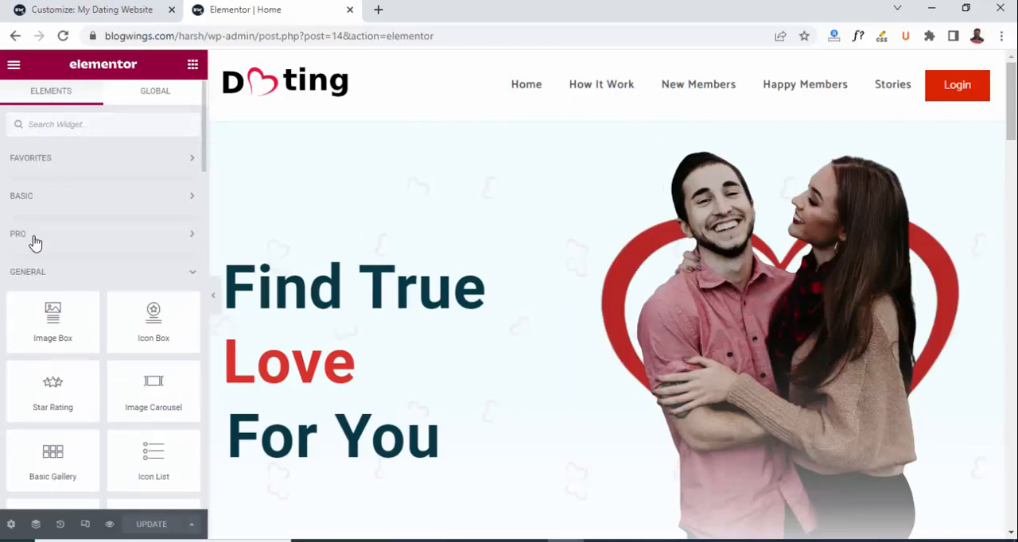
click(25, 279)
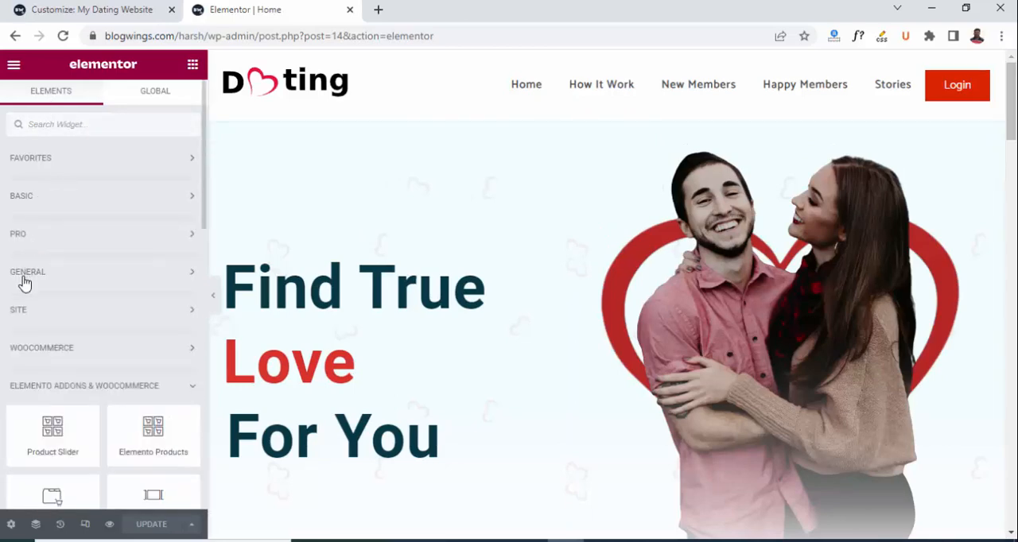
click(32, 390)
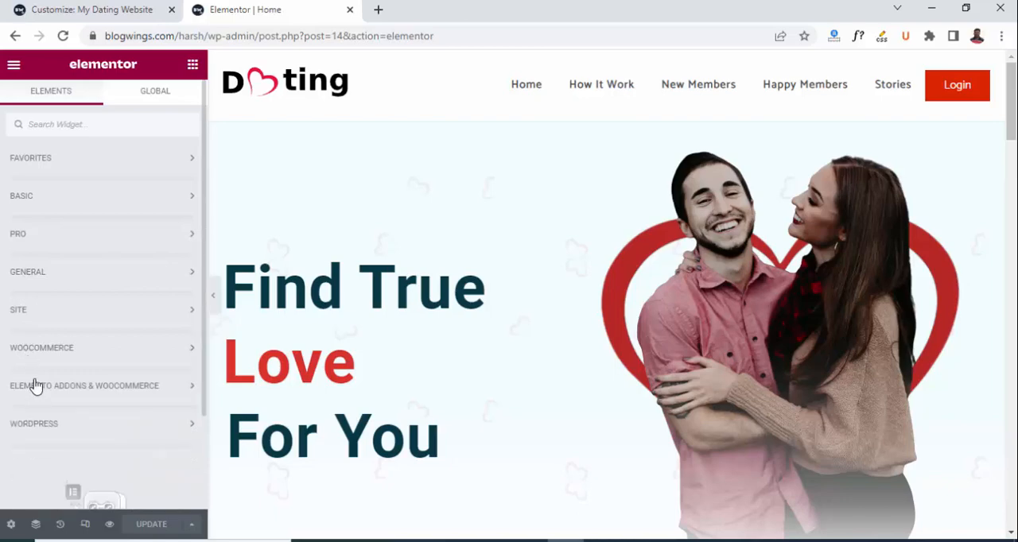
Expand the Basic and Pro categories and examine the widgets they offer.
click(161, 166)
click(159, 167)
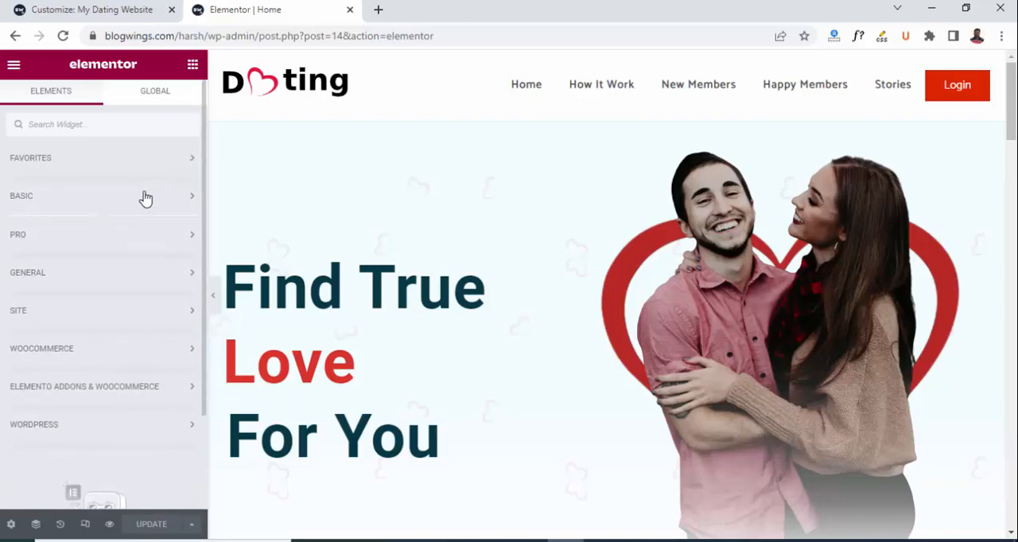
click(144, 197)
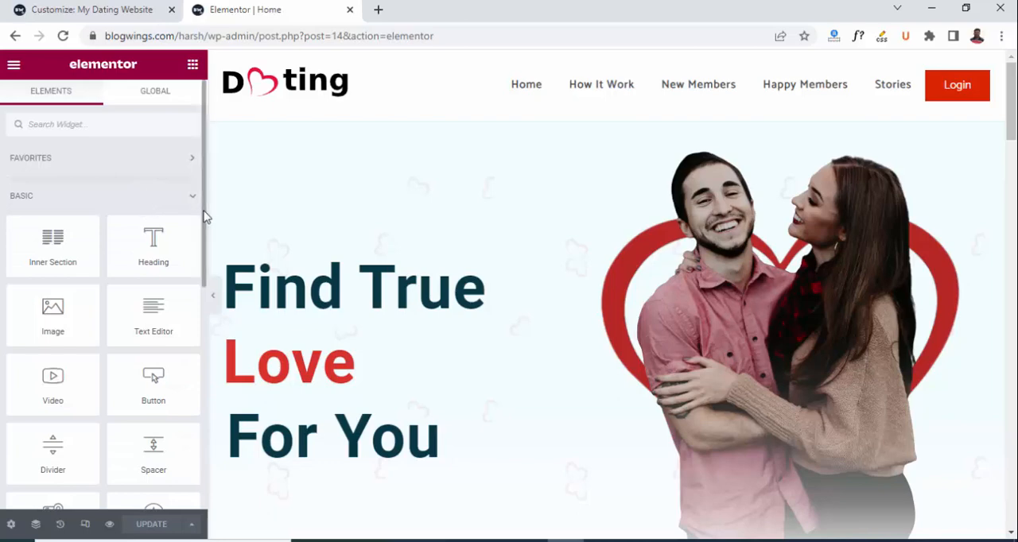
drag(204, 218, 205, 381)
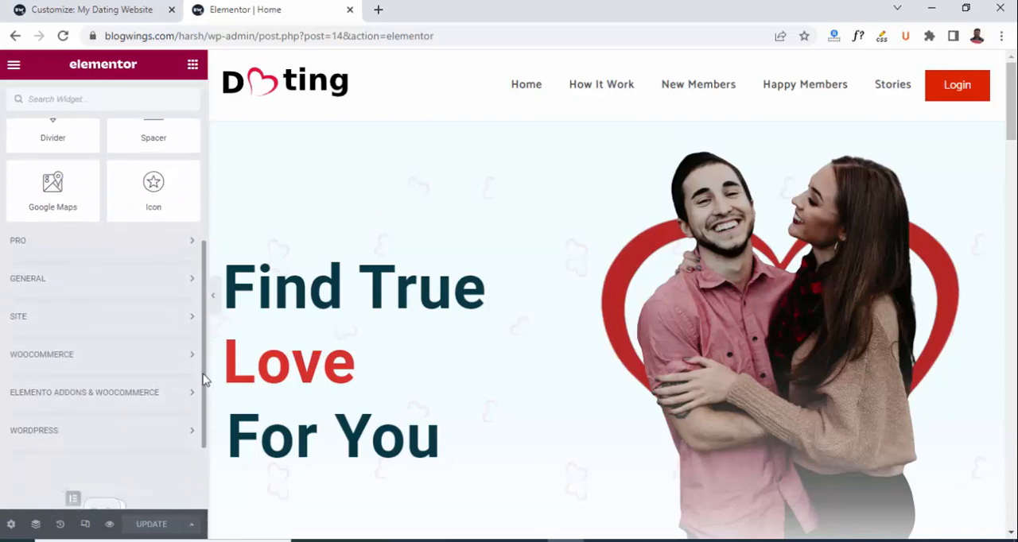
click(100, 253)
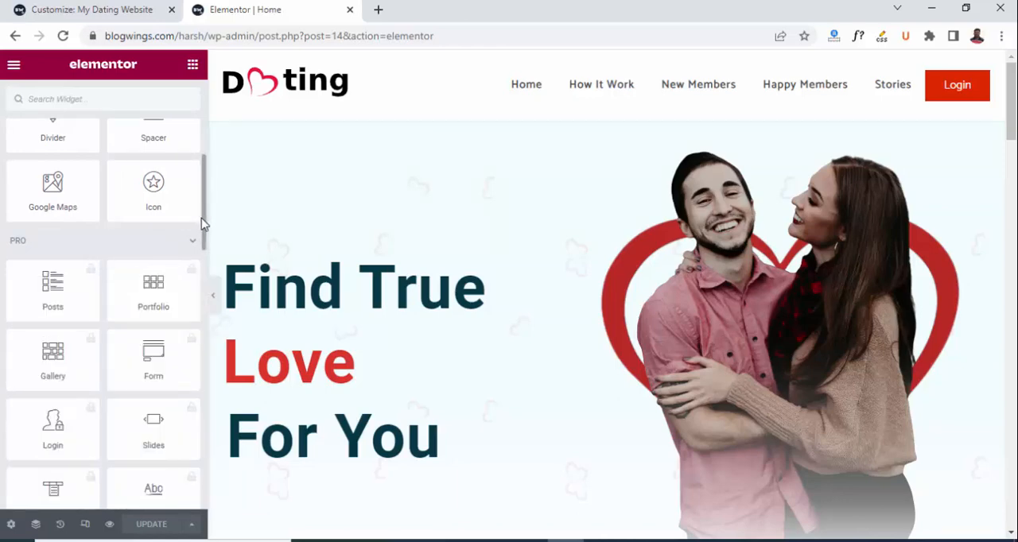
drag(204, 225, 140, 456)
Expand the General, Site and WooCommerce categories and examine their widgets.
click(102, 243)
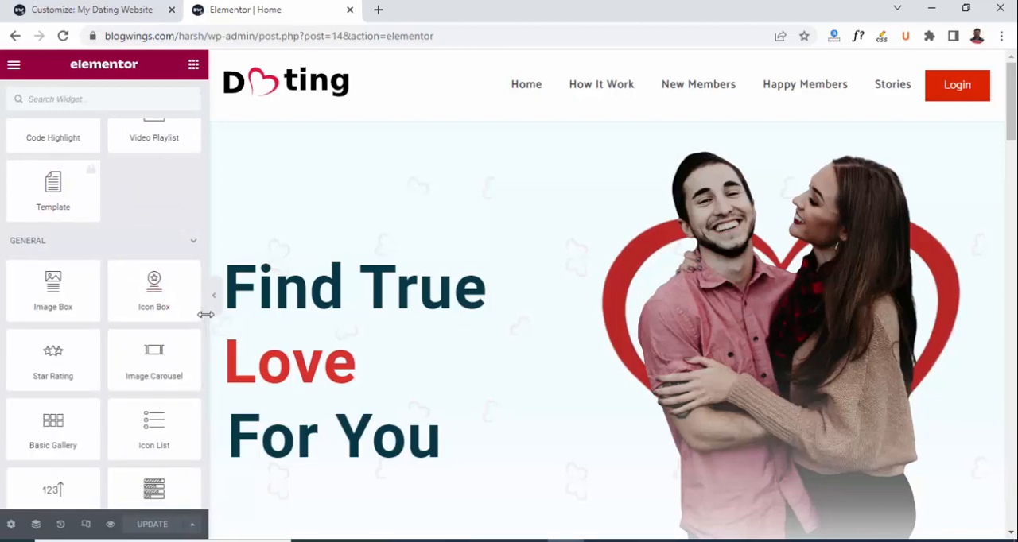
scroll(205, 319, up, 1)
scroll(204, 302, down, 2)
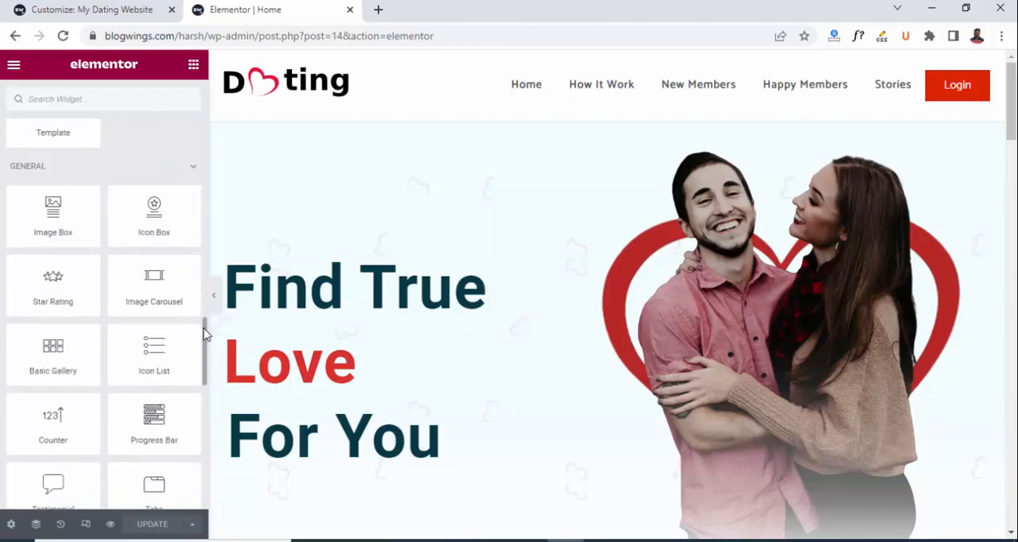
drag(203, 334, 204, 439)
click(177, 304)
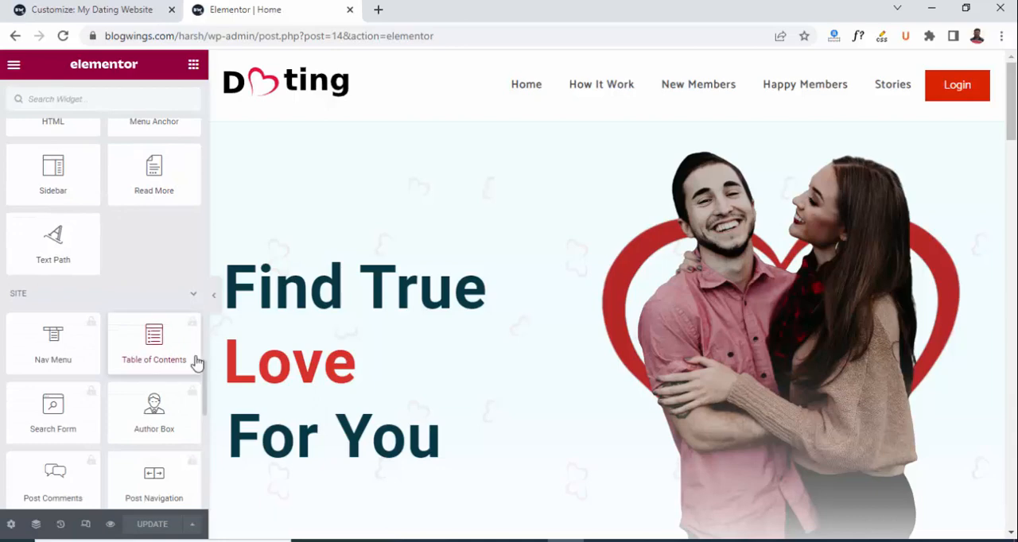
drag(205, 371, 187, 456)
click(178, 245)
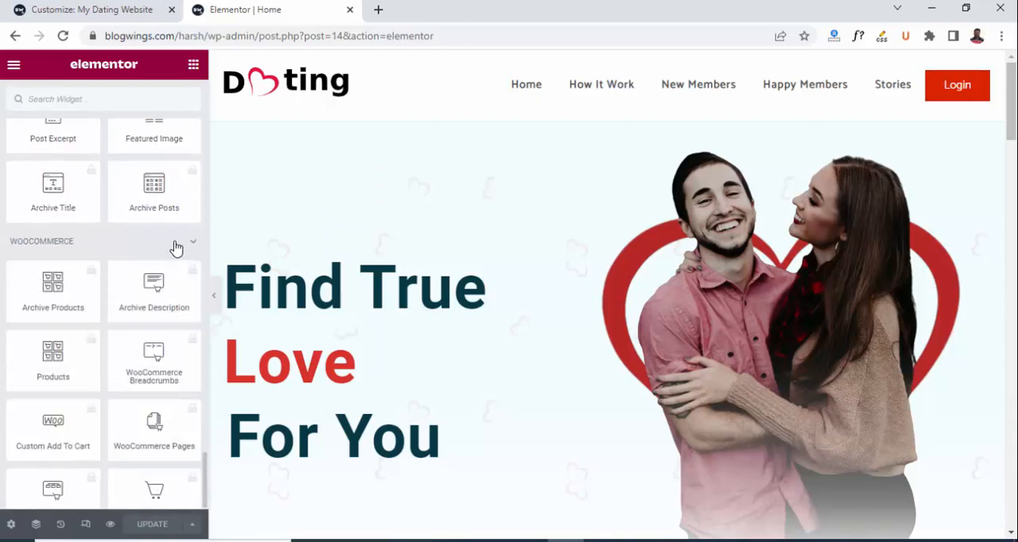
drag(204, 406, 193, 471)
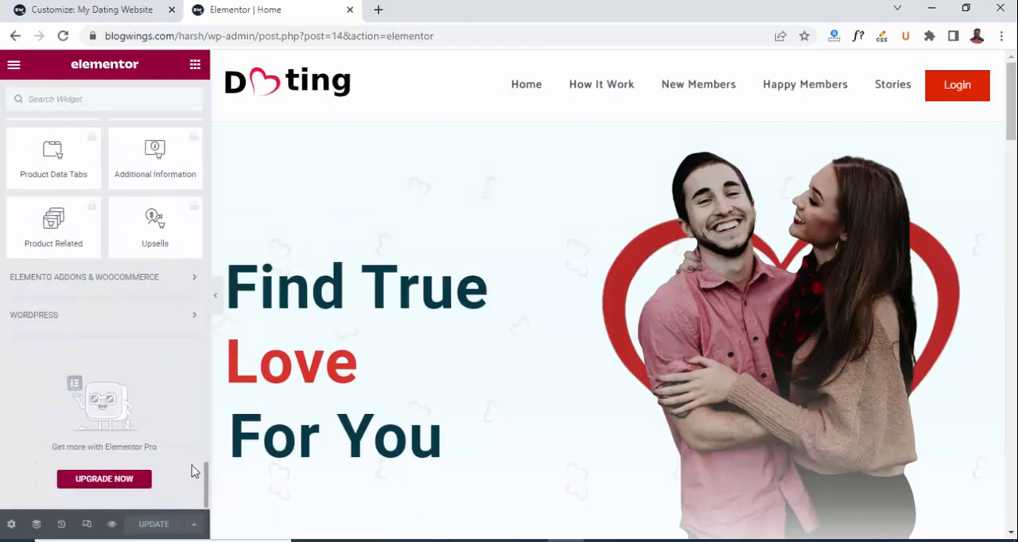
Expand the Elemento Addons & WooCommerce and WordPress categories and examine the widgets they offer.
click(159, 297)
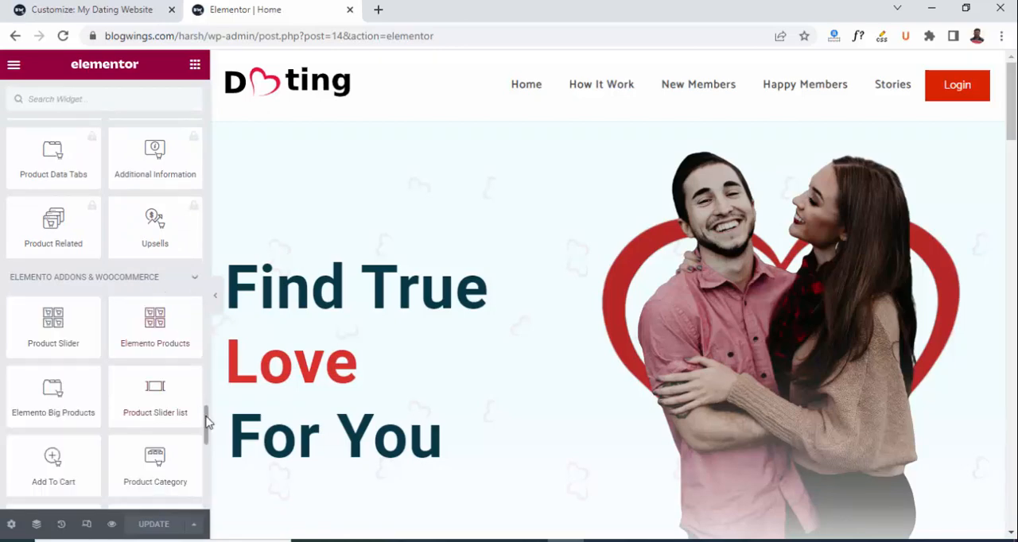
drag(206, 414, 201, 480)
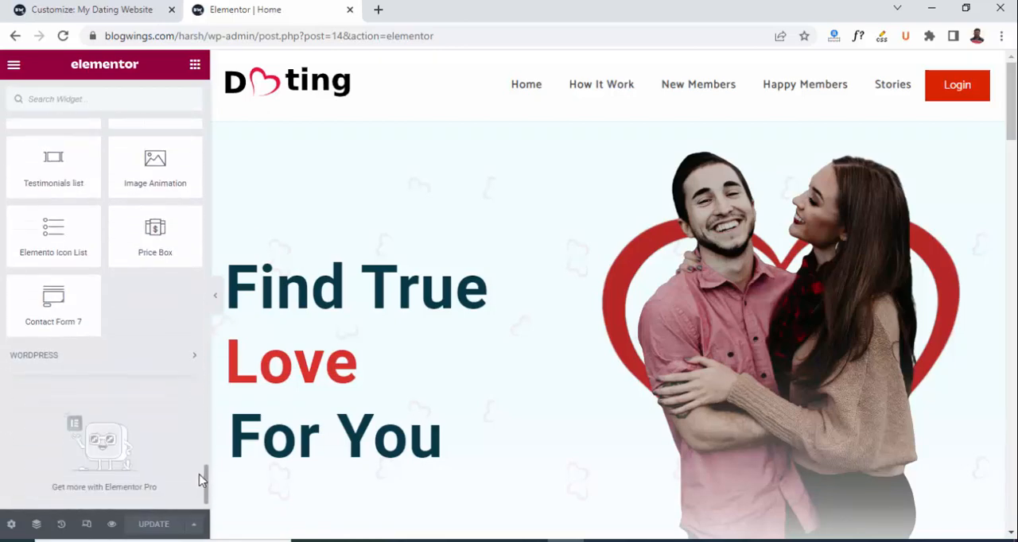
click(161, 348)
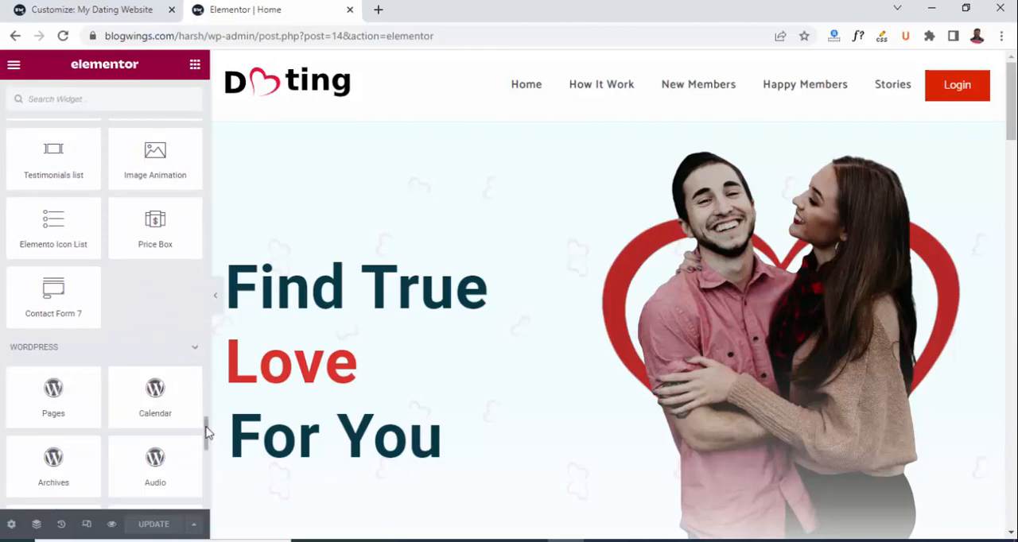
drag(206, 432, 206, 372)
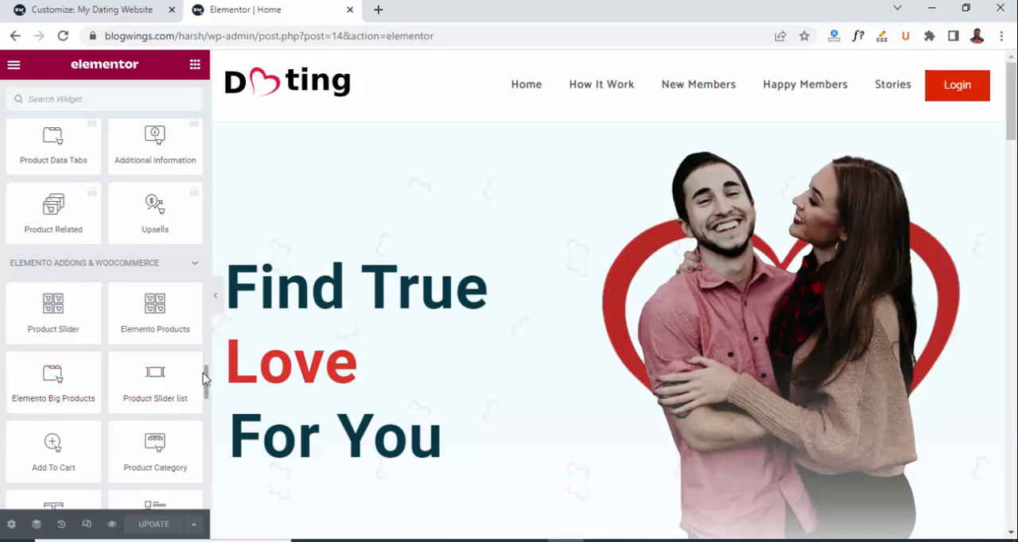
scroll(206, 379, down, 2)
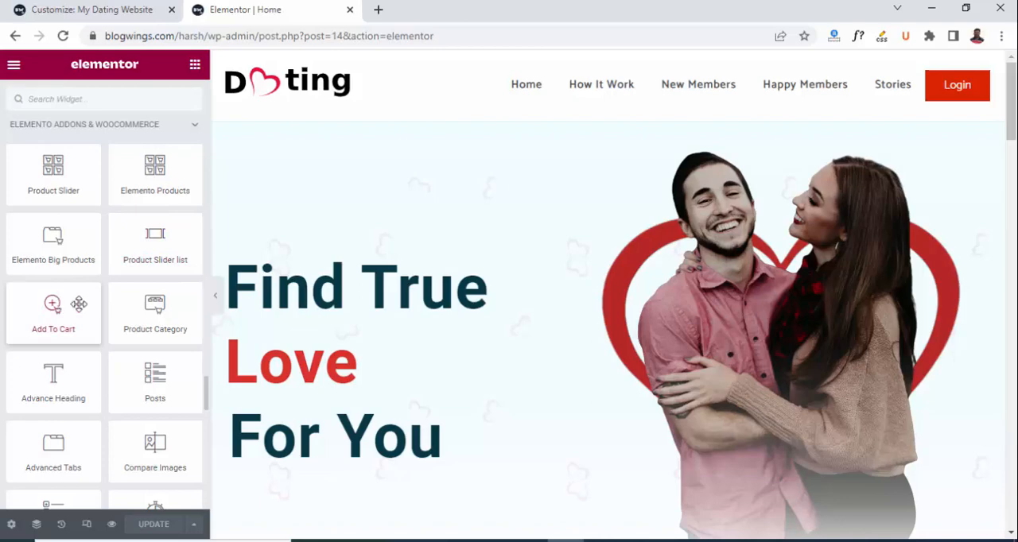
scroll(205, 392, down, 2)
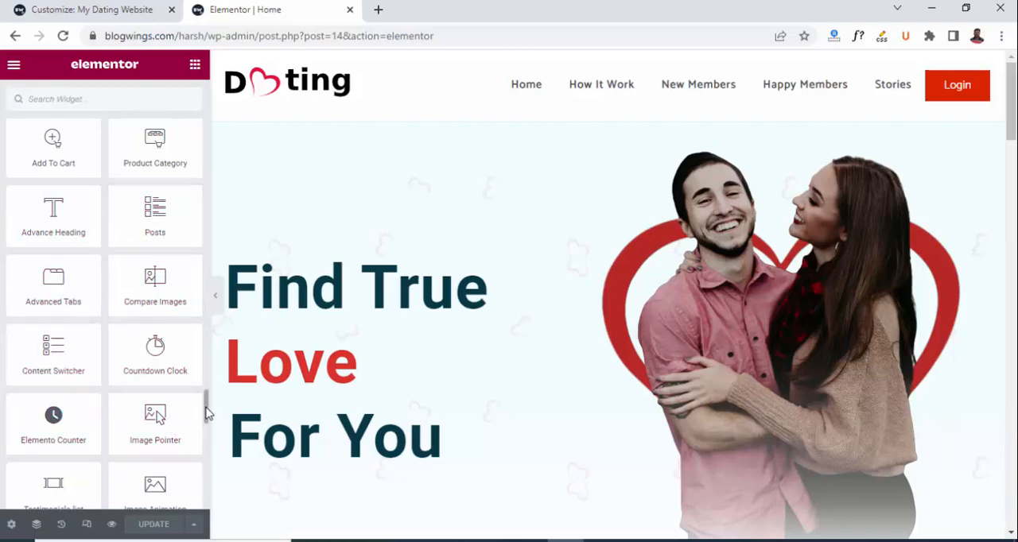
scroll(206, 417, down, 4)
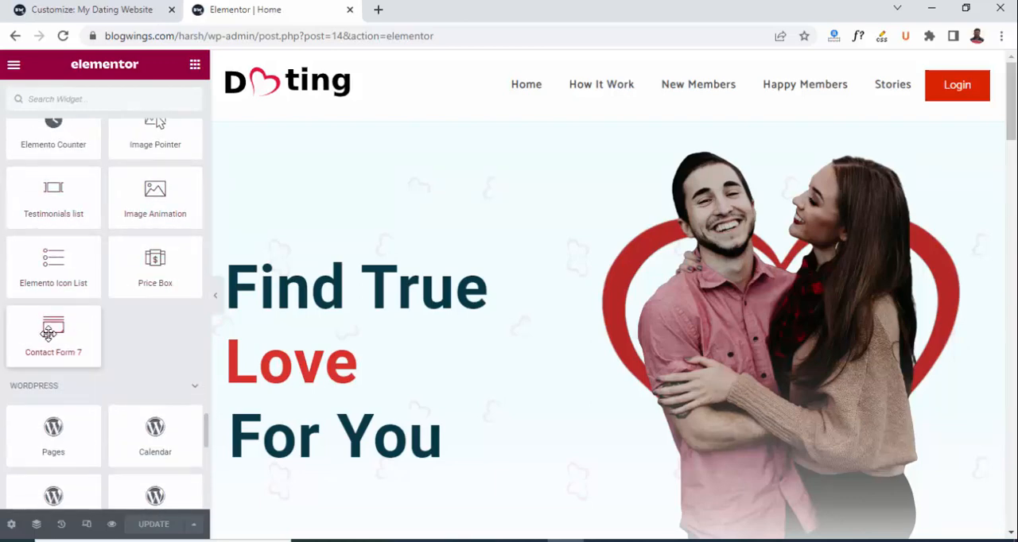
scroll(205, 433, down, 5)
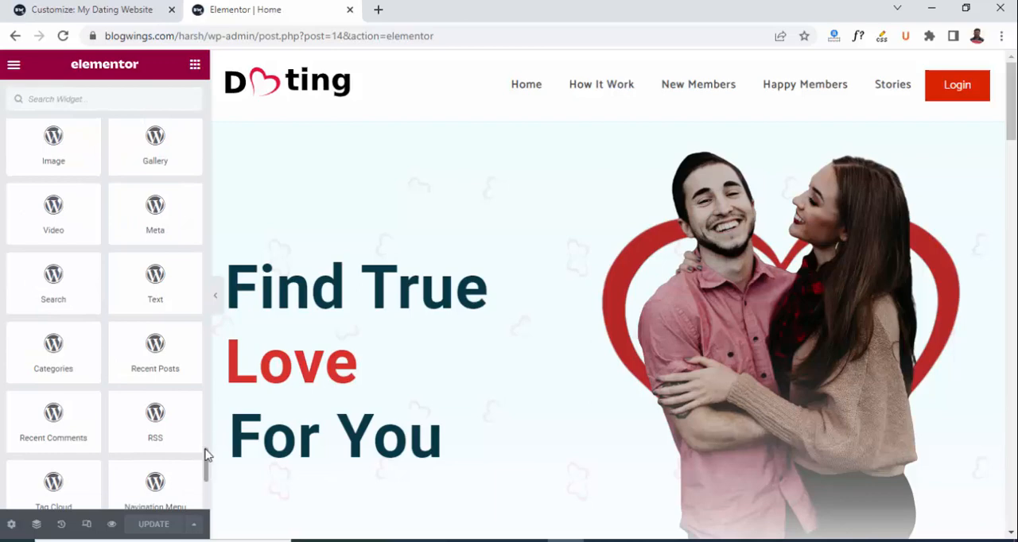
Collapse the Pro, General, Site, WooCommerce, WordPress and Basic widget categories.
drag(205, 476, 205, 144)
scroll(203, 143, up, 2)
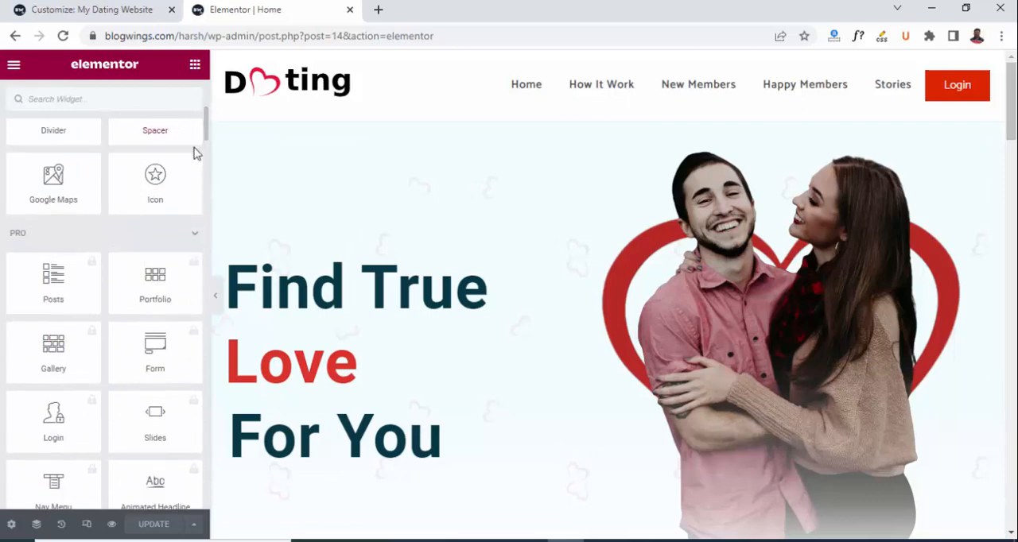
click(19, 235)
click(31, 271)
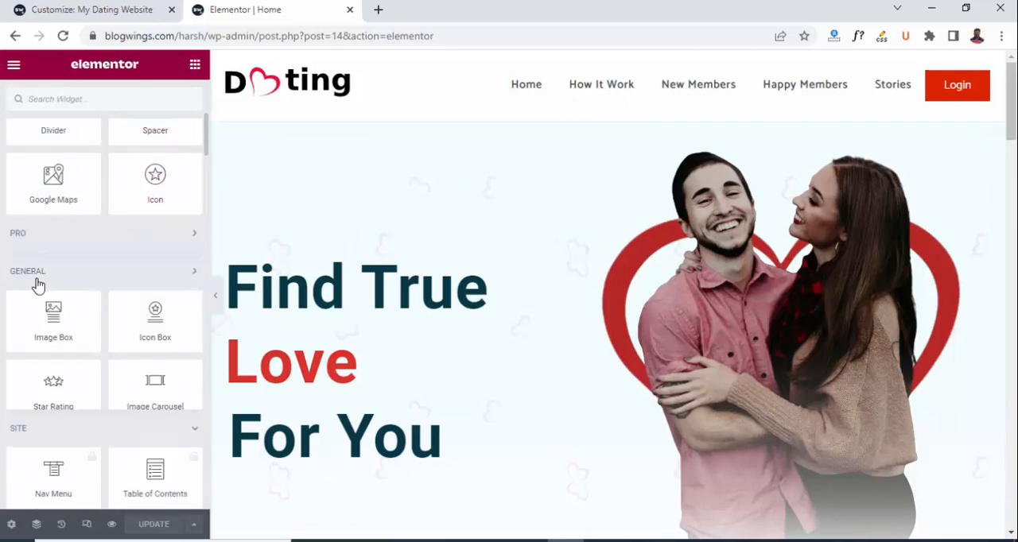
click(17, 312)
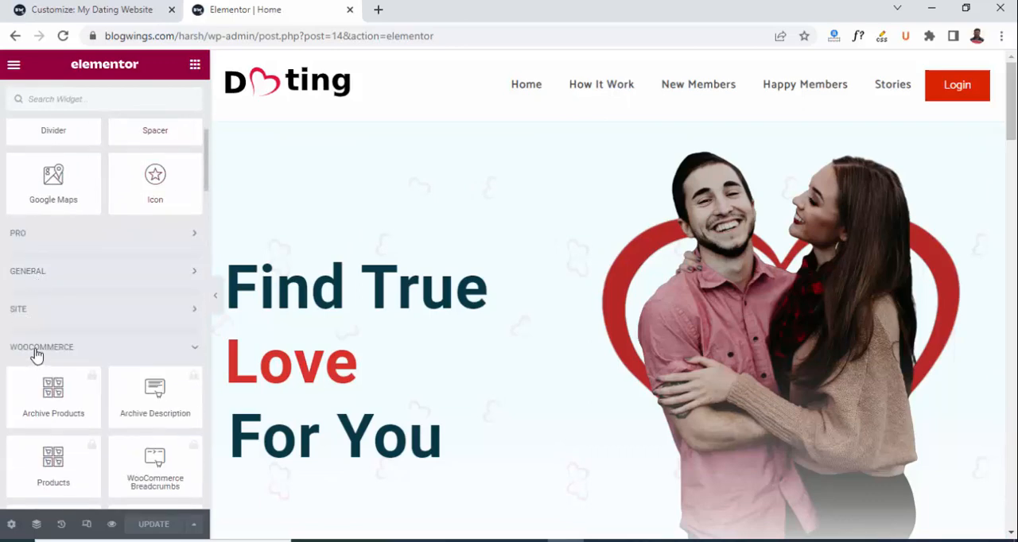
click(36, 350)
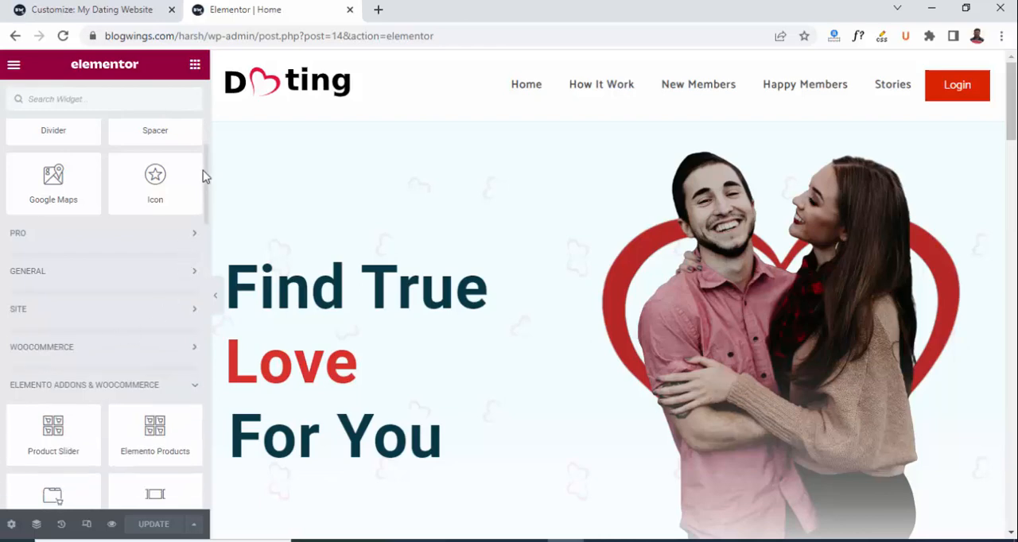
drag(206, 170, 189, 337)
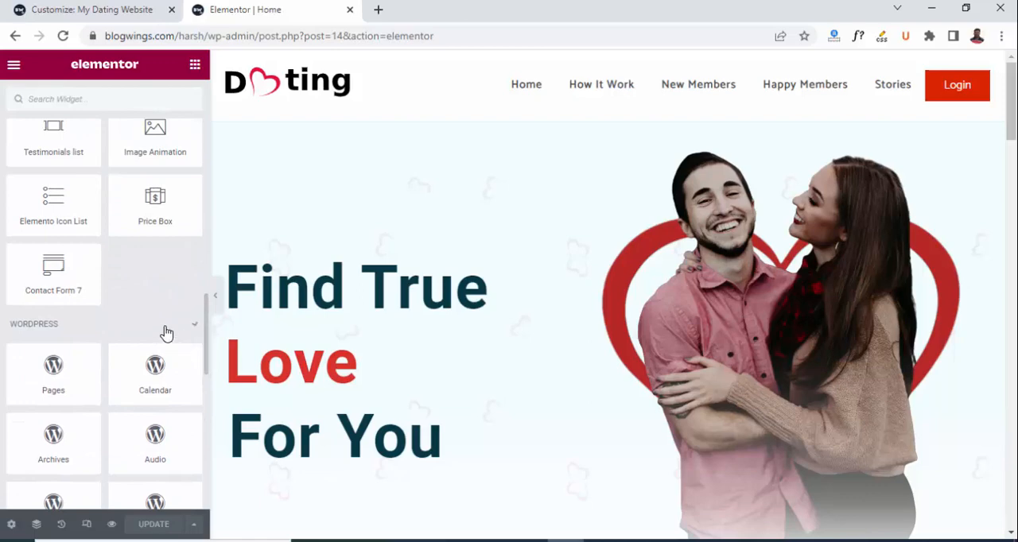
click(167, 333)
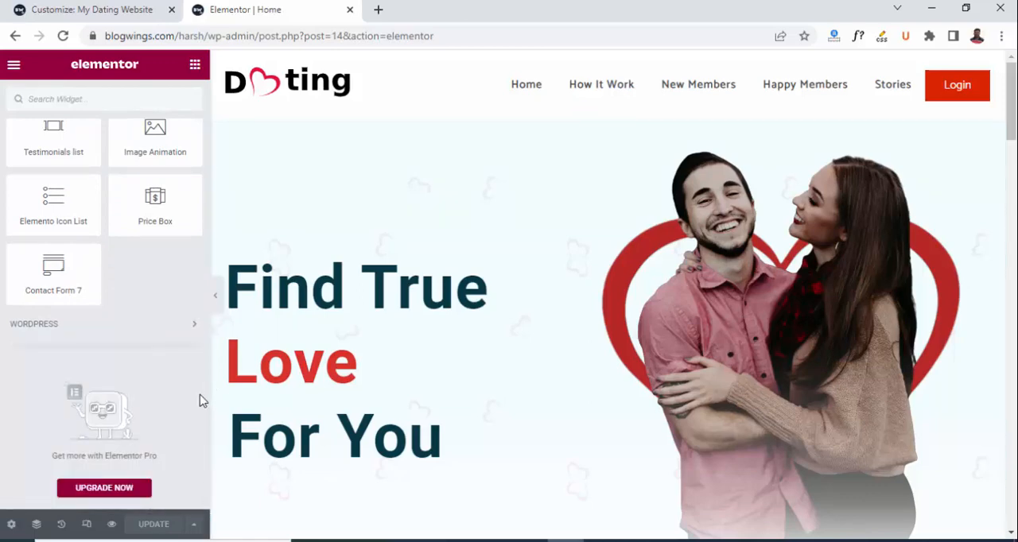
drag(199, 424, 204, 128)
scroll(177, 191, down, 2)
scroll(177, 190, up, 1)
click(140, 160)
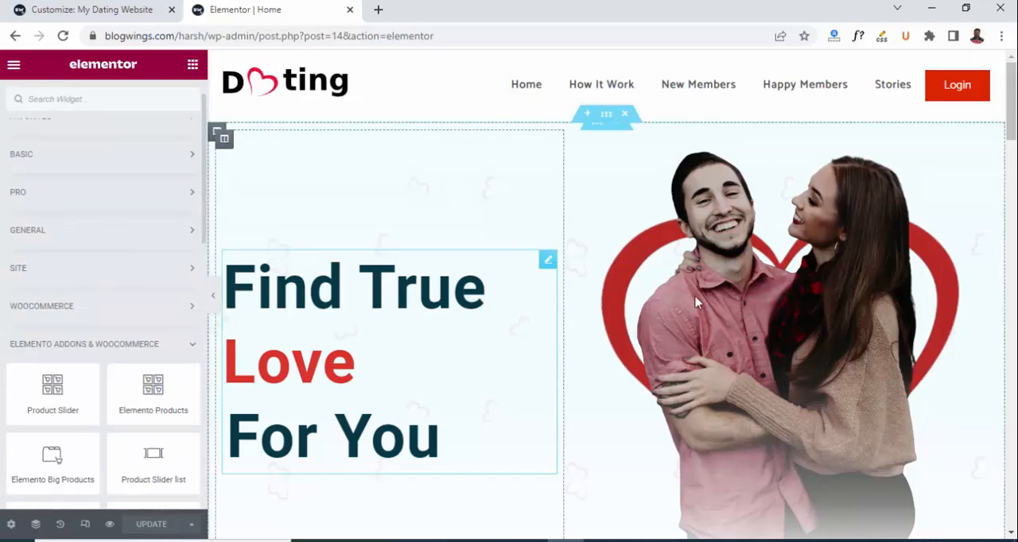
Try inserting "Your" before "True" in the hero heading's Before Text, and remove the word again.
click(547, 261)
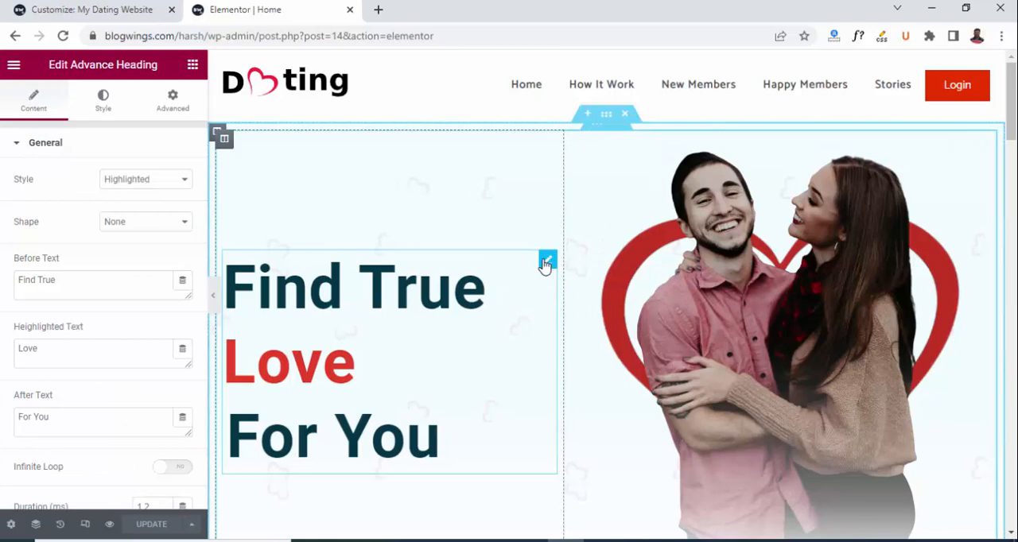
click(73, 279)
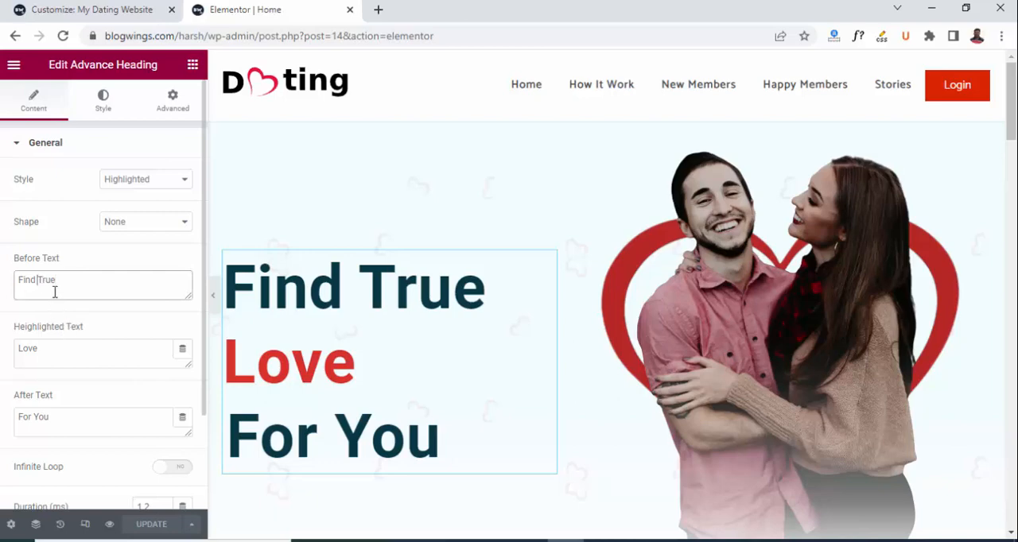
text(Your)
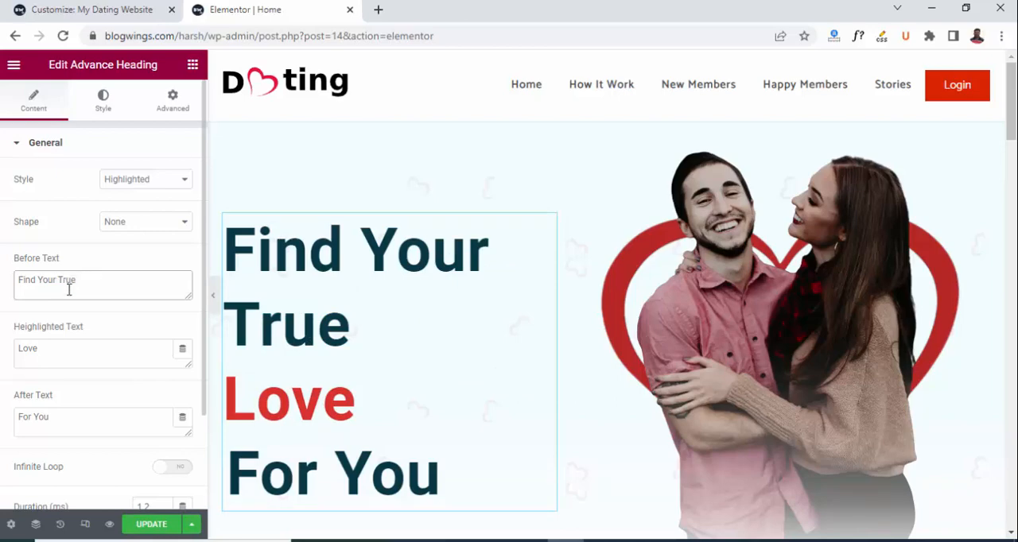
key(BackSpace)
key(BackSpace)
key(BackSpace)
key(BackSpace)
key(BackSpace)
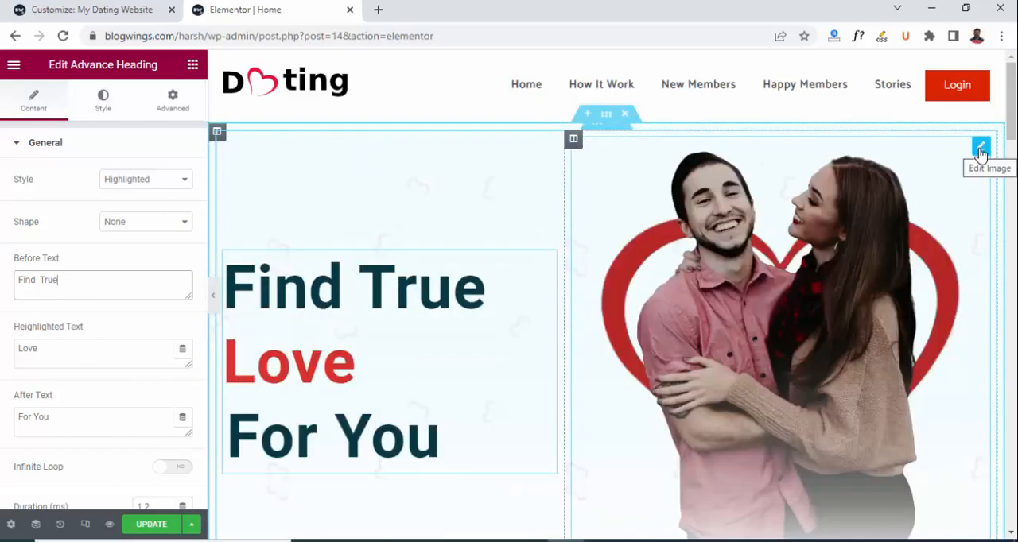
Open the hero couple image for editing, view the media library's images and close it without inserting one.
click(981, 151)
click(86, 257)
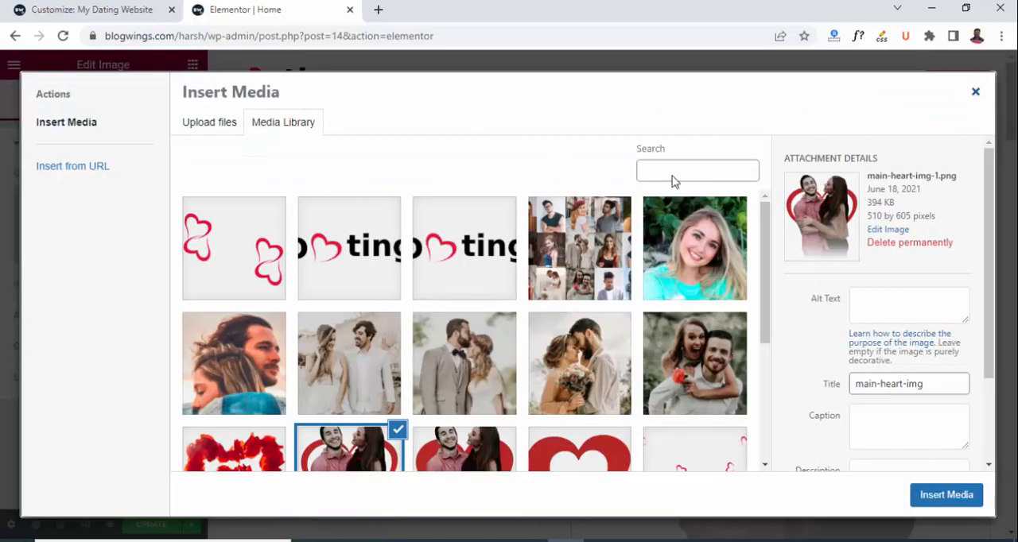
click(976, 92)
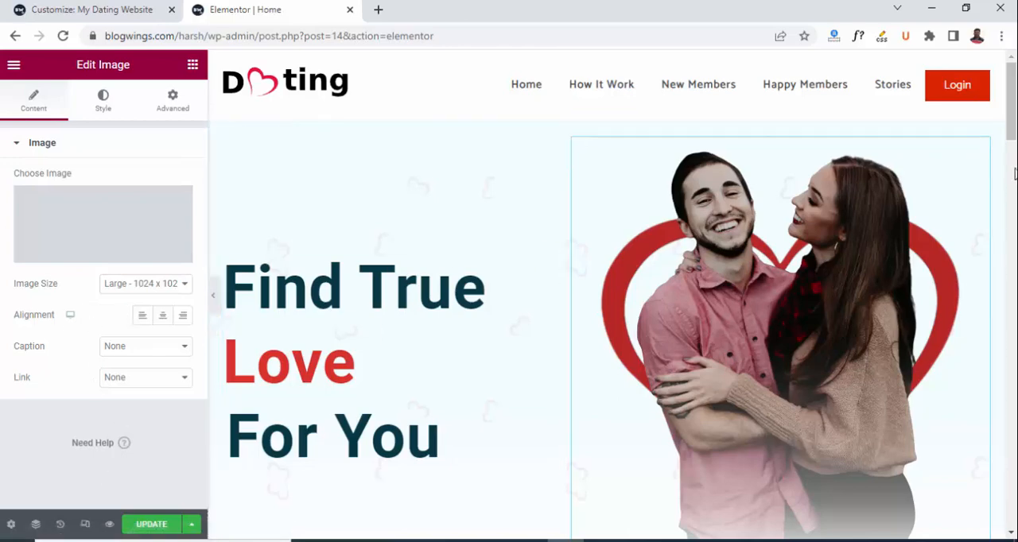
Examine the editing options of the "How does it work" headings and the Register, Search, Find Match and Start Dating icon boxes.
drag(1016, 114, 1017, 181)
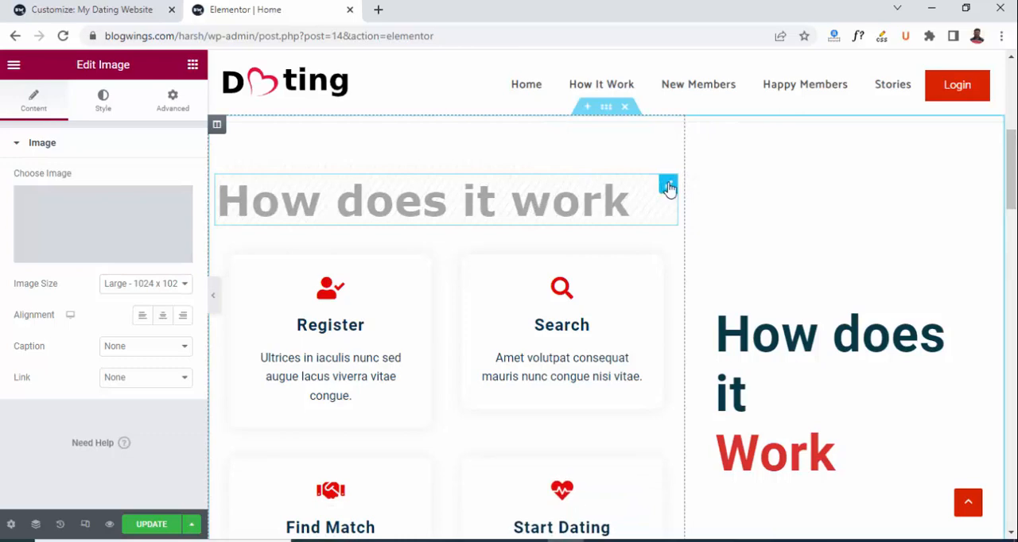
click(668, 186)
scroll(477, 239, down, 1)
click(420, 208)
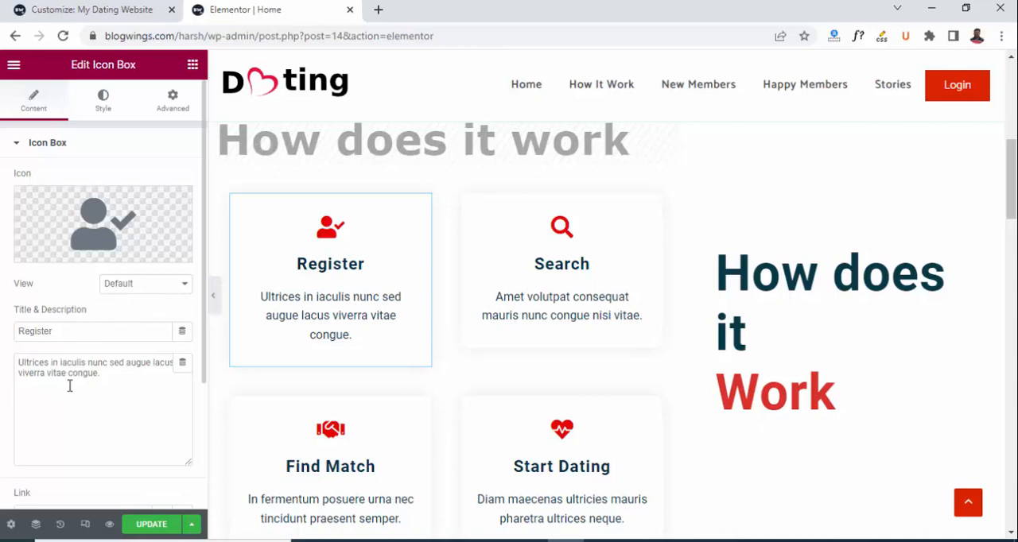
click(655, 205)
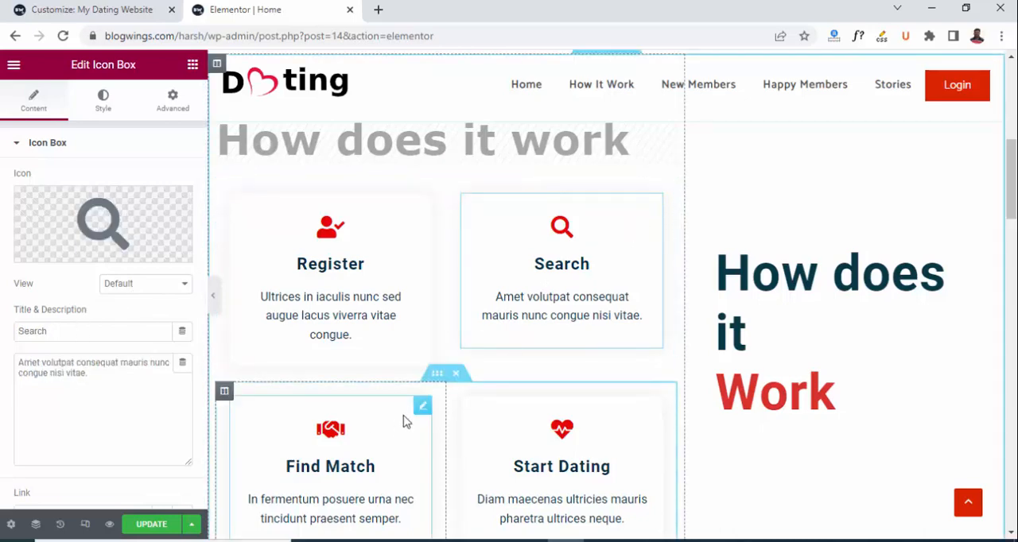
click(422, 408)
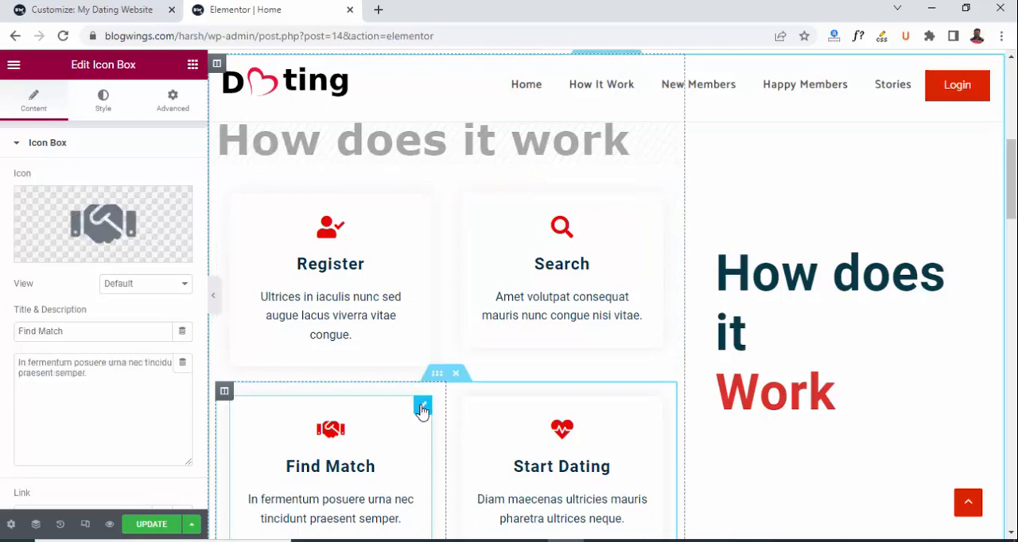
click(654, 407)
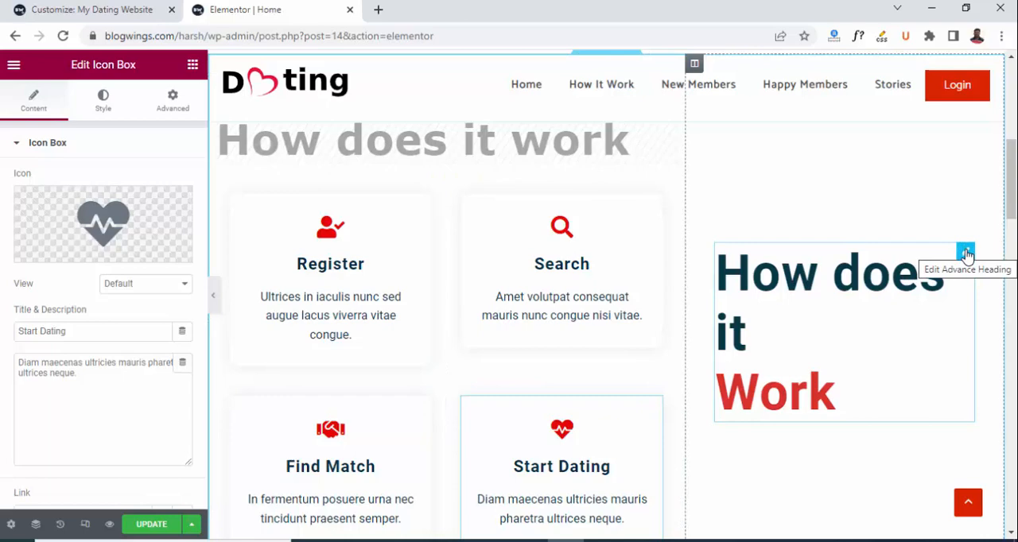
click(965, 253)
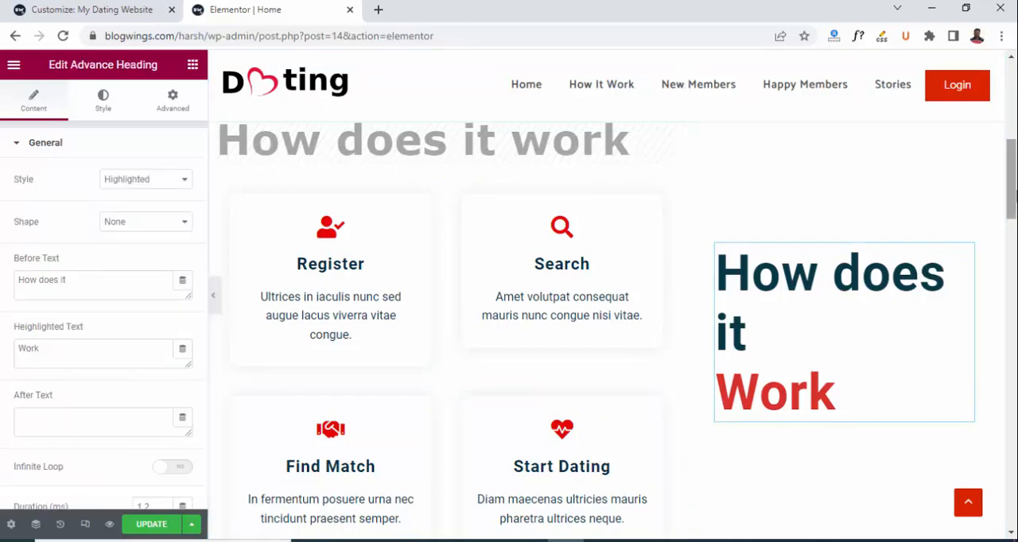
Examine the heading settings of the Joined Members, Happy Couple and Success Stories sections down to the page's end.
scroll(604, 319, down, 4)
scroll(761, 262, down, 2)
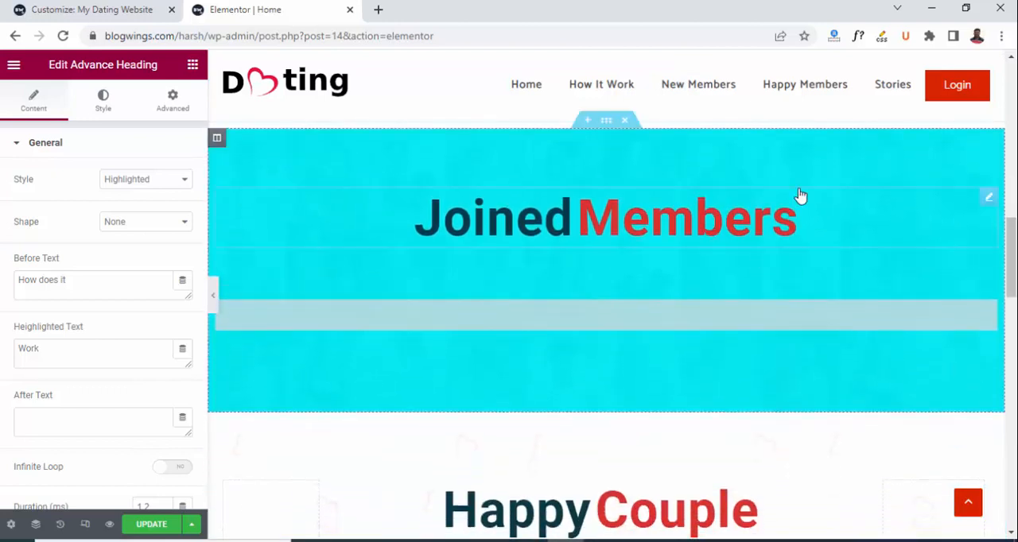
click(989, 199)
drag(1014, 273, 1016, 319)
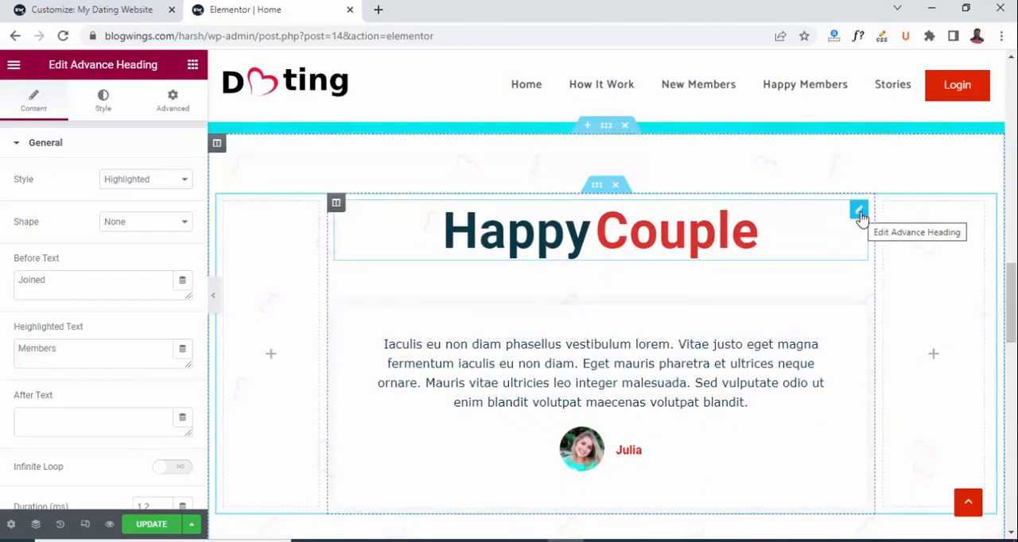
click(859, 211)
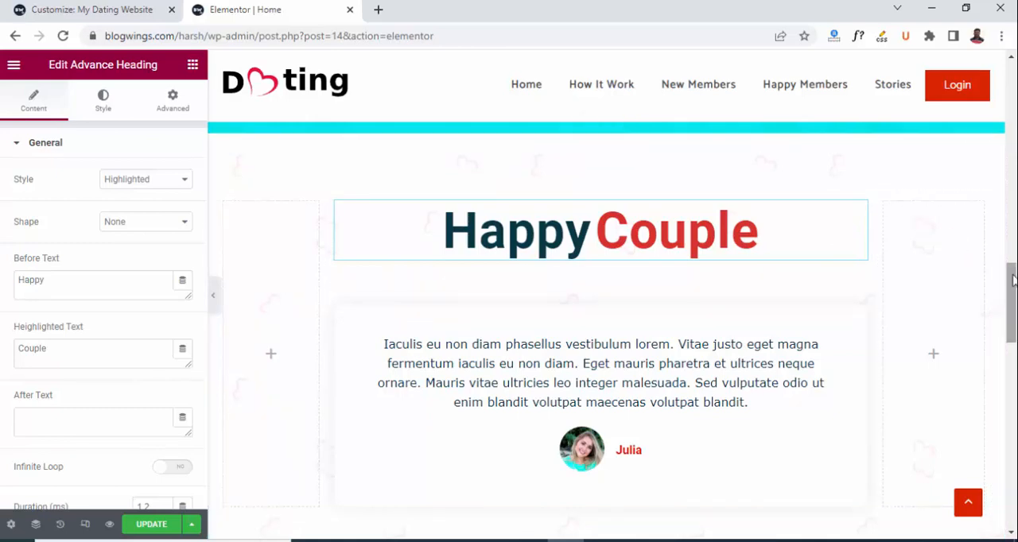
drag(1014, 280, 1016, 350)
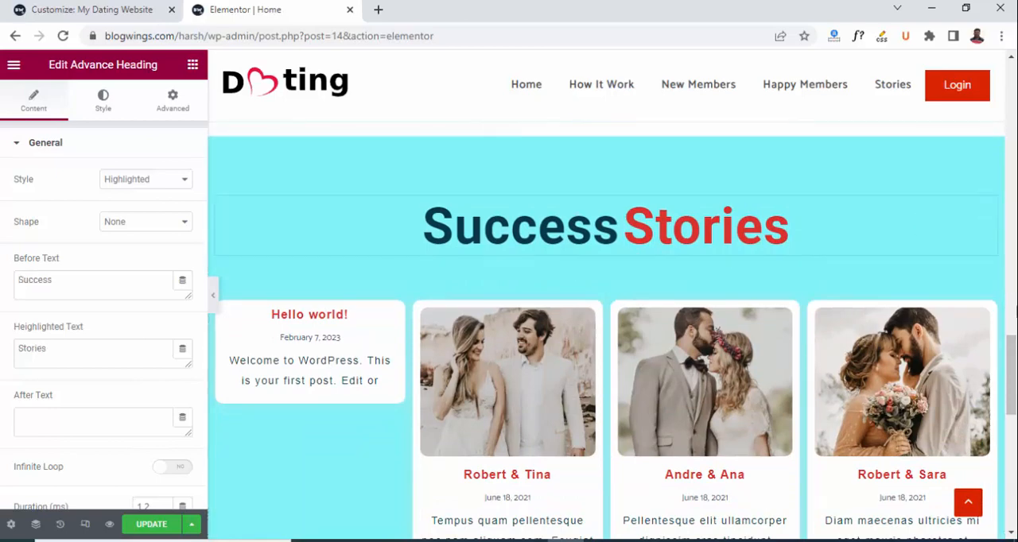
drag(1016, 354, 1016, 424)
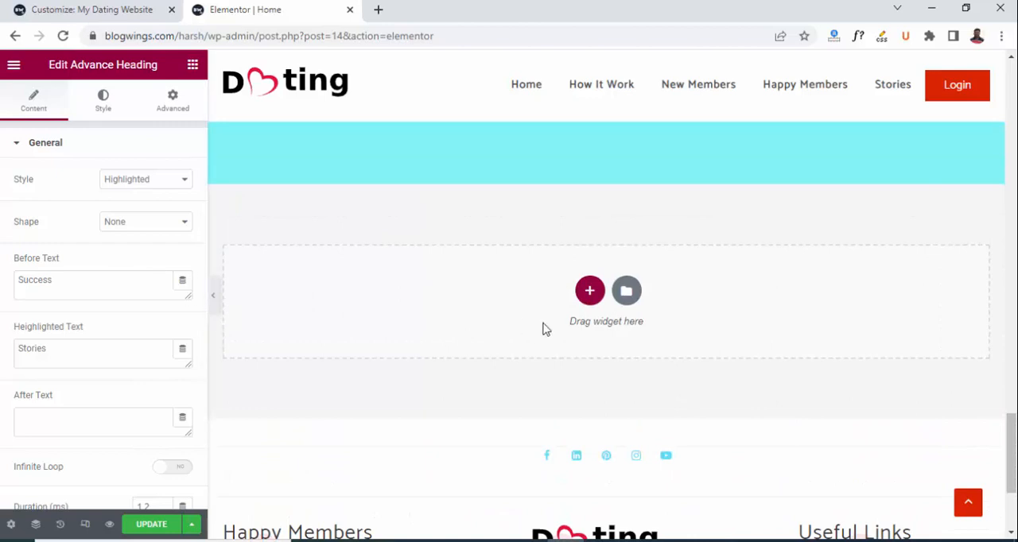
Add a single-column section below Success Stories and place the Elemento Addons Posts widget in it.
click(588, 291)
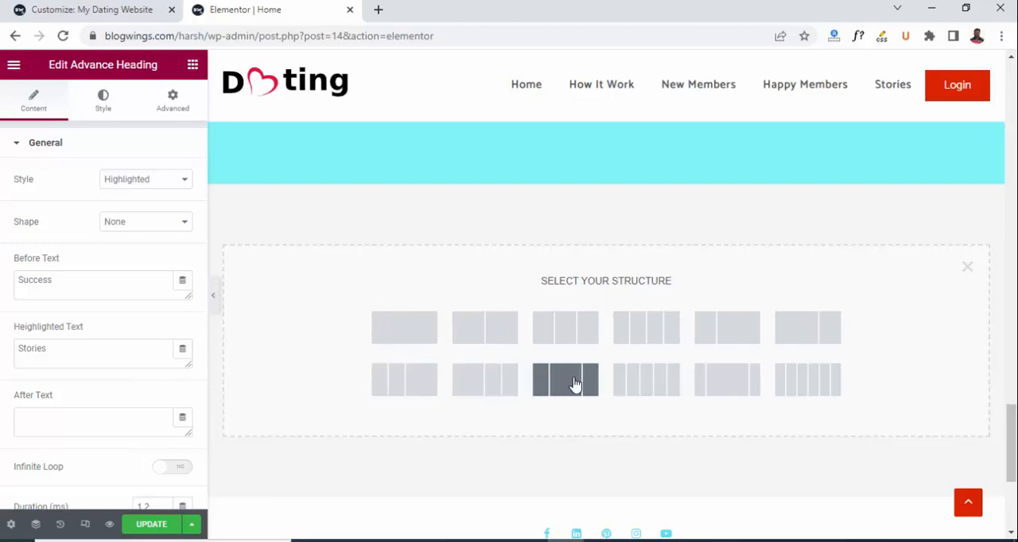
click(403, 329)
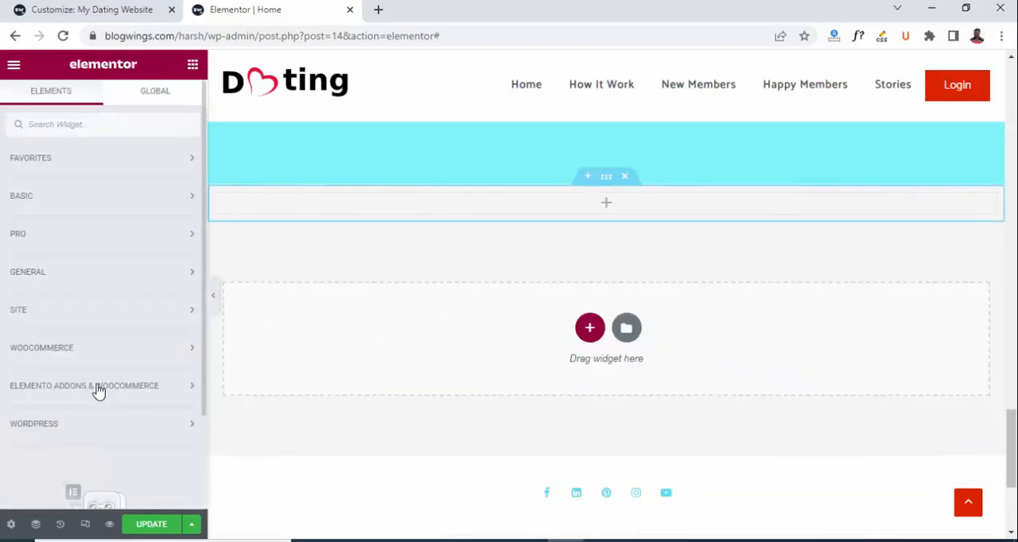
click(98, 387)
scroll(96, 381, down, 2)
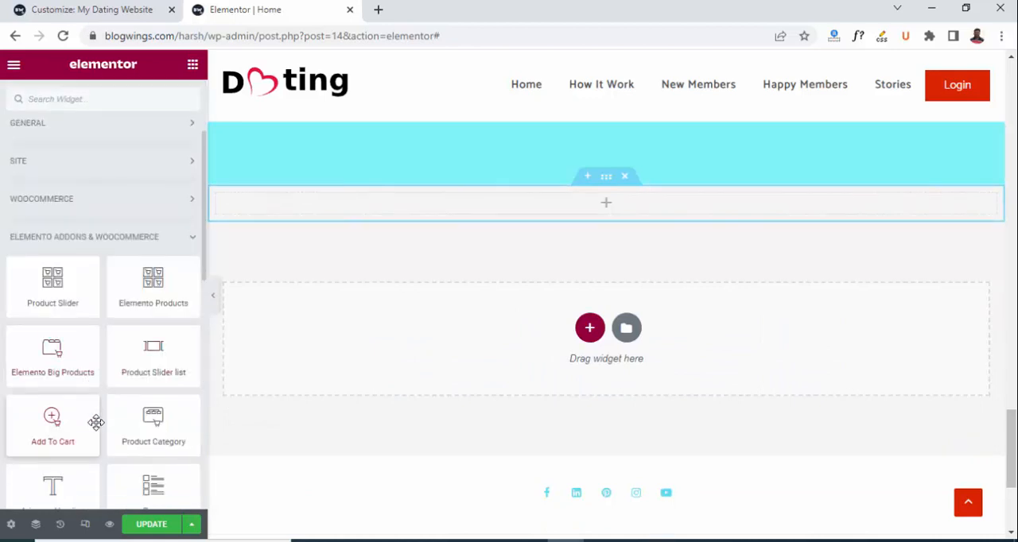
scroll(91, 433, down, 1)
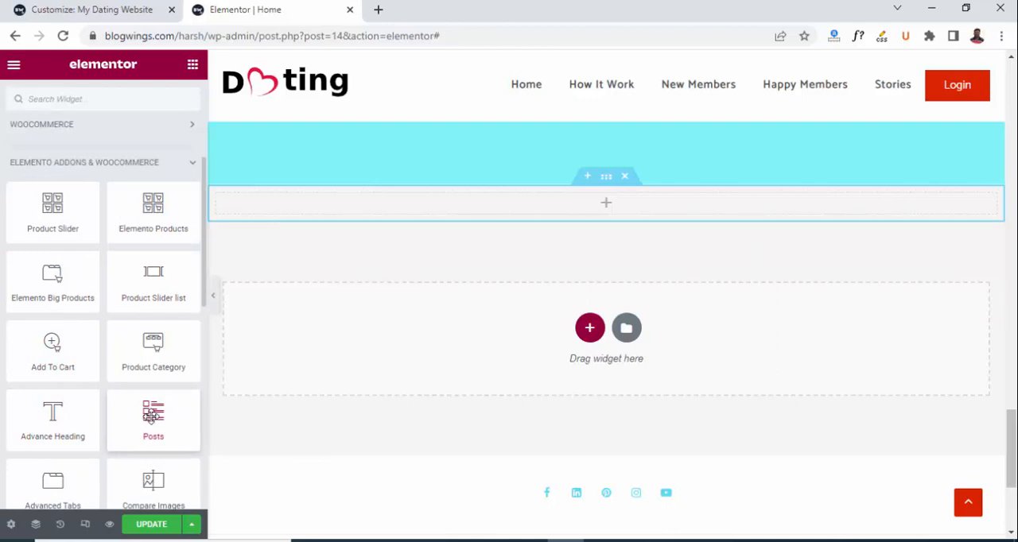
drag(158, 413, 614, 205)
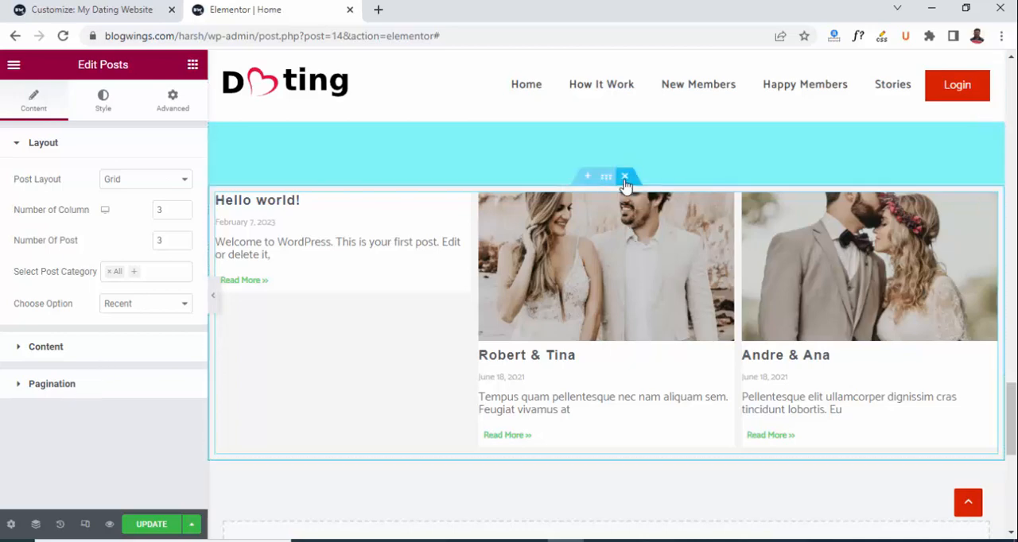
Delete the new section containing the Posts widget.
click(626, 179)
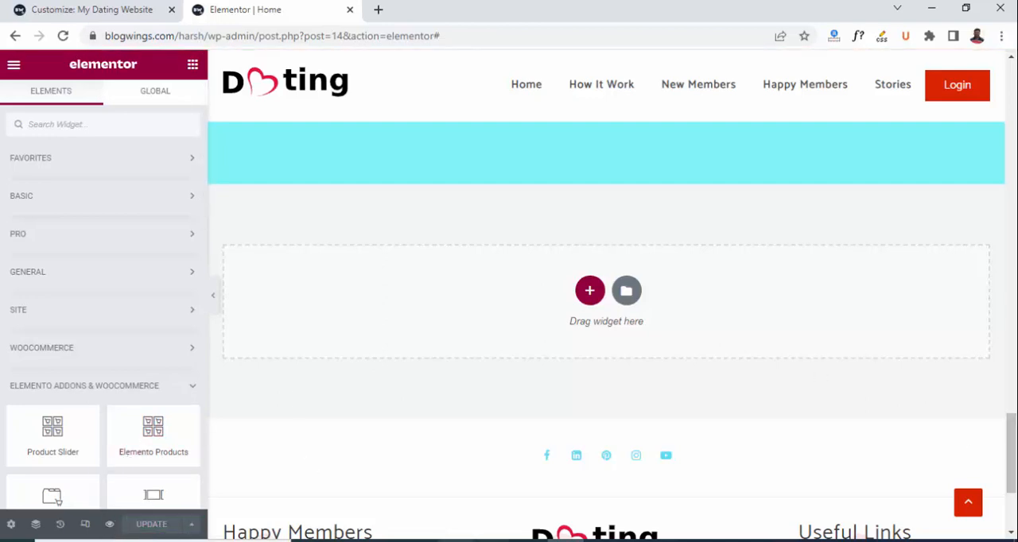
drag(1011, 460, 994, 145)
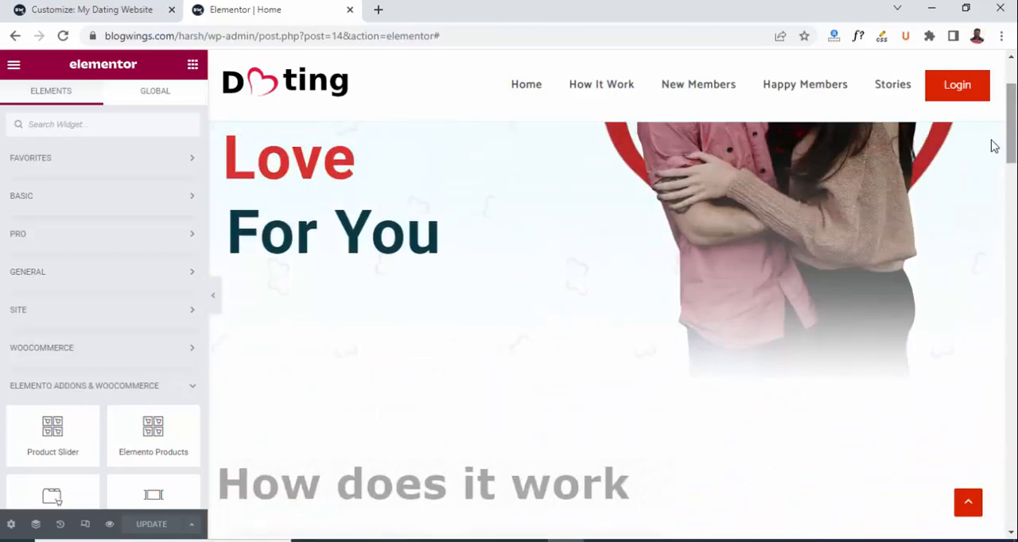